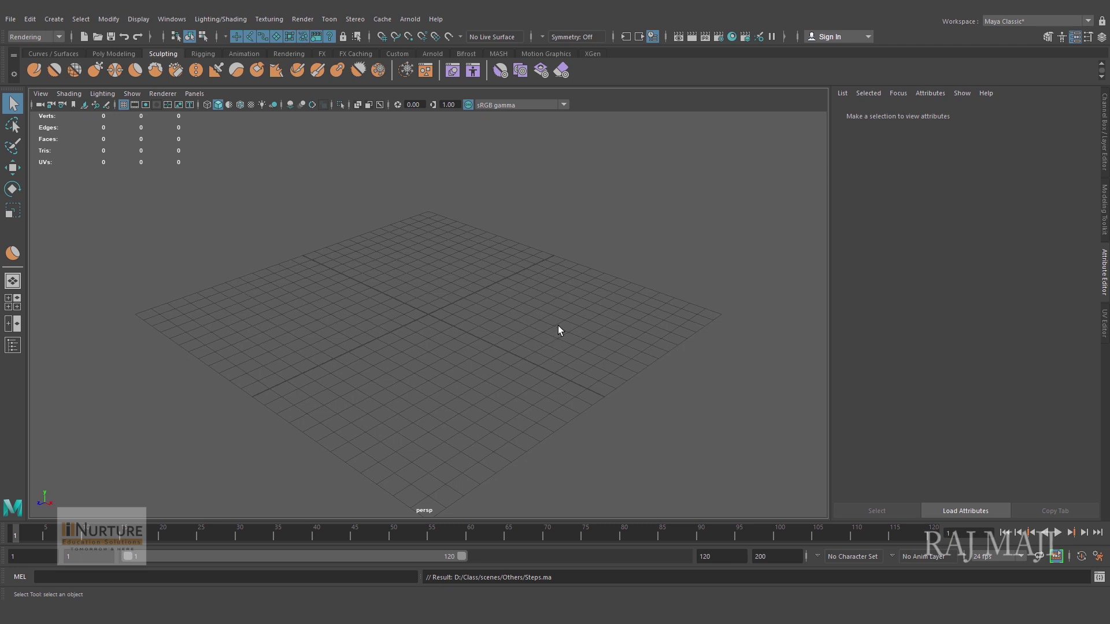
# Step: Create a polygon cube at the origin and expand its polyCube1 creation settings
pyautogui.keyDown('alt'); pyautogui.moveTo(557, 329); pyautogui.dragTo(454, 295, button='right'); pyautogui.keyUp('alt')
pyautogui.keyDown('alt'); pyautogui.moveTo(453, 294); pyautogui.dragTo(461, 342, button='middle'); pyautogui.keyUp('alt')
pyautogui.keyDown('alt'); pyautogui.moveTo(461, 342); pyautogui.dragTo(480, 315); pyautogui.keyUp('alt')
pyautogui.keyDown('alt'); pyautogui.moveTo(520, 336); pyautogui.dragTo(574, 346, button='right'); pyautogui.keyUp('alt')
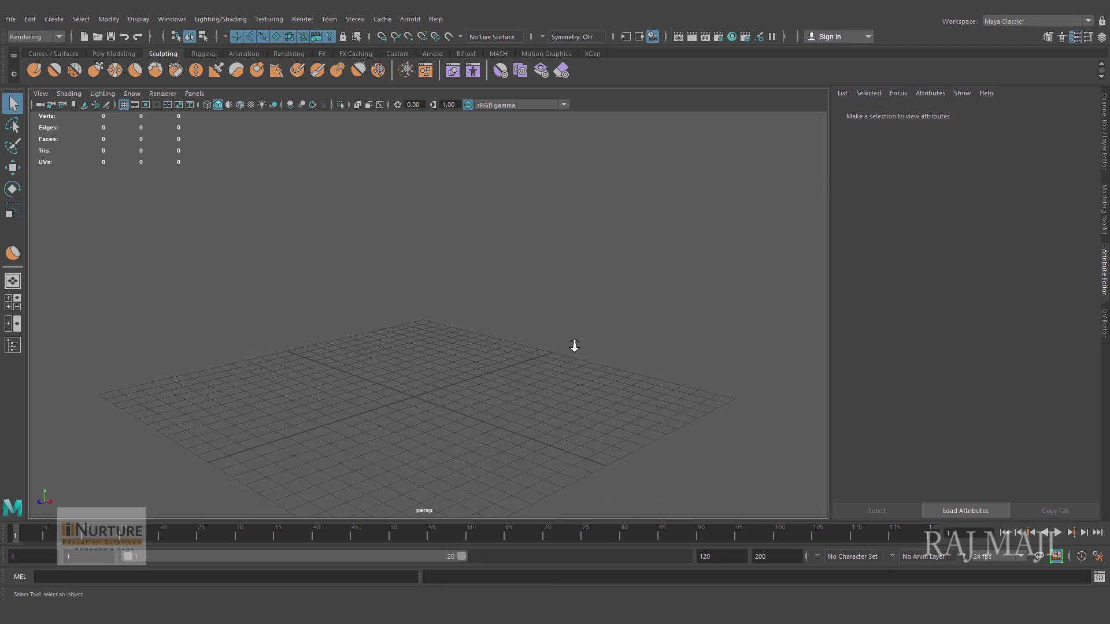
pyautogui.keyDown('alt'); pyautogui.moveTo(557, 342); pyautogui.dragTo(591, 337, button='right'); pyautogui.keyUp('alt')
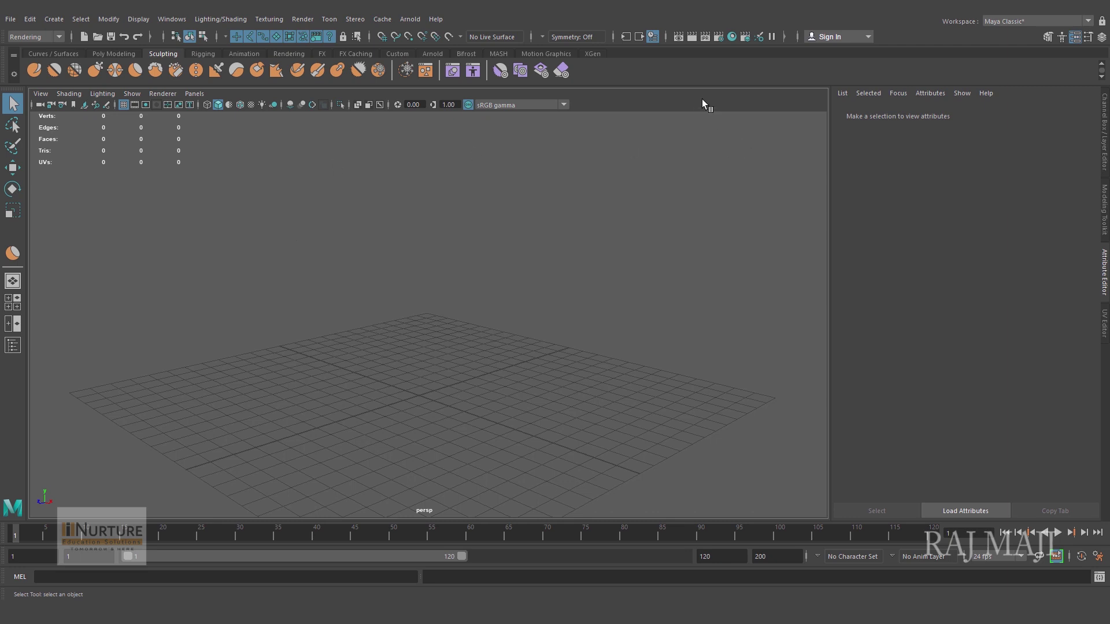
pyautogui.click(115, 54)
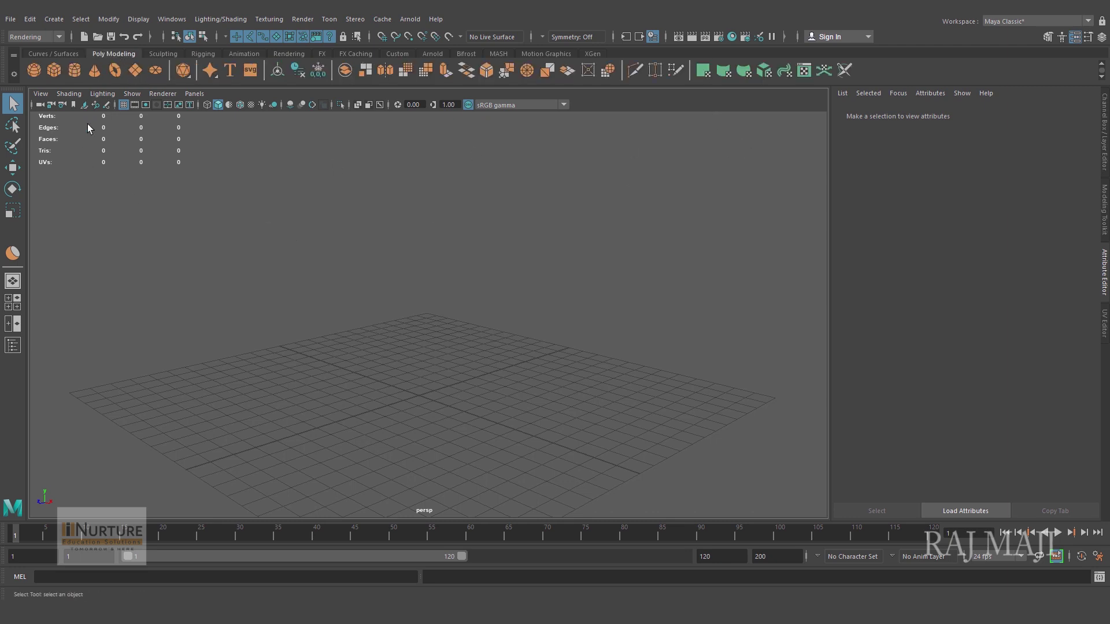
pyautogui.click(56, 74)
pyautogui.keyDown('alt'); pyautogui.moveTo(515, 370); pyautogui.dragTo(582, 356, button='right'); pyautogui.keyUp('alt')
pyautogui.click(1104, 173)
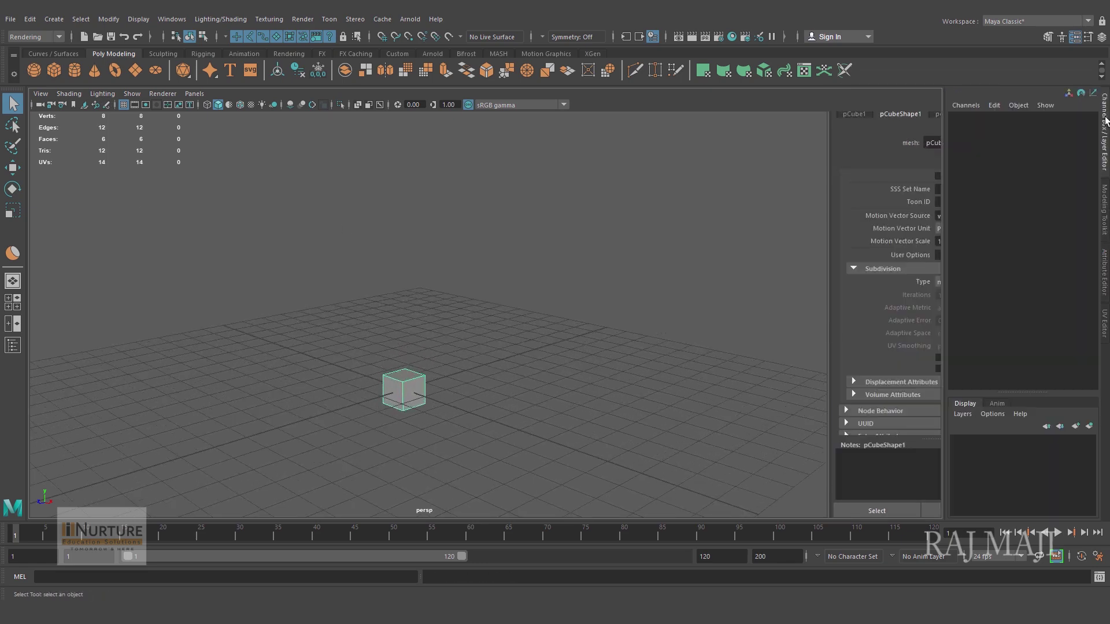
pyautogui.click(982, 247)
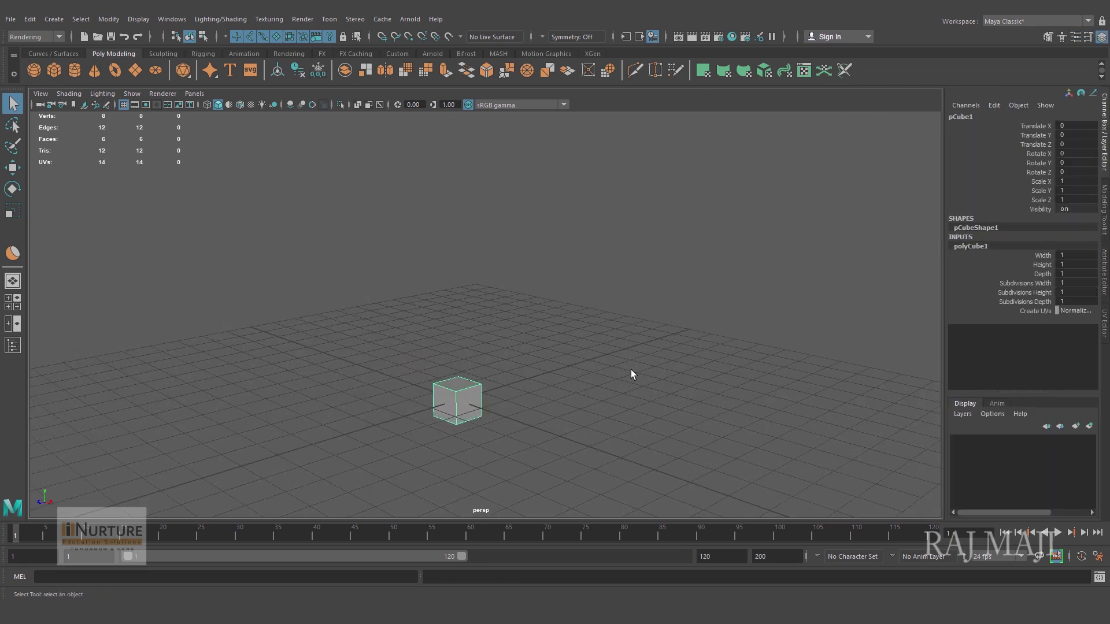
# Step: Scale the cube into a flat square slab about 7.758 × 0.961 × 7.758 and raise it to about 0.453 in Y
pyautogui.press('r')
pyautogui.moveTo(457, 402); pyautogui.dragTo(649, 397)
pyautogui.press('f')
pyautogui.moveTo(472, 306); pyautogui.dragTo(528, 404)
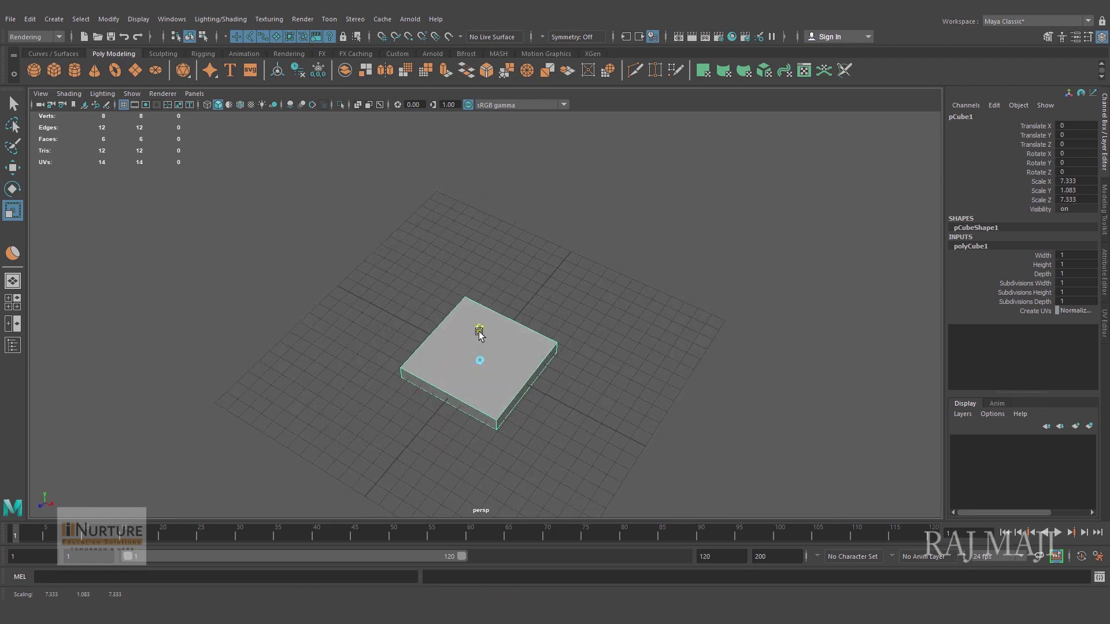
pyautogui.moveTo(479, 332); pyautogui.dragTo(648, 338)
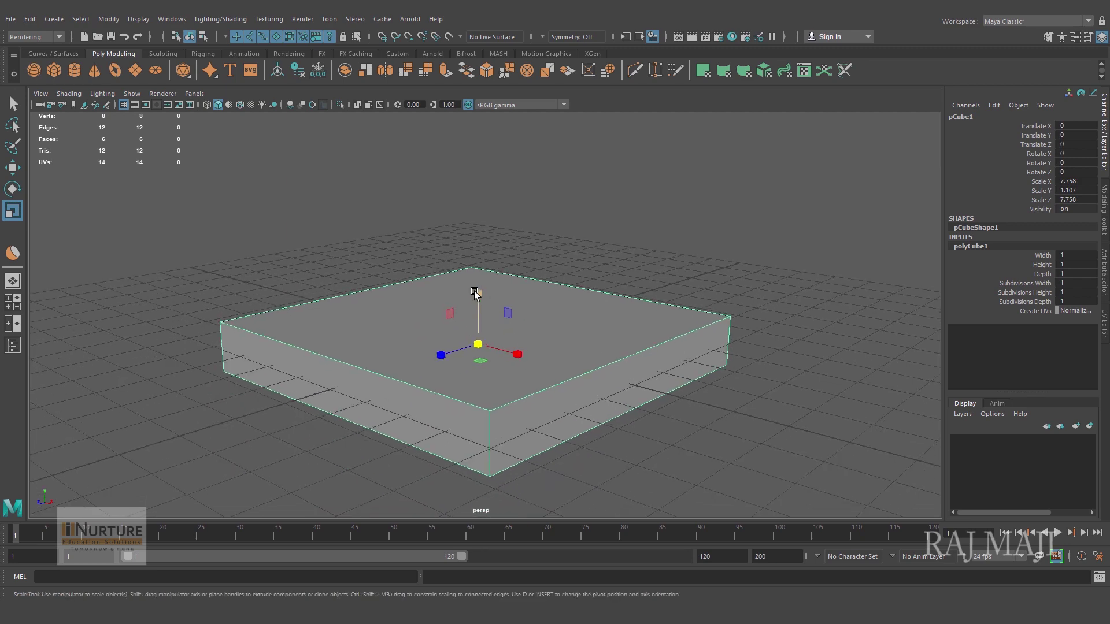
pyautogui.moveTo(474, 293); pyautogui.dragTo(470, 261)
pyautogui.press('w')
pyautogui.scroll(-3, 408, 339)
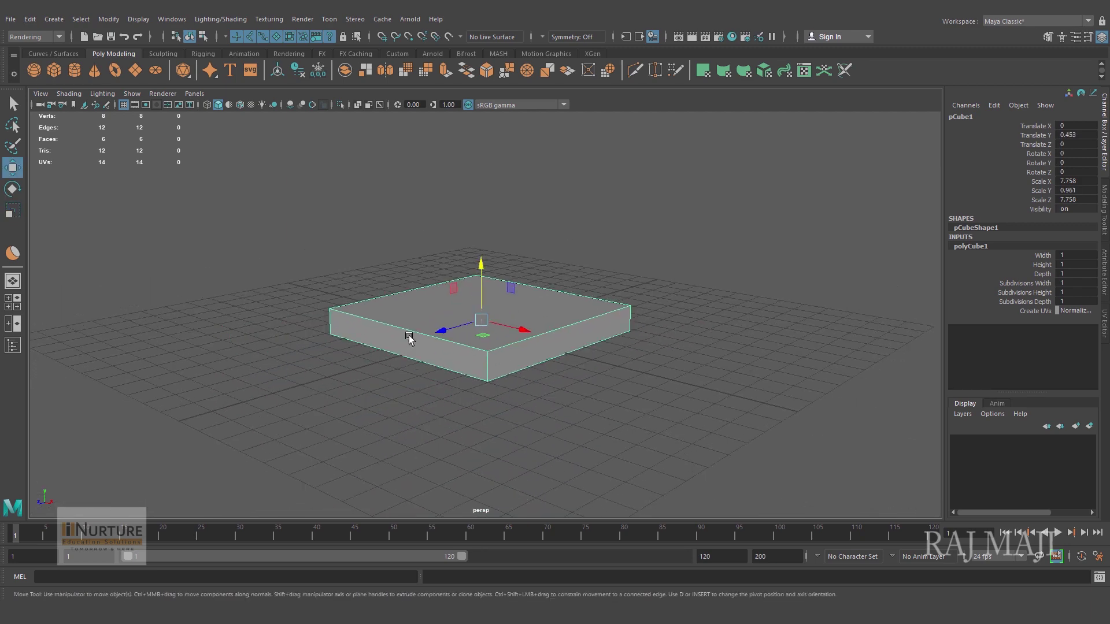
# Step: Set the slab's width subdivisions to 5
pyautogui.keyDown('alt'); pyautogui.moveTo(409, 338); pyautogui.dragTo(392, 356); pyautogui.keyUp('alt')
pyautogui.click(1039, 286)
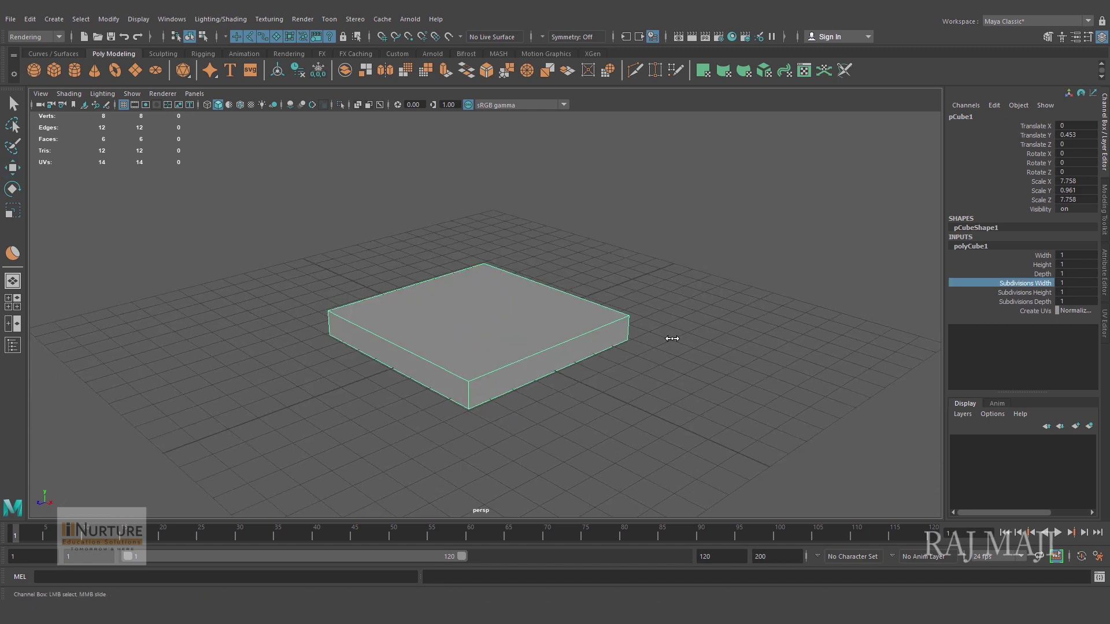
pyautogui.moveTo(669, 339); pyautogui.dragTo(696, 339, button='middle')
pyautogui.keyDown('alt'); pyautogui.moveTo(696, 339); pyautogui.dragTo(623, 392); pyautogui.keyUp('alt')
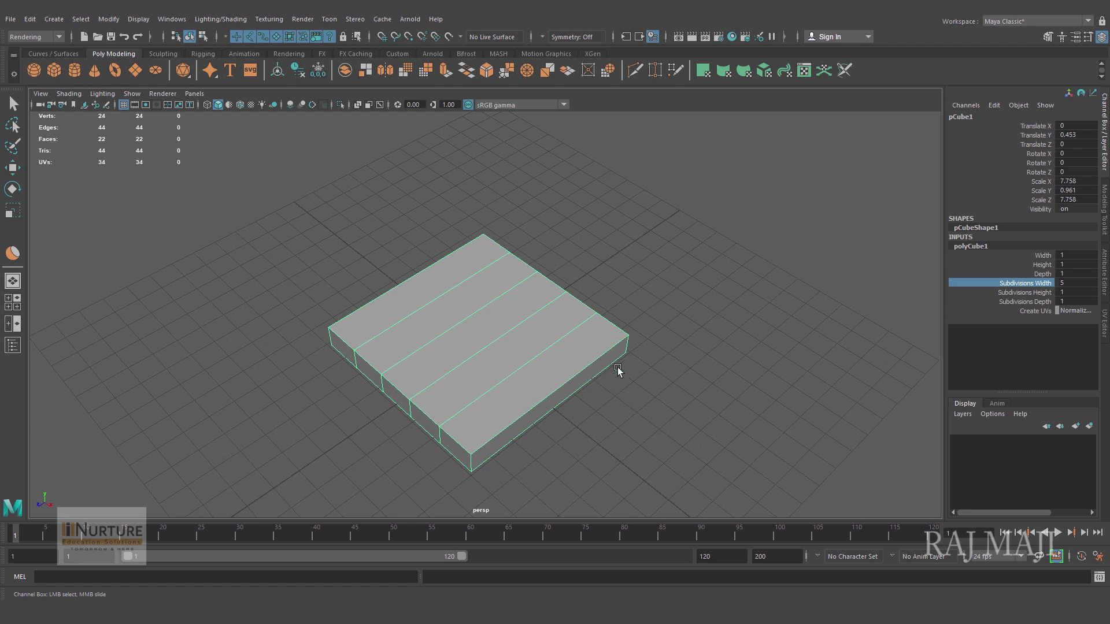
pyautogui.keyDown('alt'); pyautogui.moveTo(595, 344); pyautogui.dragTo(522, 329); pyautogui.keyUp('alt')
# Step: Extrude four adjacent top faces of the slab with a thickness of 1, leaving one end strip as the lowest step
pyautogui.moveTo(476, 272); pyautogui.dragTo(476, 304, button='right')
pyautogui.click(430, 310)
pyautogui.keyDown('shift'); pyautogui.doubleClick(531, 271); pyautogui.keyUp('shift')
pyautogui.keyDown('alt'); pyautogui.moveTo(581, 307); pyautogui.dragTo(592, 348); pyautogui.keyUp('alt')
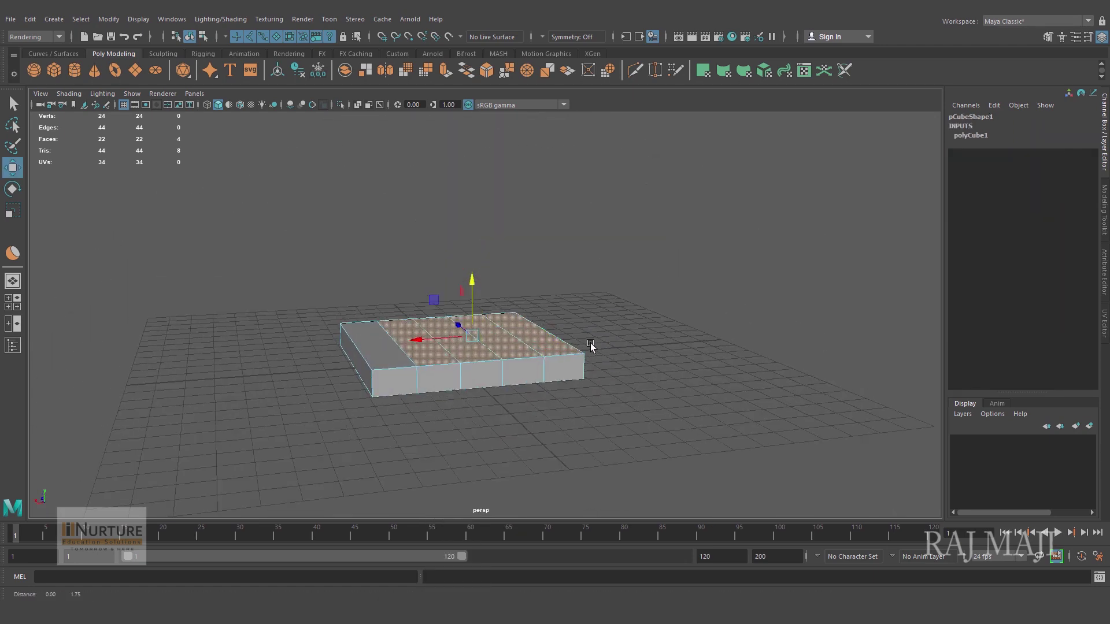
pyautogui.keyDown('alt'); pyautogui.moveTo(592, 348); pyautogui.dragTo(716, 363, button='right'); pyautogui.keyUp('alt')
pyautogui.keyDown('alt'); pyautogui.moveTo(716, 363); pyautogui.dragTo(705, 356, button='middle'); pyautogui.keyUp('alt')
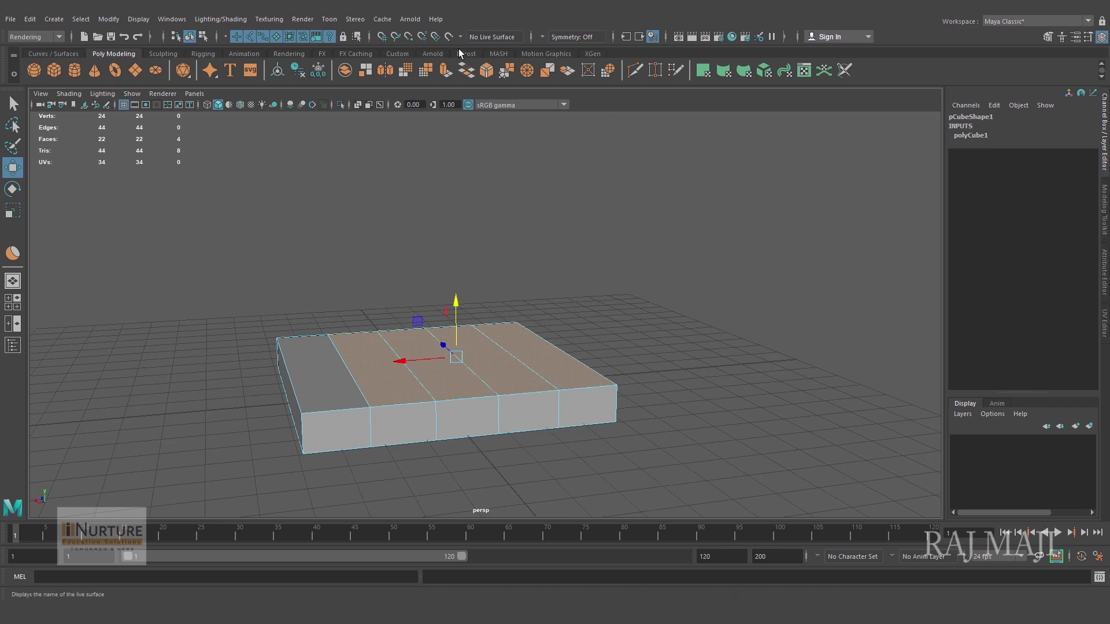
pyautogui.click(391, 53)
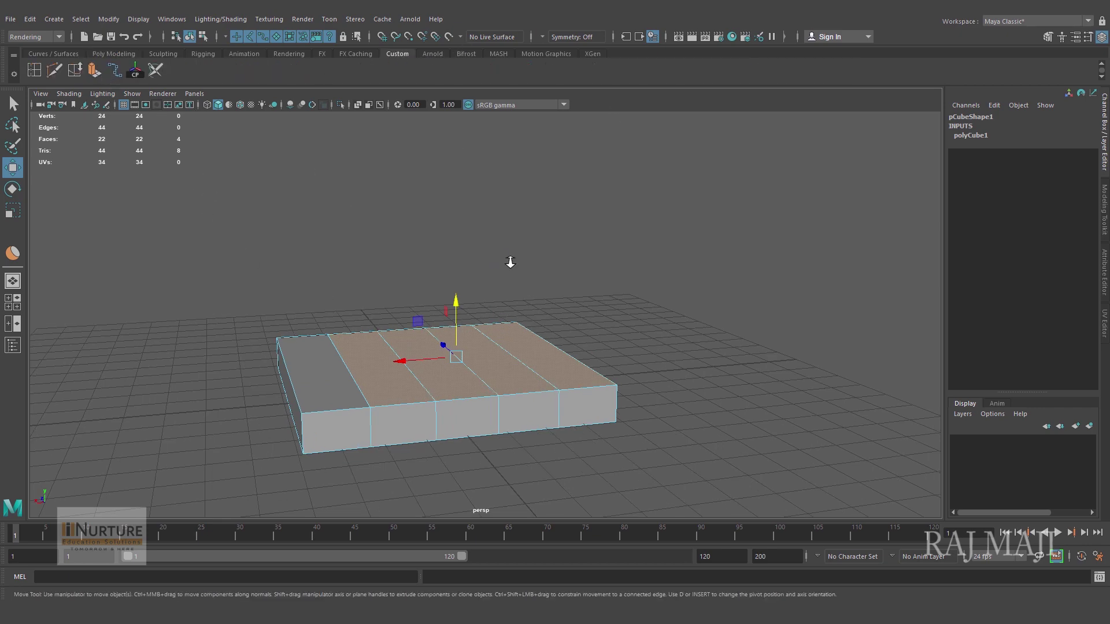
pyautogui.hotkey('ctrl', 'e')
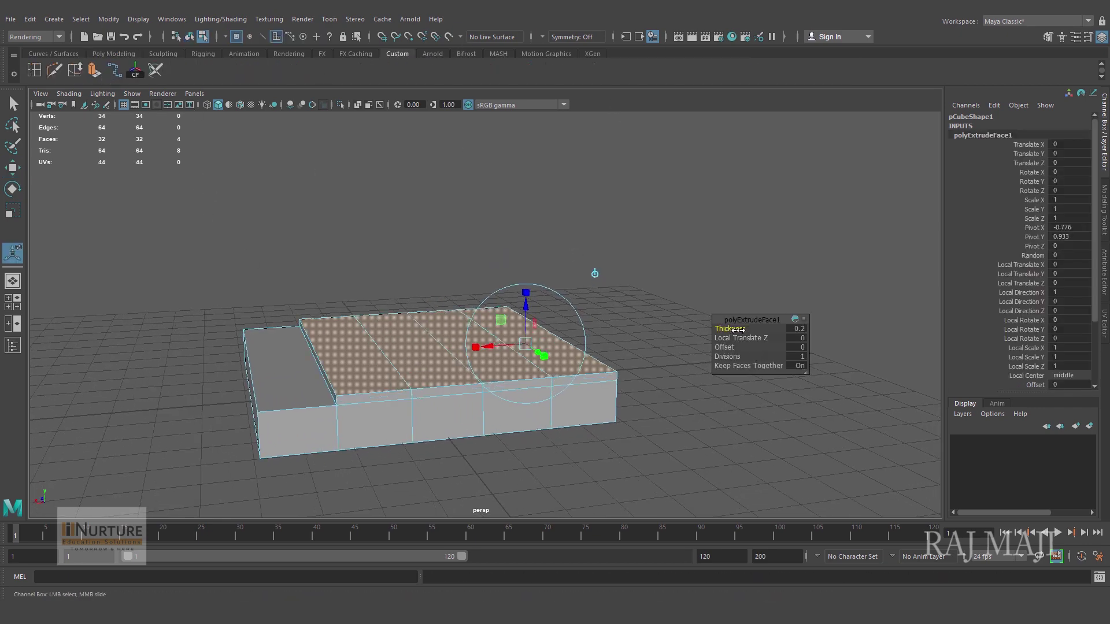
pyautogui.moveTo(734, 329); pyautogui.dragTo(741, 328)
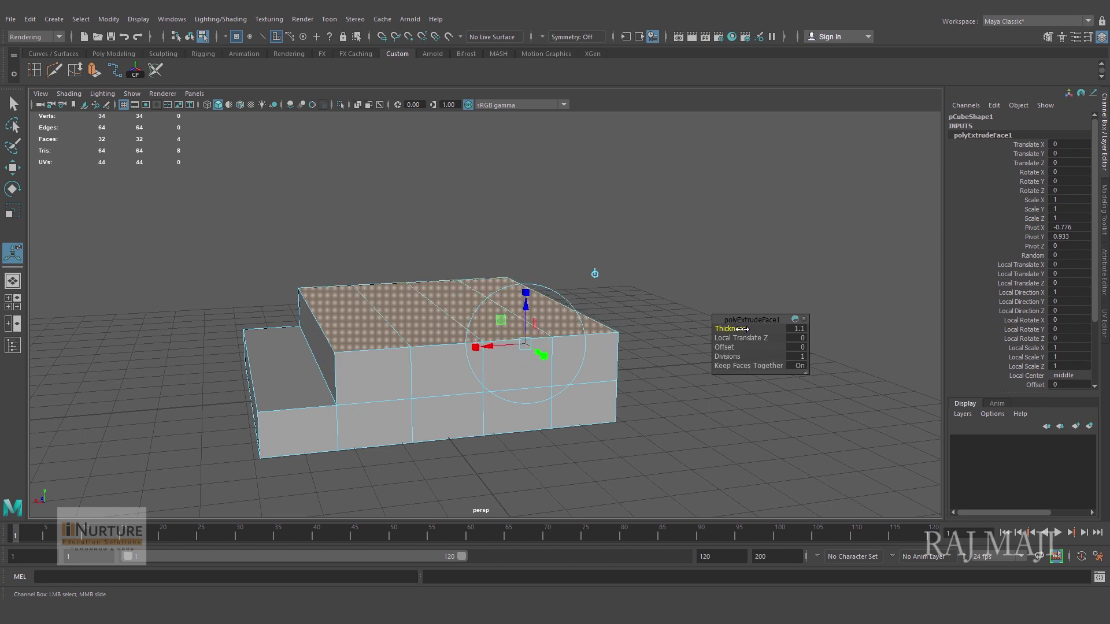
pyautogui.click(796, 329)
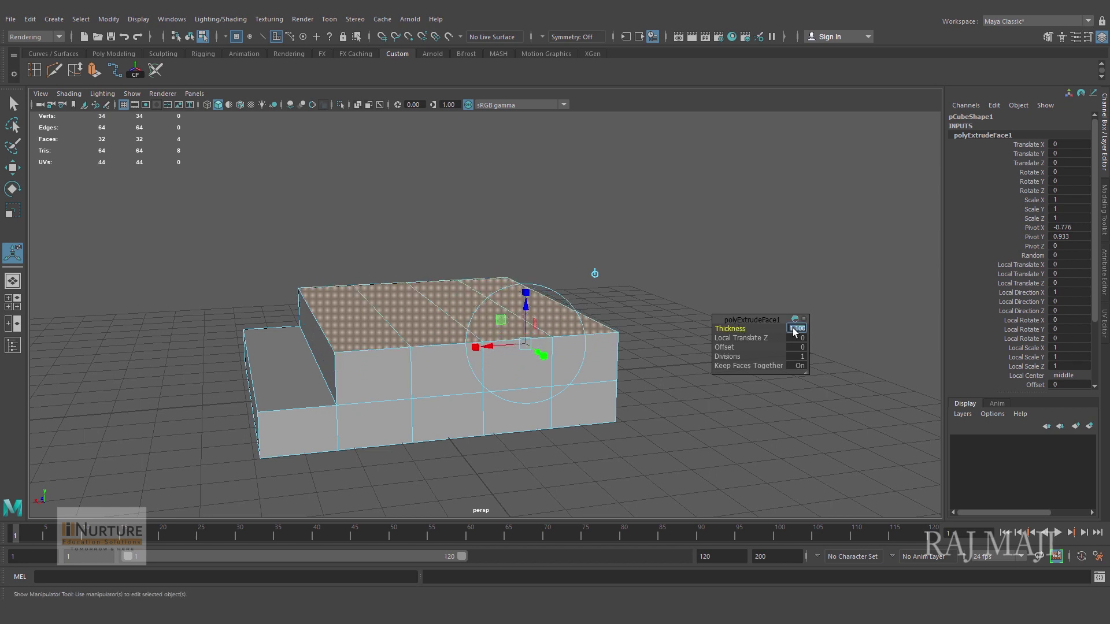
pyautogui.write('1')
pyautogui.press('Return')
# Step: Extrude the three top strips farthest from the lowest step with a thickness of 1 to form the third level
pyautogui.keyDown('alt'); pyautogui.moveTo(558, 402); pyautogui.dragTo(463, 434); pyautogui.keyUp('alt')
pyautogui.click(462, 434)
pyautogui.click(411, 318)
pyautogui.keyDown('shift'); pyautogui.doubleClick(465, 307); pyautogui.keyUp('shift')
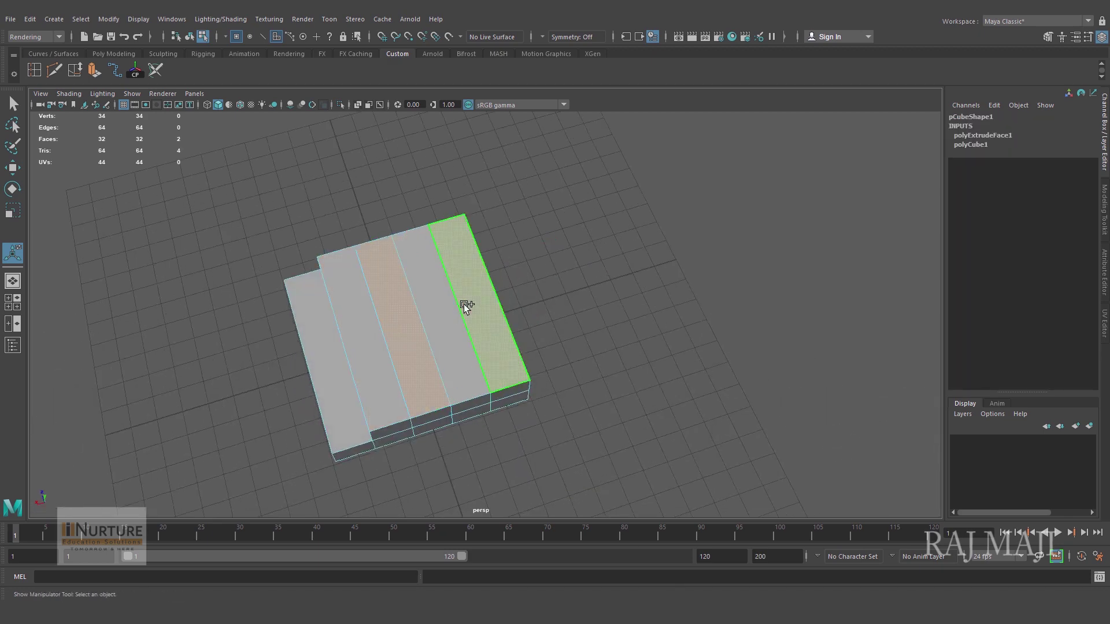
pyautogui.keyDown('alt'); pyautogui.moveTo(571, 351); pyautogui.dragTo(505, 289); pyautogui.keyUp('alt')
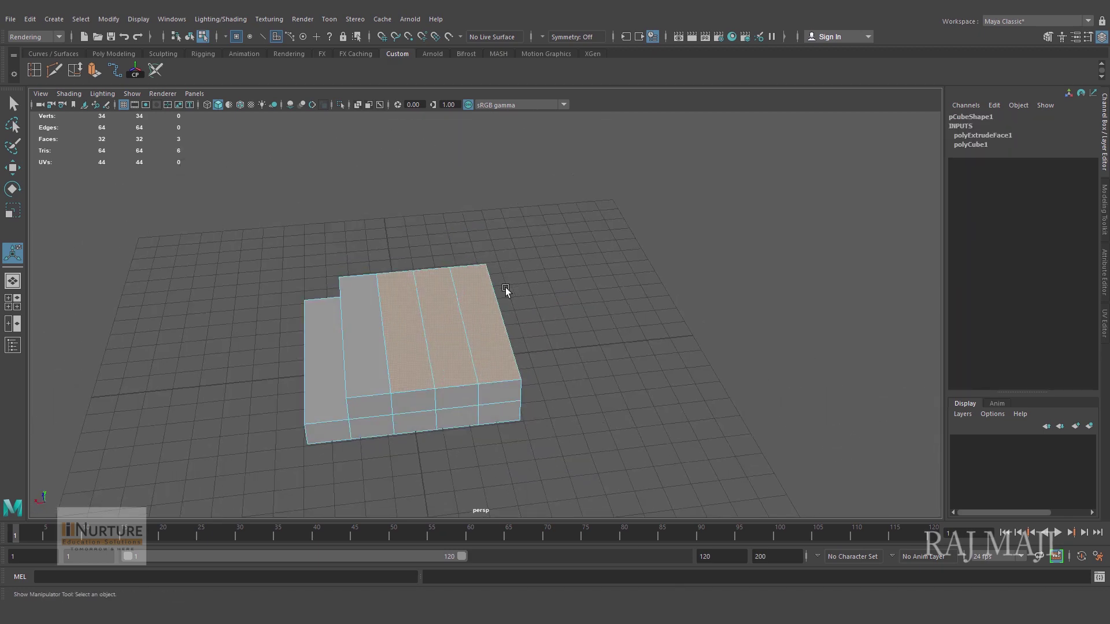
pyautogui.click(94, 70)
pyautogui.click(796, 328)
pyautogui.write('1')
pyautogui.press('Return')
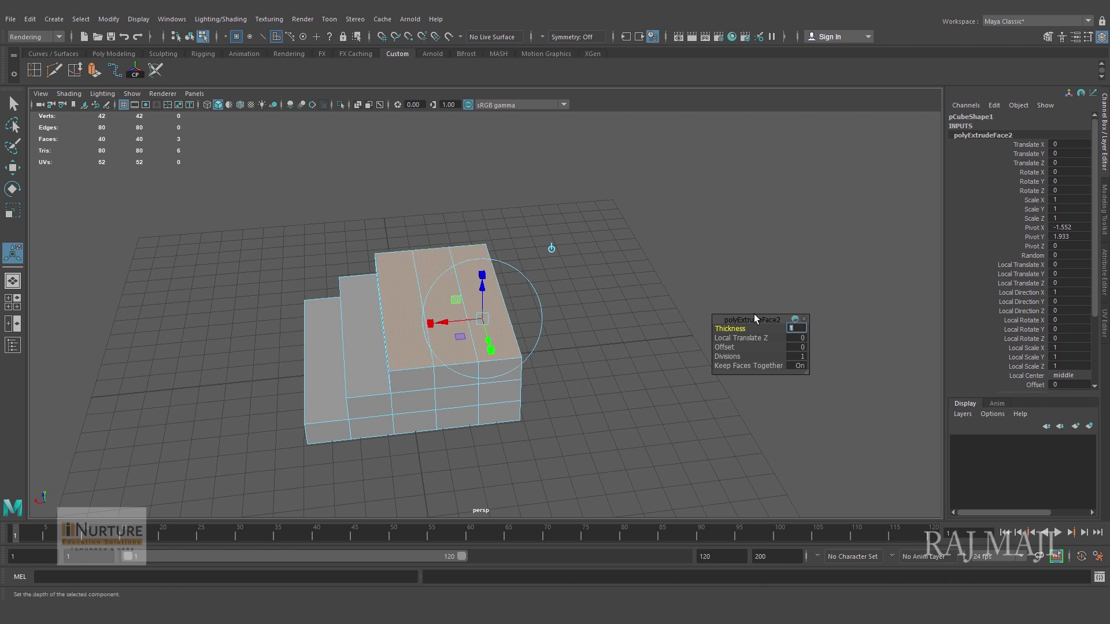
# Step: Extrude the two rearmost top strips with a thickness of 1 to form the fourth level
pyautogui.click(666, 302)
pyautogui.click(463, 324)
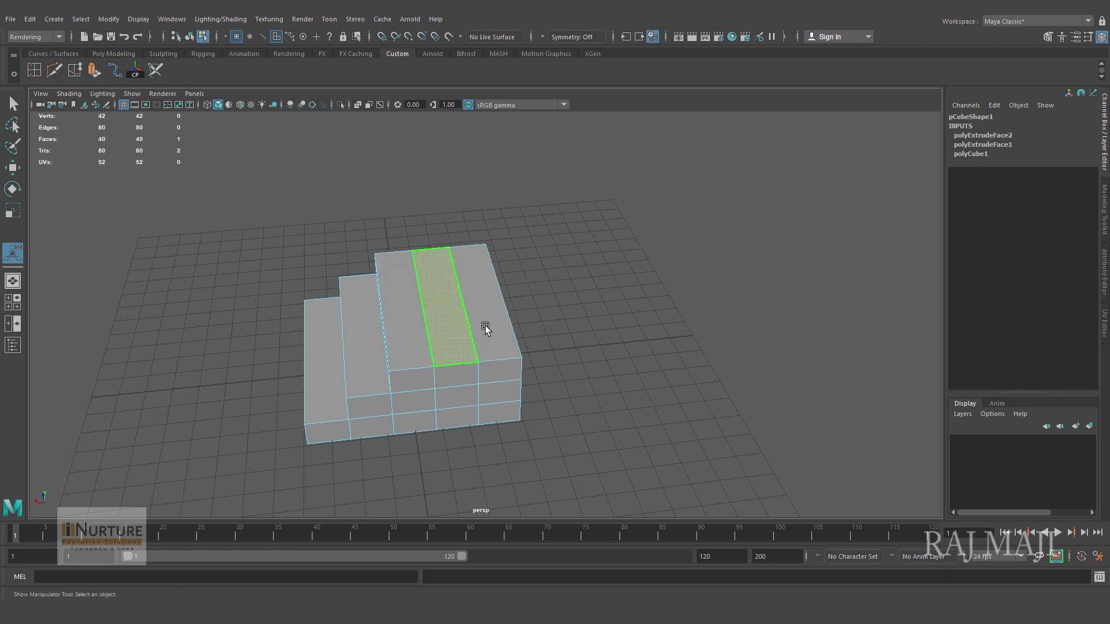
pyautogui.keyDown('shift'); pyautogui.click(484, 316); pyautogui.keyUp('shift')
pyautogui.click(95, 70)
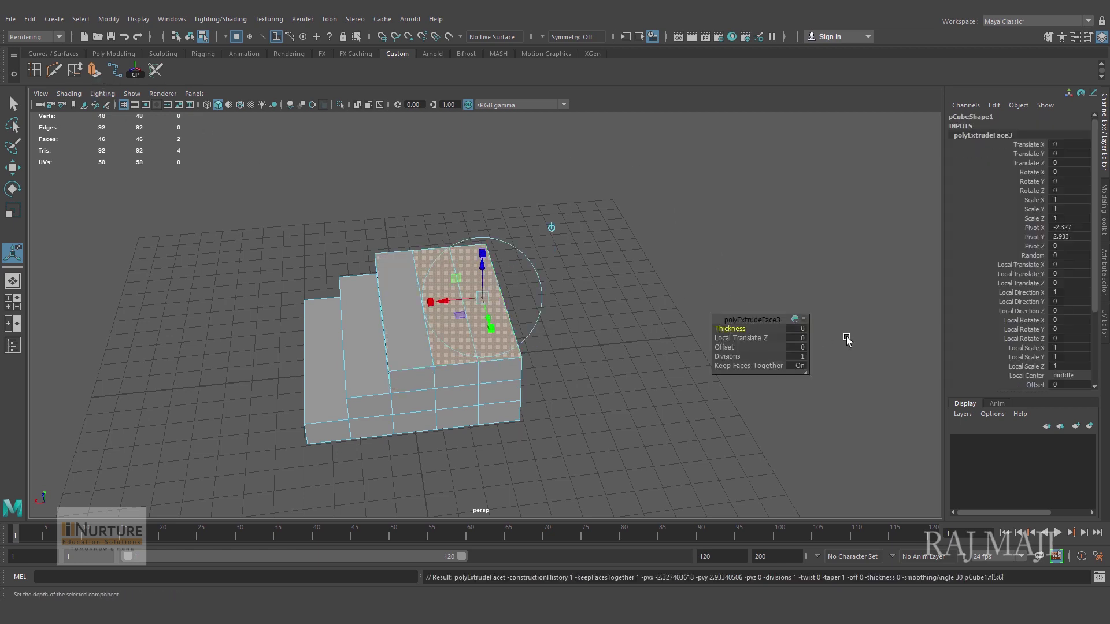
pyautogui.click(796, 328)
pyautogui.write('1')
pyautogui.press('Return')
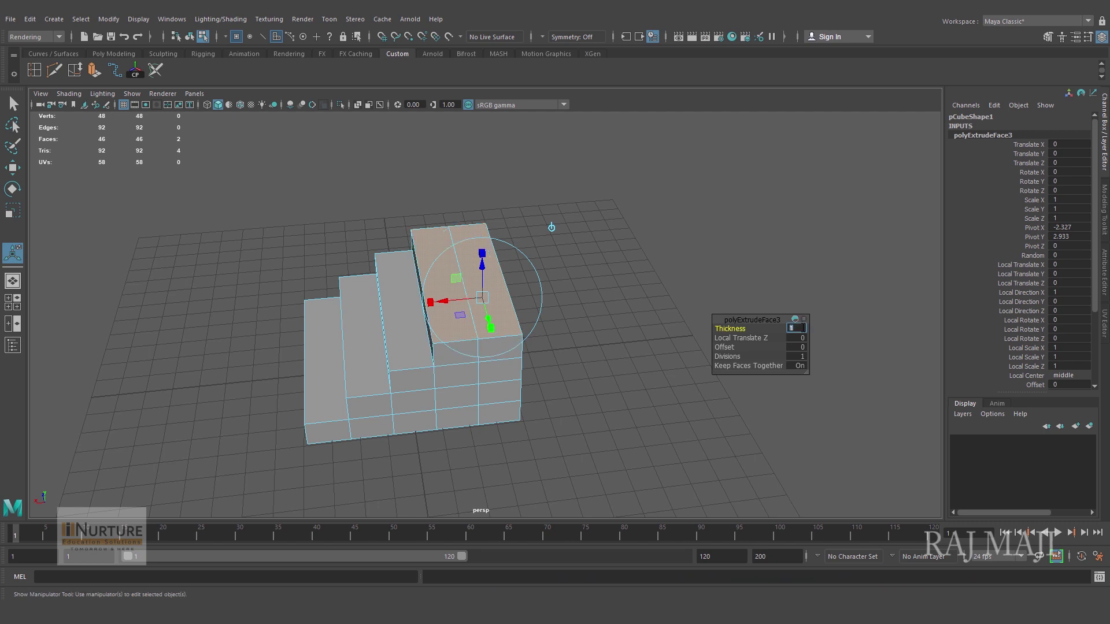
# Step: Extrude the single rearmost top strip with a thickness of 1 to form the fifth step, and clear the selection
pyautogui.click(590, 337)
pyautogui.click(495, 314)
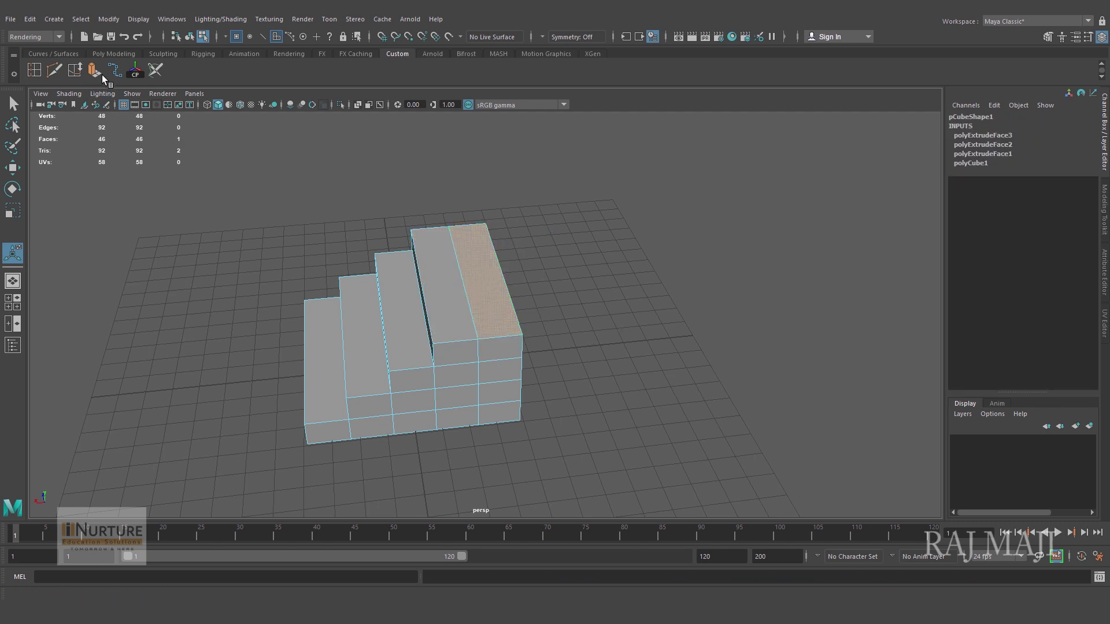
pyautogui.press('g')
pyautogui.click(804, 329)
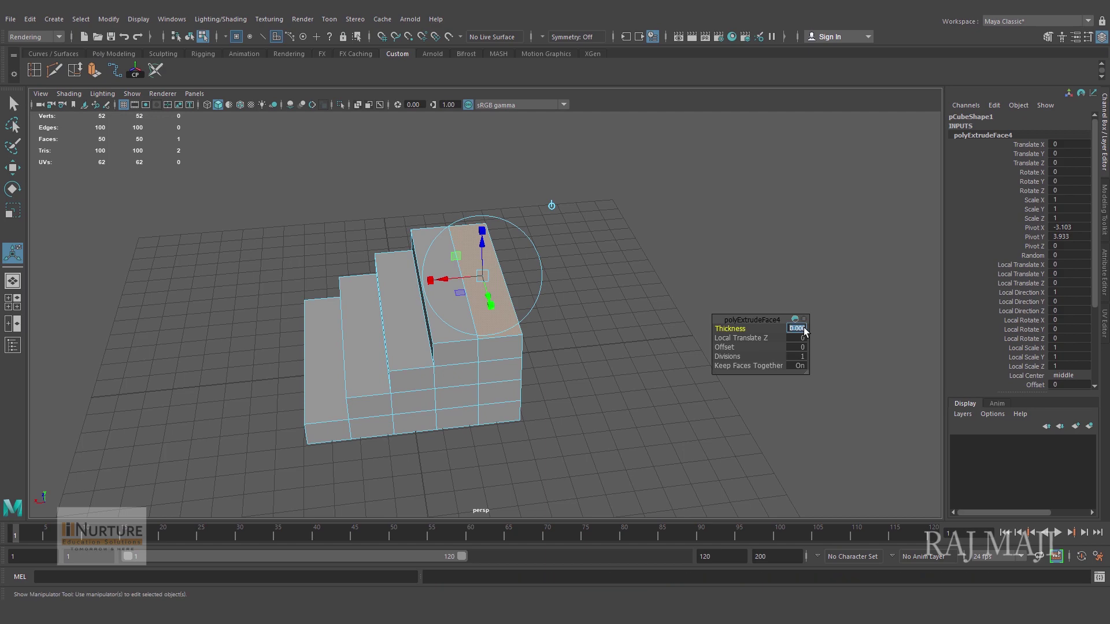
pyautogui.write('1')
pyautogui.press('Return')
pyautogui.click(597, 387)
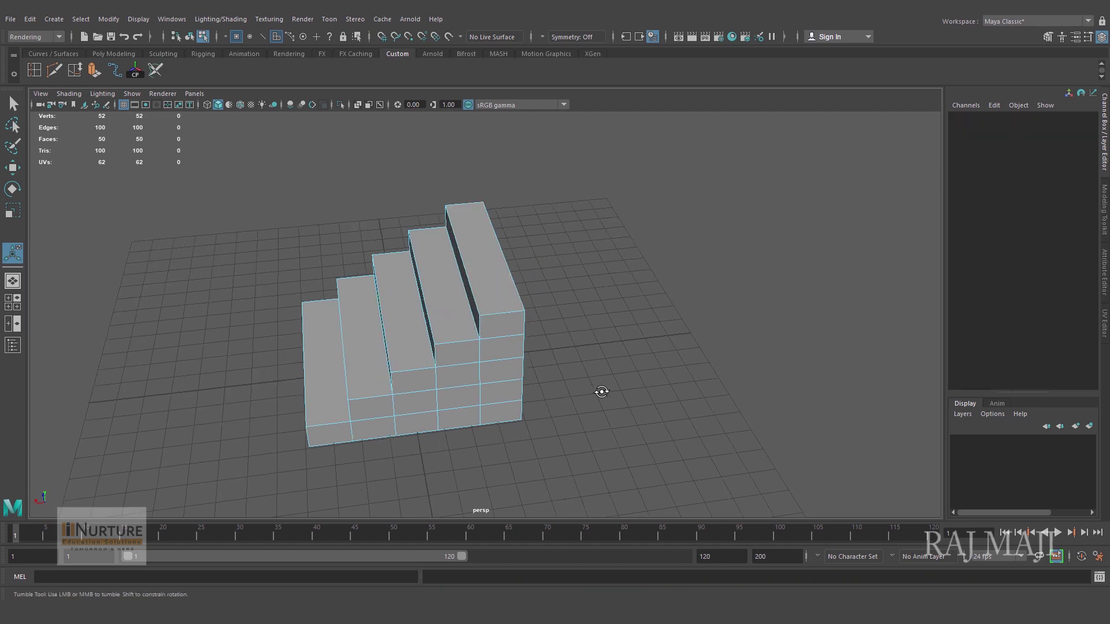
pyautogui.keyDown('alt'); pyautogui.moveTo(597, 387); pyautogui.dragTo(567, 349); pyautogui.keyUp('alt')
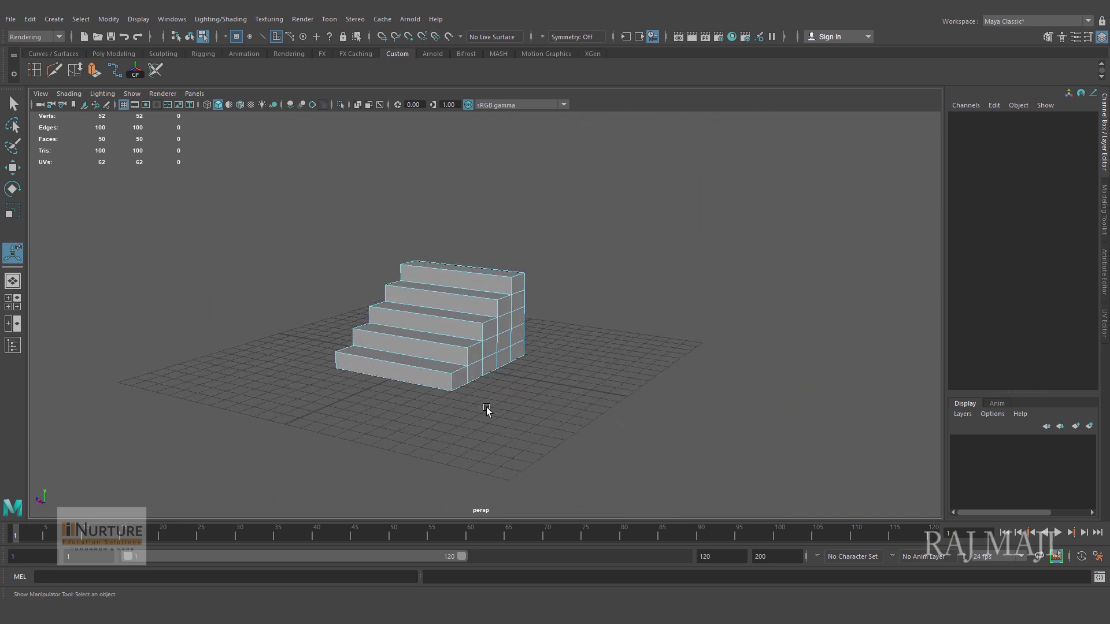
# Step: Return the staircase to object mode and switch it to edge selection
pyautogui.keyDown('alt'); pyautogui.moveTo(488, 413); pyautogui.dragTo(507, 318); pyautogui.keyUp('alt')
pyautogui.moveTo(506, 317); pyautogui.dragTo(569, 280, button='right')
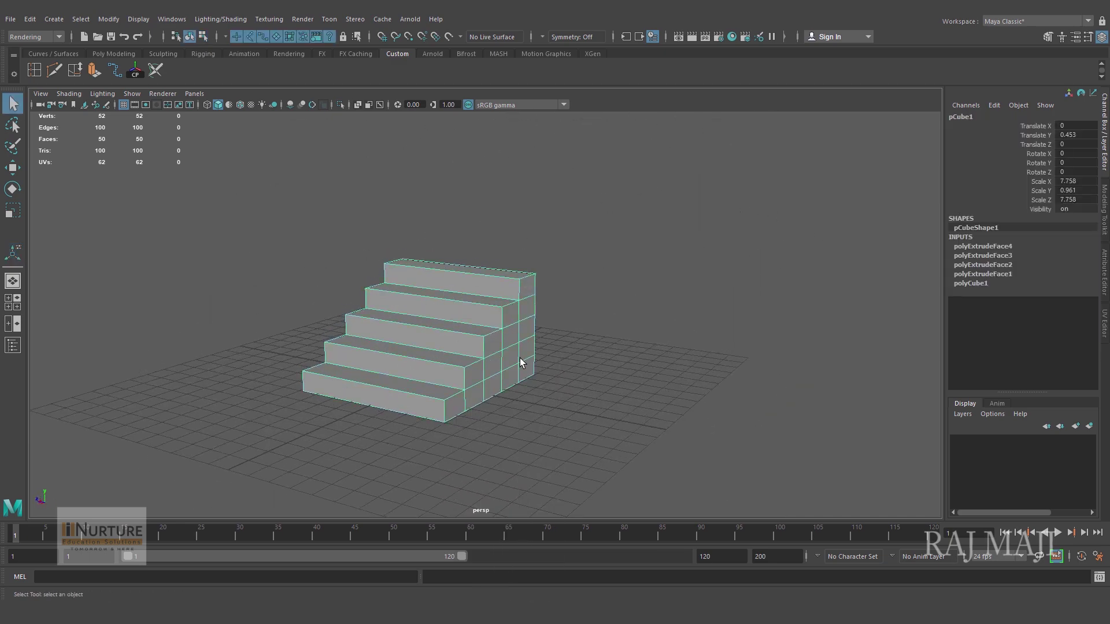
pyautogui.moveTo(519, 358)
pyautogui.keyDown('alt'); pyautogui.mouseDown()
pyautogui.moveTo(552, 371)
pyautogui.moveTo(514, 337)
pyautogui.mouseUp(); pyautogui.keyUp('alt')
pyautogui.moveTo(513, 294); pyautogui.dragTo(523, 273, button='right')
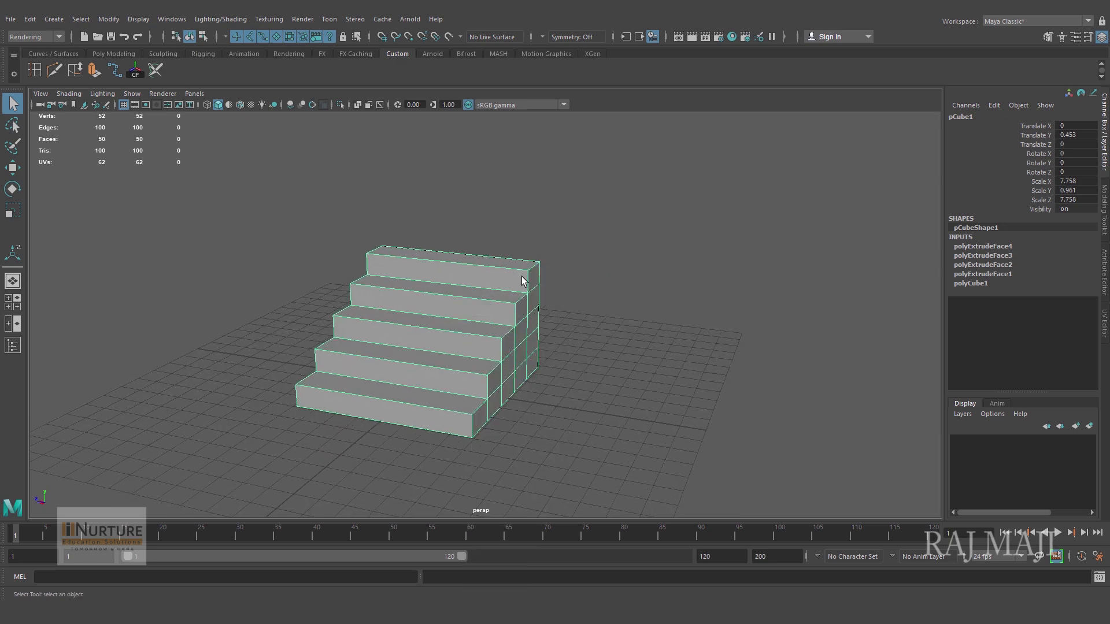
# Step: Select the edges outlining one stepped side of the staircase, including its risers, treads, rear vertical edges and base edges
pyautogui.keyDown('alt'); pyautogui.moveTo(569, 330); pyautogui.dragTo(630, 350, button='right'); pyautogui.keyUp('alt')
pyautogui.keyDown('alt'); pyautogui.moveTo(556, 367); pyautogui.dragTo(530, 322, button='middle'); pyautogui.keyUp('alt')
pyautogui.keyDown('alt'); pyautogui.moveTo(530, 322); pyautogui.dragTo(558, 330, button='right'); pyautogui.keyUp('alt')
pyautogui.click(435, 430)
pyautogui.keyDown('shift'); pyautogui.click(443, 390); pyautogui.keyUp('shift')
pyautogui.keyDown('shift'); pyautogui.click(457, 362); pyautogui.keyUp('shift')
pyautogui.keyDown('shift'); pyautogui.click(467, 335); pyautogui.keyUp('shift')
pyautogui.keyDown('shift'); pyautogui.click(478, 305); pyautogui.keyUp('shift')
pyautogui.keyDown('shift'); pyautogui.click(488, 286); pyautogui.keyUp('shift')
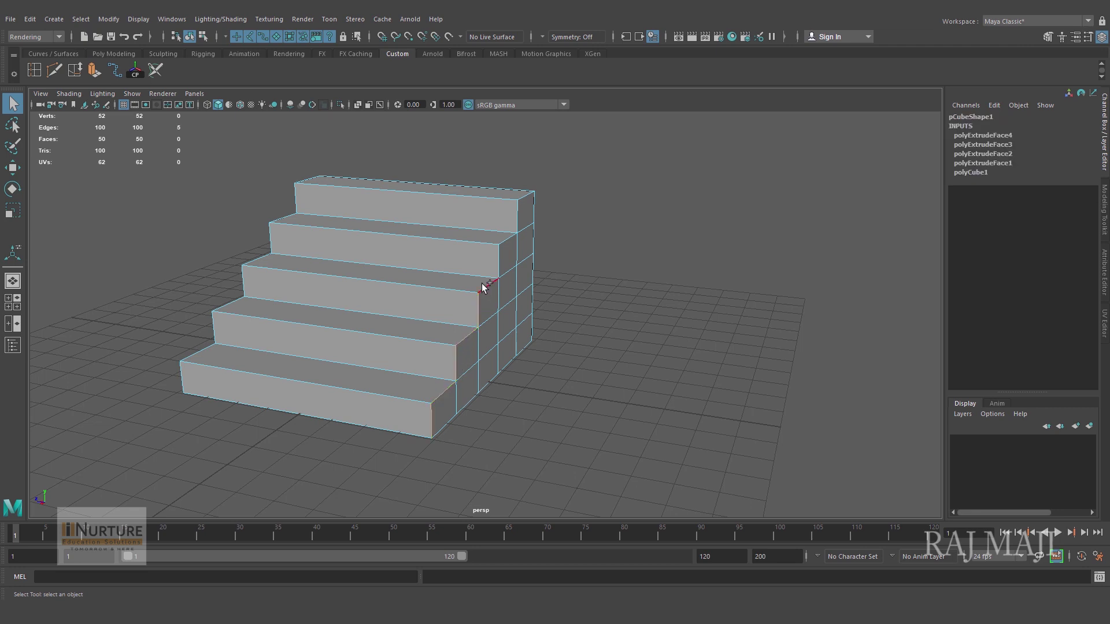
pyautogui.keyDown('shift'); pyautogui.click(497, 261); pyautogui.keyUp('shift')
pyautogui.keyDown('shift'); pyautogui.click(508, 238); pyautogui.keyUp('shift')
pyautogui.keyDown('shift'); pyautogui.click(517, 213); pyautogui.keyUp('shift')
pyautogui.keyDown('shift'); pyautogui.click(523, 197); pyautogui.keyUp('shift')
pyautogui.keyDown('shift'); pyautogui.doubleClick(531, 215); pyautogui.keyUp('shift')
pyautogui.keyDown('shift'); pyautogui.doubleClick(511, 362); pyautogui.keyUp('shift')
# Step: Add the matching outline edges of the staircase's opposite stepped side to the selection
pyautogui.keyDown('alt'); pyautogui.moveTo(439, 433); pyautogui.dragTo(510, 429); pyautogui.keyUp('alt')
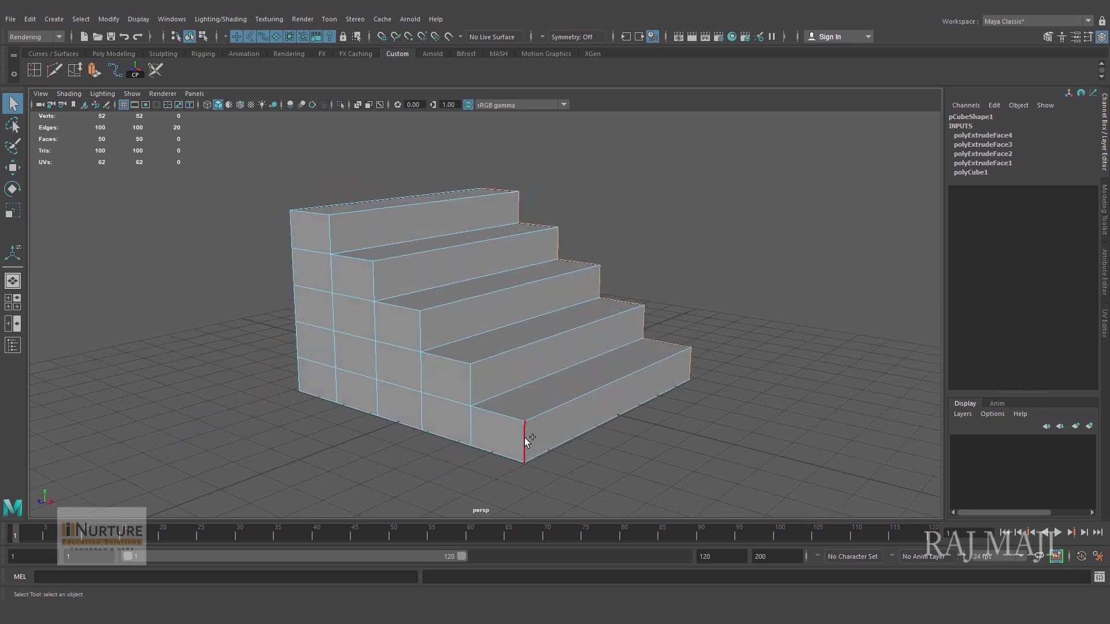
pyautogui.keyDown('shift'); pyautogui.click(525, 438); pyautogui.keyUp('shift')
pyautogui.keyDown('shift'); pyautogui.click(500, 414); pyautogui.keyUp('shift')
pyautogui.keyDown('shift'); pyautogui.click(471, 383); pyautogui.keyUp('shift')
pyautogui.keyDown('shift'); pyautogui.click(445, 358); pyautogui.keyUp('shift')
pyautogui.keyDown('shift'); pyautogui.click(421, 329); pyautogui.keyUp('shift')
pyautogui.keyDown('shift'); pyautogui.click(404, 306); pyautogui.keyUp('shift')
pyautogui.keyDown('shift'); pyautogui.doubleClick(292, 226); pyautogui.keyUp('shift')
pyautogui.keyDown('shift'); pyautogui.doubleClick(321, 399); pyautogui.keyUp('shift')
# Step: Add the widthwise edges between the treads and risers and the top rear edge to the selection
pyautogui.keyDown('alt'); pyautogui.moveTo(570, 487); pyautogui.dragTo(546, 477); pyautogui.keyUp('alt')
pyautogui.keyDown('shift'); pyautogui.click(530, 427); pyautogui.keyUp('shift')
pyautogui.keyDown('shift'); pyautogui.click(526, 396); pyautogui.keyUp('shift')
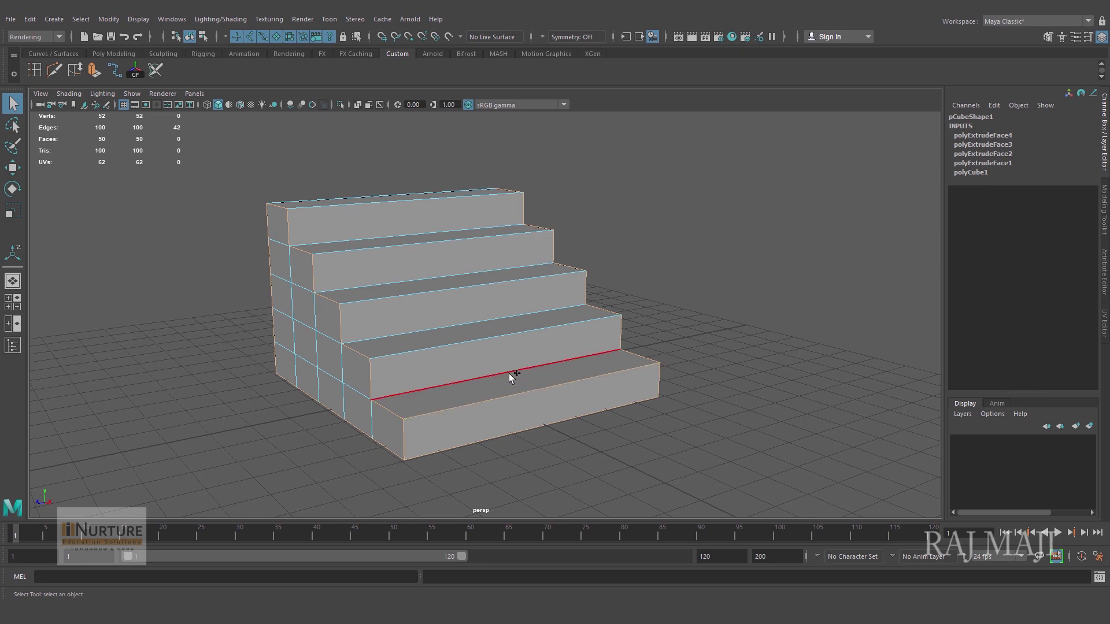
pyautogui.keyDown('shift'); pyautogui.click(508, 373); pyautogui.keyUp('shift')
pyautogui.keyDown('shift'); pyautogui.click(484, 340); pyautogui.keyUp('shift')
pyautogui.keyDown('shift'); pyautogui.click(467, 318); pyautogui.keyUp('shift')
pyautogui.keyDown('shift'); pyautogui.click(444, 289); pyautogui.keyUp('shift')
pyautogui.keyDown('shift'); pyautogui.click(434, 276); pyautogui.keyUp('shift')
pyautogui.keyDown('shift'); pyautogui.click(416, 247); pyautogui.keyUp('shift')
pyautogui.keyDown('shift'); pyautogui.click(407, 232); pyautogui.keyUp('shift')
pyautogui.keyDown('shift'); pyautogui.click(393, 202); pyautogui.keyUp('shift')
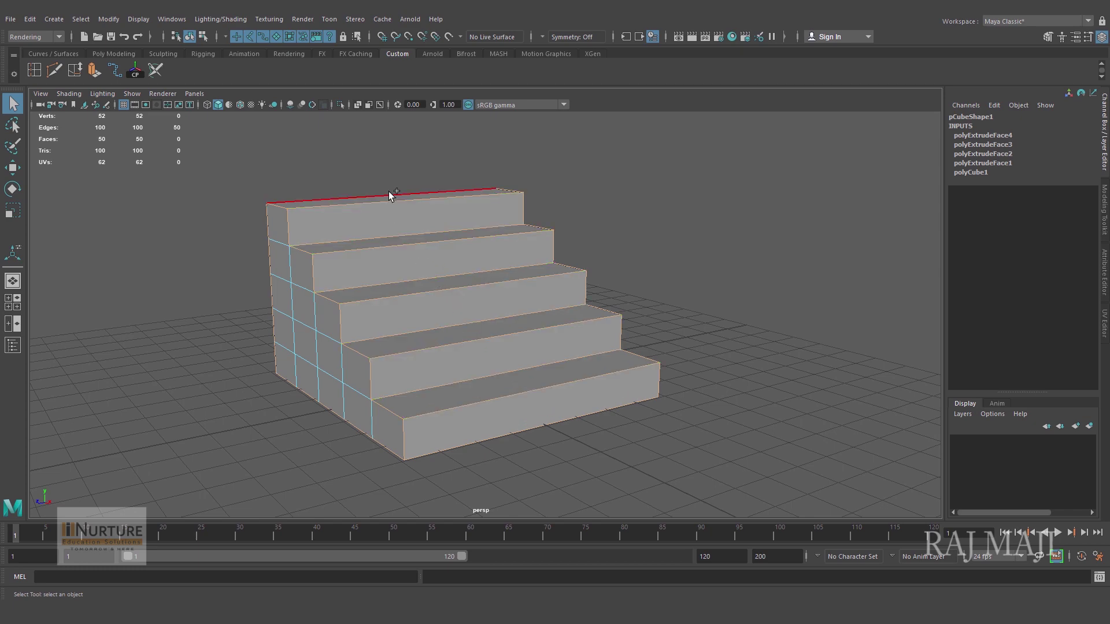
pyautogui.keyDown('shift'); pyautogui.click(389, 192); pyautogui.keyUp('shift')
# Step: Add the bottom rear edge of the staircase to the selection and switch to the Modeling menu set
pyautogui.keyDown('alt'); pyautogui.moveTo(434, 349); pyautogui.dragTo(658, 302); pyautogui.keyUp('alt')
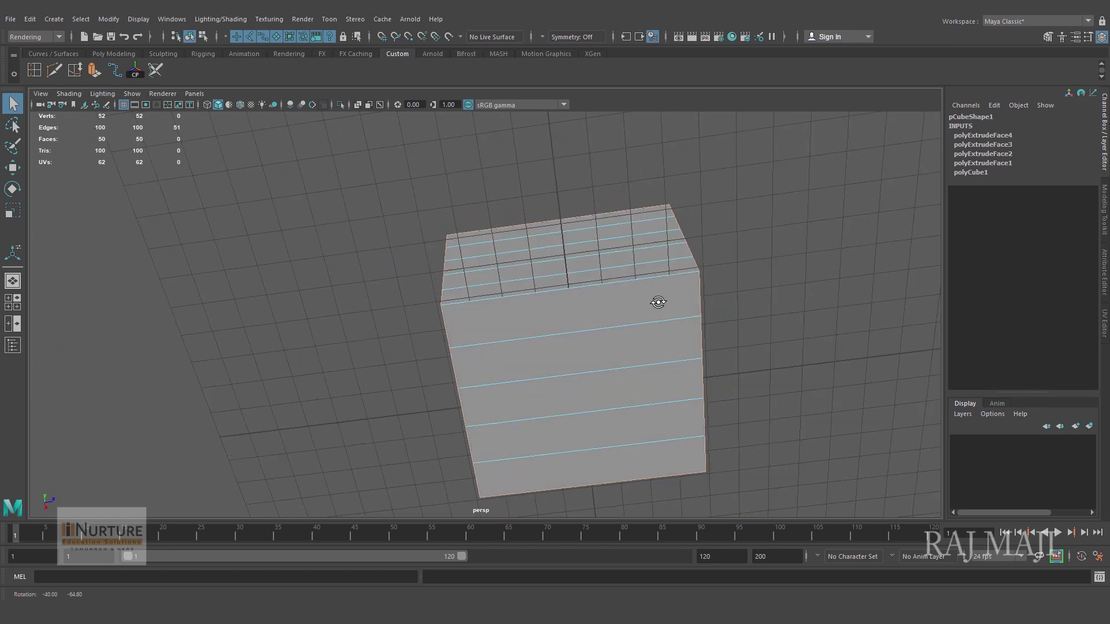
pyautogui.keyDown('shift'); pyautogui.click(649, 311); pyautogui.keyUp('shift')
pyautogui.keyDown('alt'); pyautogui.moveTo(659, 367); pyautogui.dragTo(462, 446); pyautogui.keyUp('alt')
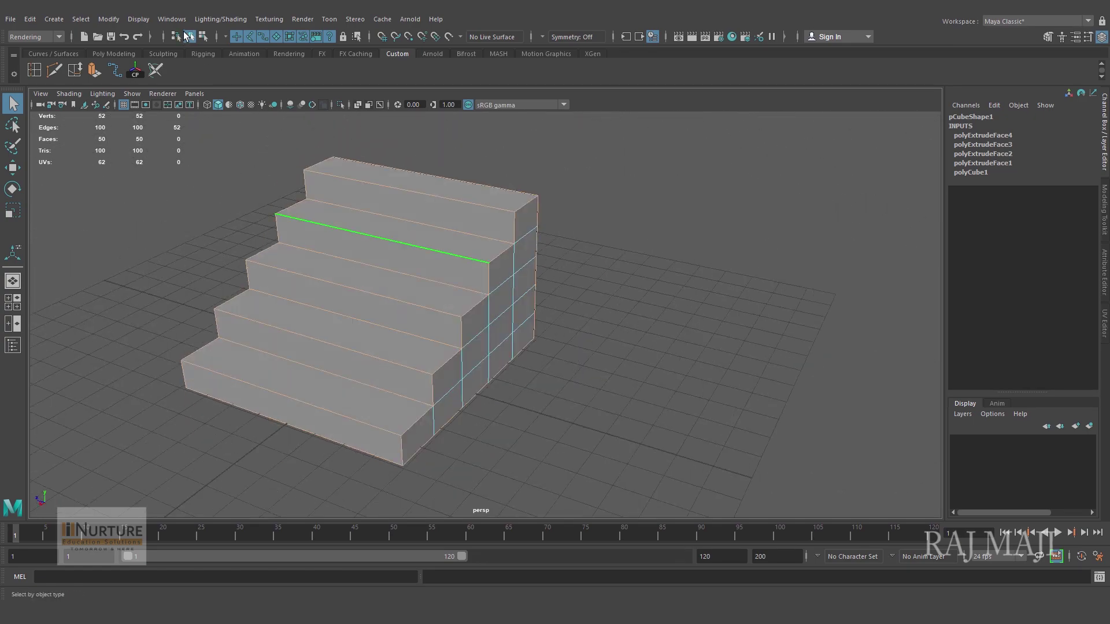
pyautogui.click(37, 37)
pyautogui.click(23, 50)
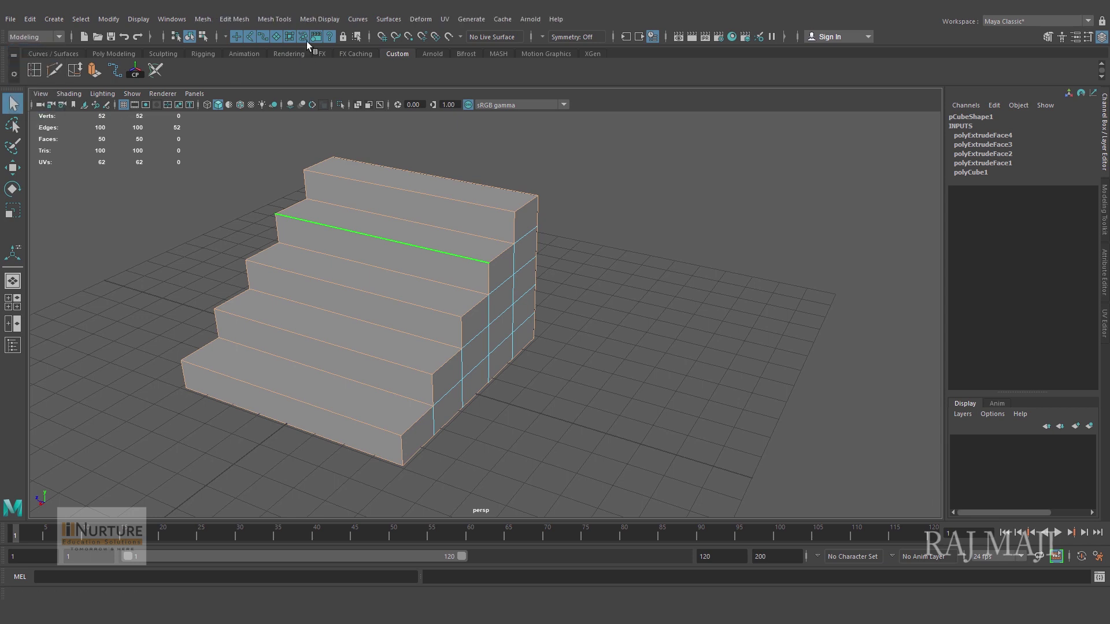
# Step: Open the bevel options for the selected outline edges of the staircase
pyautogui.click(234, 19)
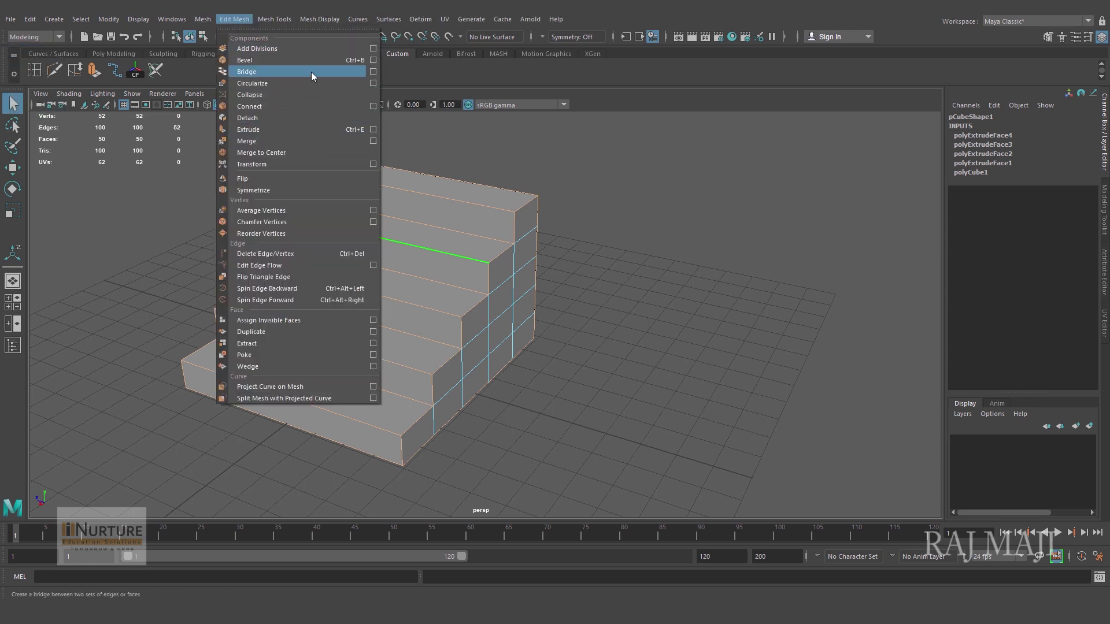
pyautogui.click(372, 61)
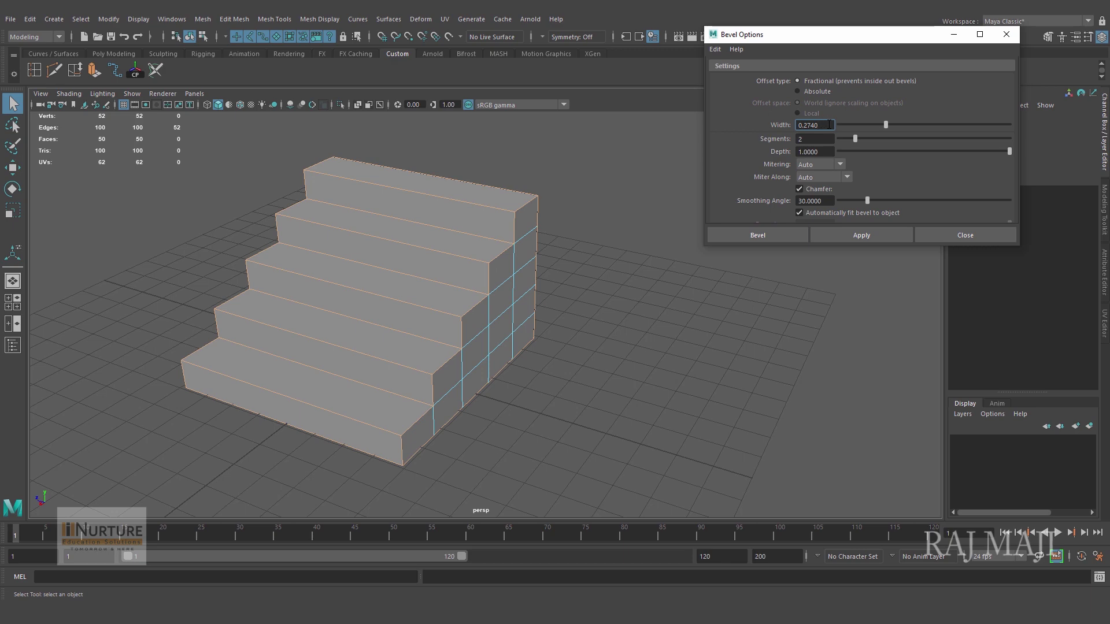
pyautogui.moveTo(829, 124); pyautogui.dragTo(756, 128)
pyautogui.keyDown('alt'); pyautogui.moveTo(578, 336); pyautogui.dragTo(602, 317); pyautogui.keyUp('alt')
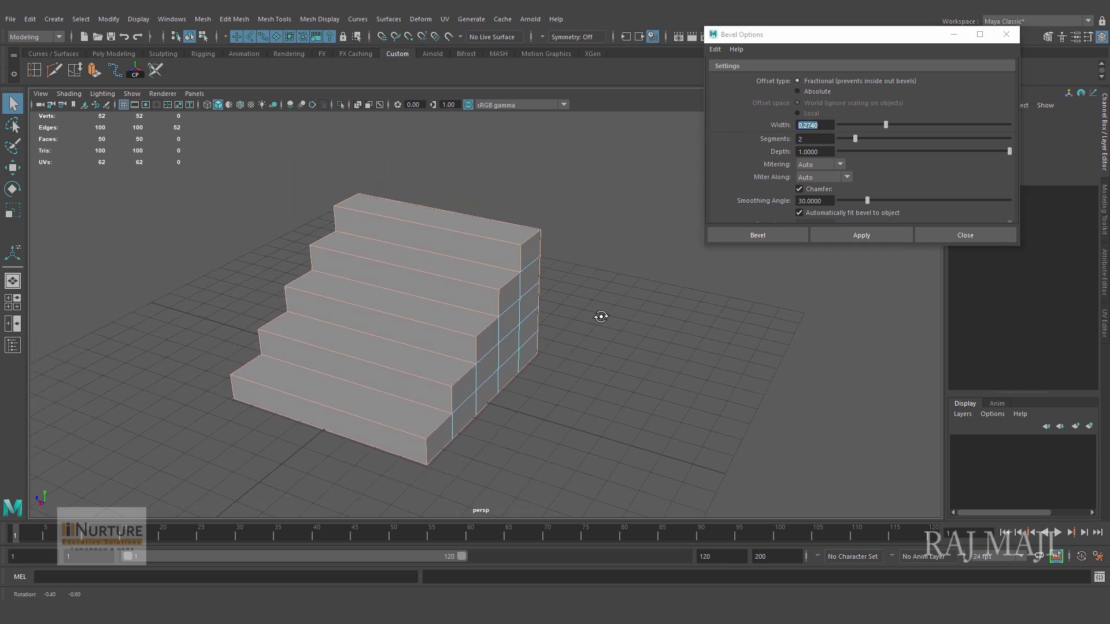
# Step: Try bevelling the selected edges with a 0.2740 width and 2 segments, and undo it
pyautogui.click(858, 236)
pyautogui.keyDown('alt'); pyautogui.moveTo(616, 382); pyautogui.dragTo(569, 359); pyautogui.keyUp('alt')
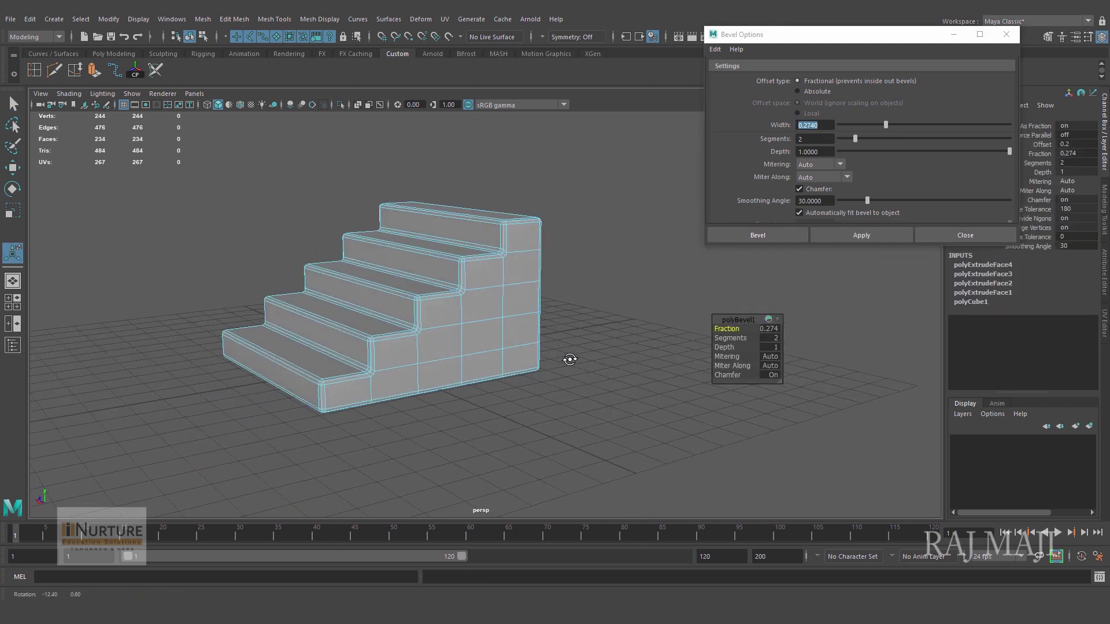
pyautogui.hotkey('ctrl', 'z')
# Step: Bevel the selected staircase edges with a width of 0.1747 and 2 segments, and return to object mode
pyautogui.moveTo(884, 125); pyautogui.dragTo(869, 126)
pyautogui.click(875, 235)
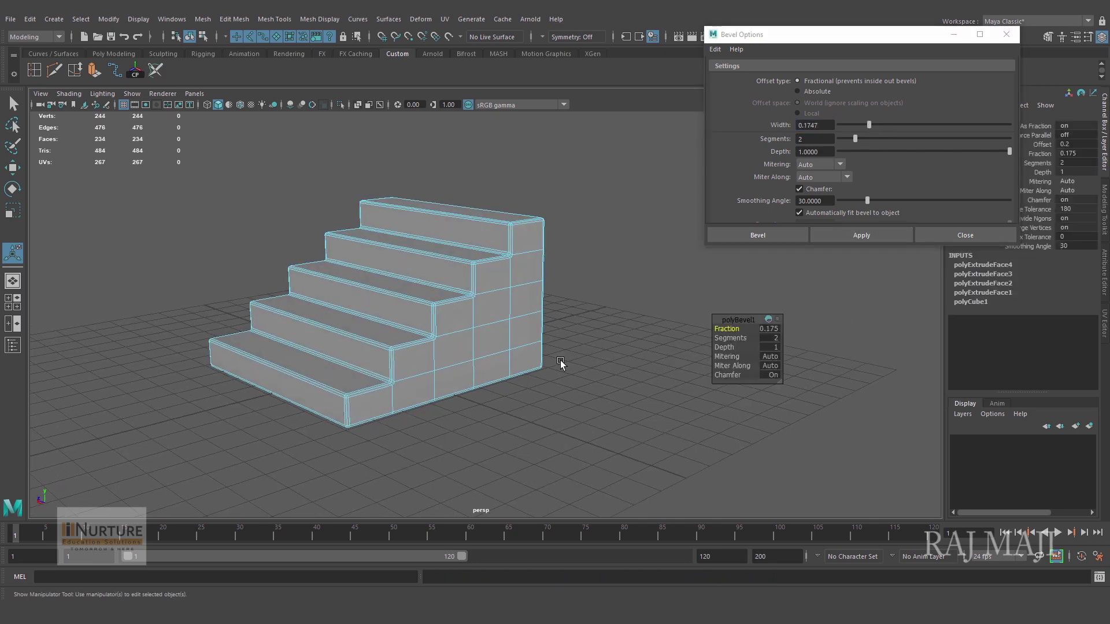
pyautogui.keyDown('alt'); pyautogui.moveTo(561, 363); pyautogui.dragTo(582, 347); pyautogui.keyUp('alt')
pyautogui.moveTo(457, 276); pyautogui.dragTo(633, 240, button='right')
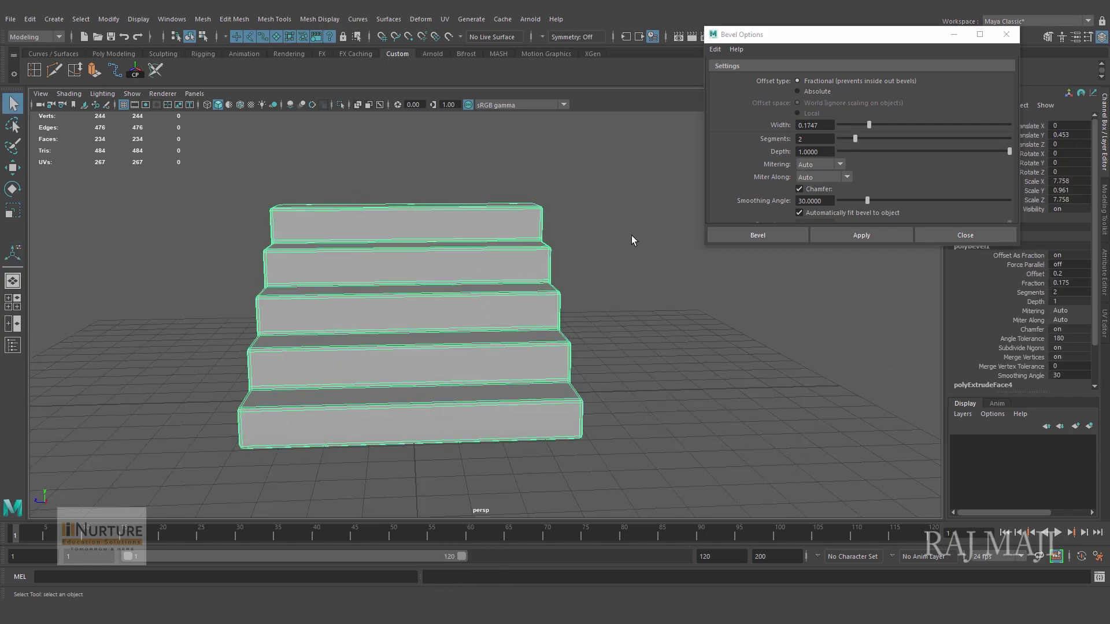
pyautogui.click(632, 240)
pyautogui.keyDown('alt'); pyautogui.moveTo(633, 243); pyautogui.dragTo(622, 396); pyautogui.keyUp('alt')
# Step: Save the scene with the staircase deselected, and close the bevel options
pyautogui.click(505, 372)
pyautogui.click(629, 381)
pyautogui.scroll(-4, 612, 384)
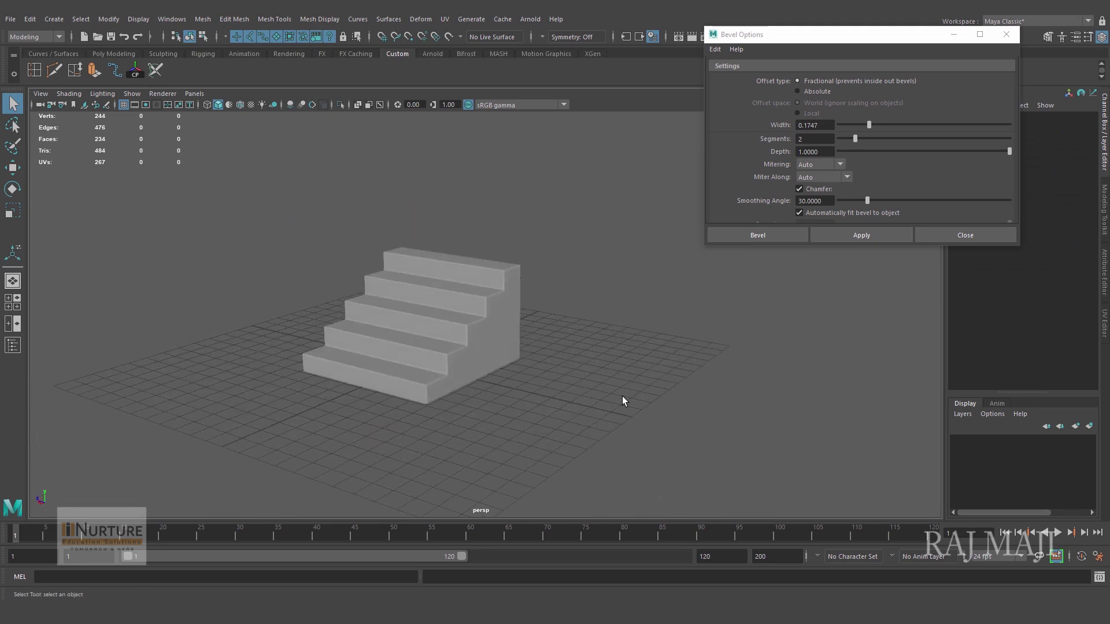
pyautogui.hotkey('ctrl', 's')
pyautogui.click(994, 232)
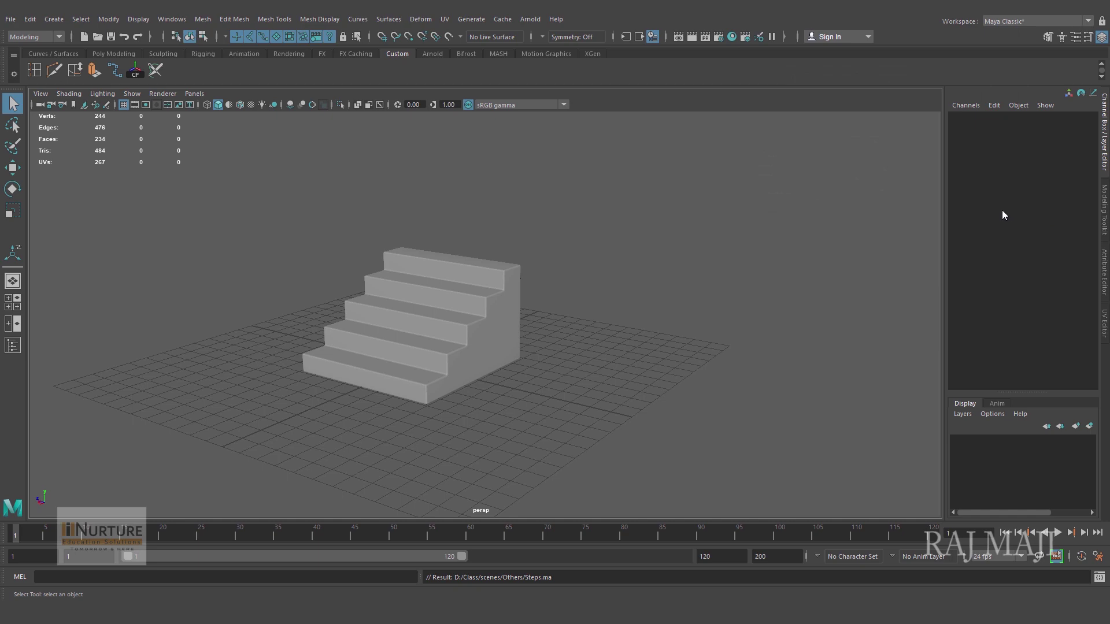
# Step: Select the bevelled staircase and open the UV Editor
pyautogui.click(531, 346)
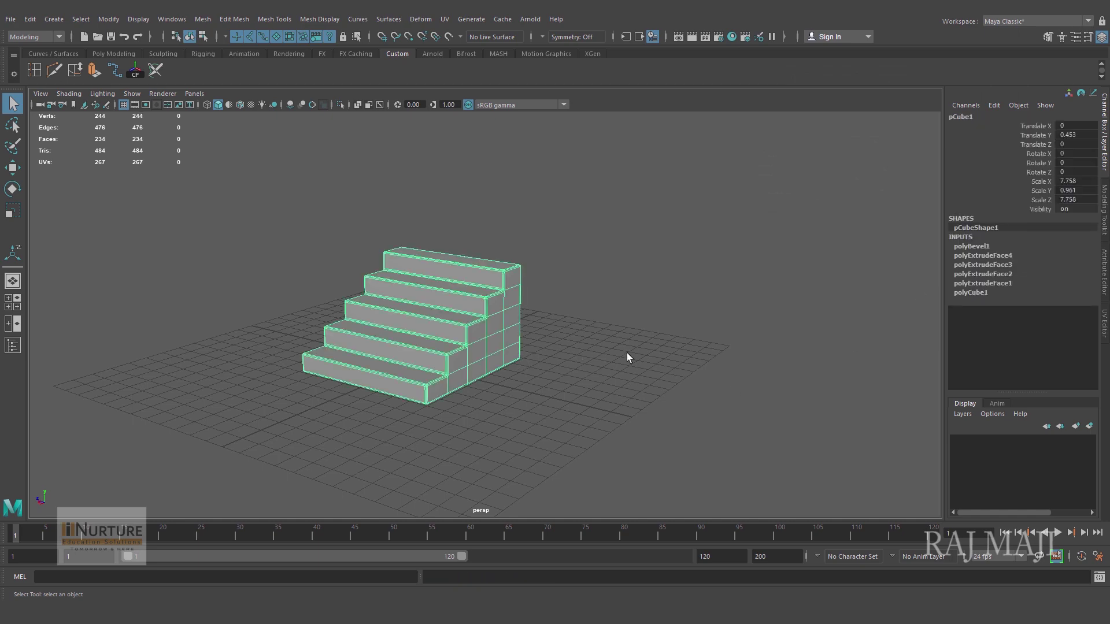
pyautogui.keyDown('alt'); pyautogui.moveTo(627, 356); pyautogui.dragTo(550, 378); pyautogui.keyUp('alt')
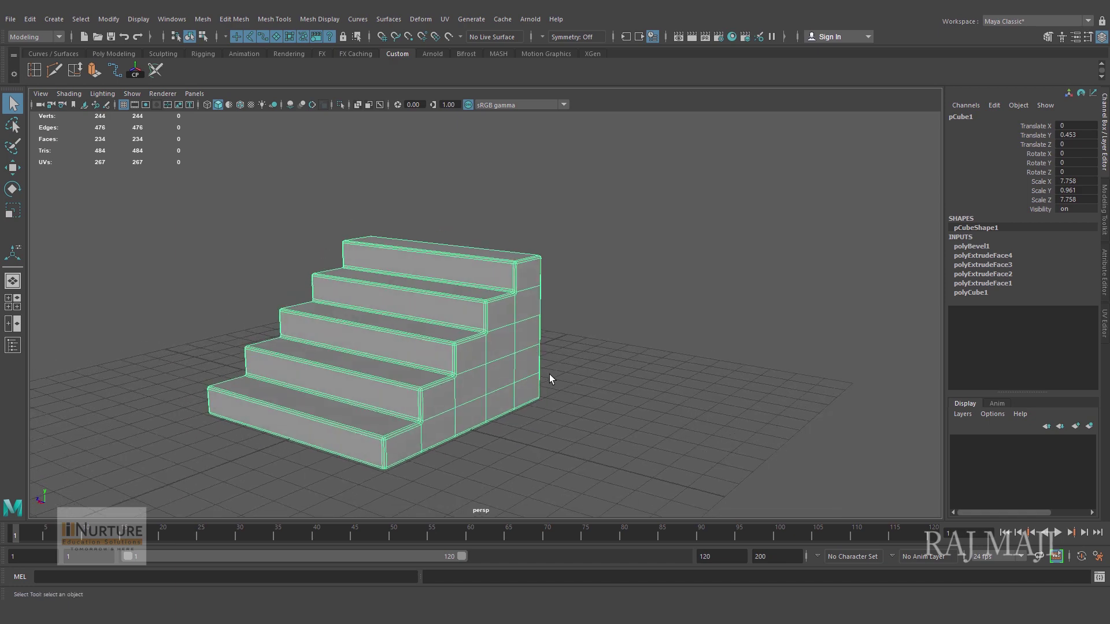
pyautogui.keyDown('alt'); pyautogui.moveTo(638, 378); pyautogui.dragTo(723, 383, button='right'); pyautogui.keyUp('alt')
pyautogui.keyDown('alt'); pyautogui.moveTo(621, 355); pyautogui.dragTo(651, 283, button='middle'); pyautogui.keyUp('alt')
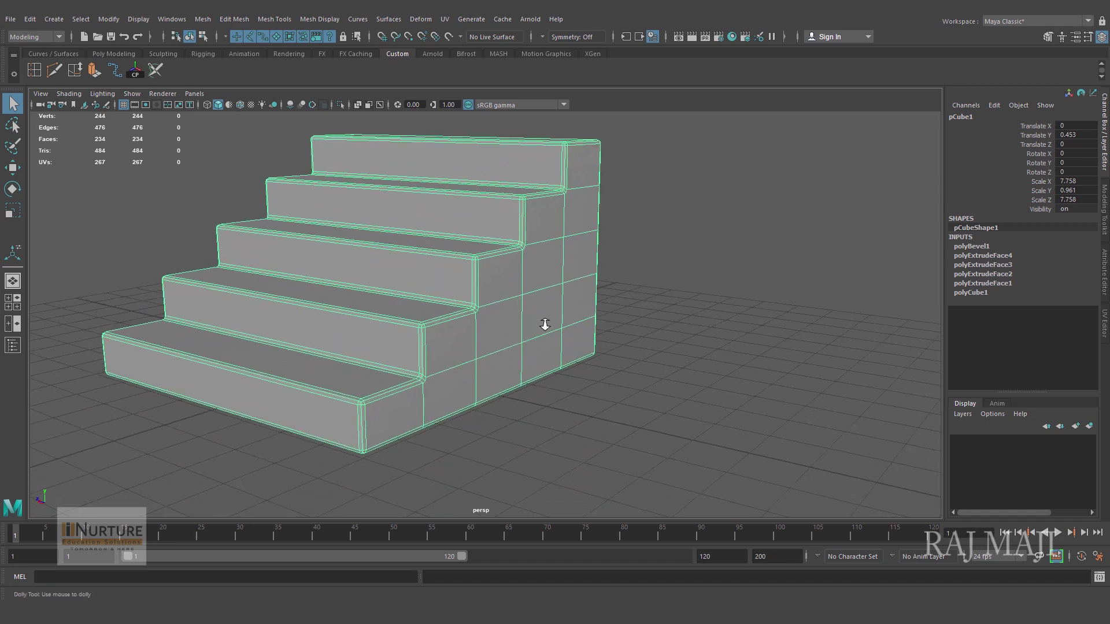
pyautogui.keyDown('alt'); pyautogui.moveTo(542, 324); pyautogui.dragTo(387, 189, button='right'); pyautogui.keyUp('alt')
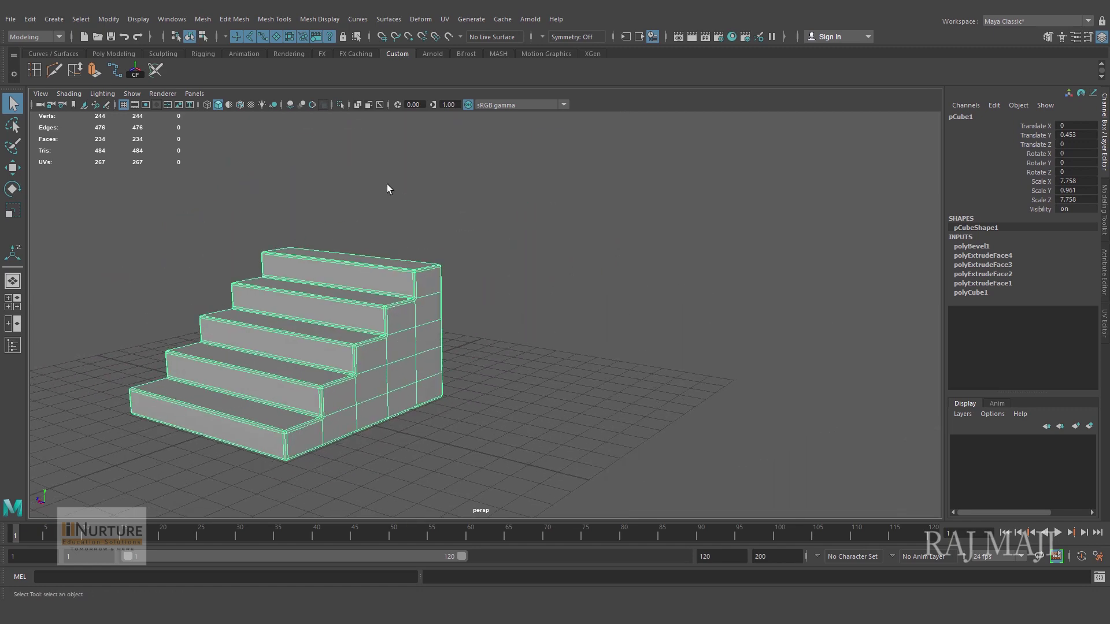
pyautogui.click(445, 19)
pyautogui.click(477, 44)
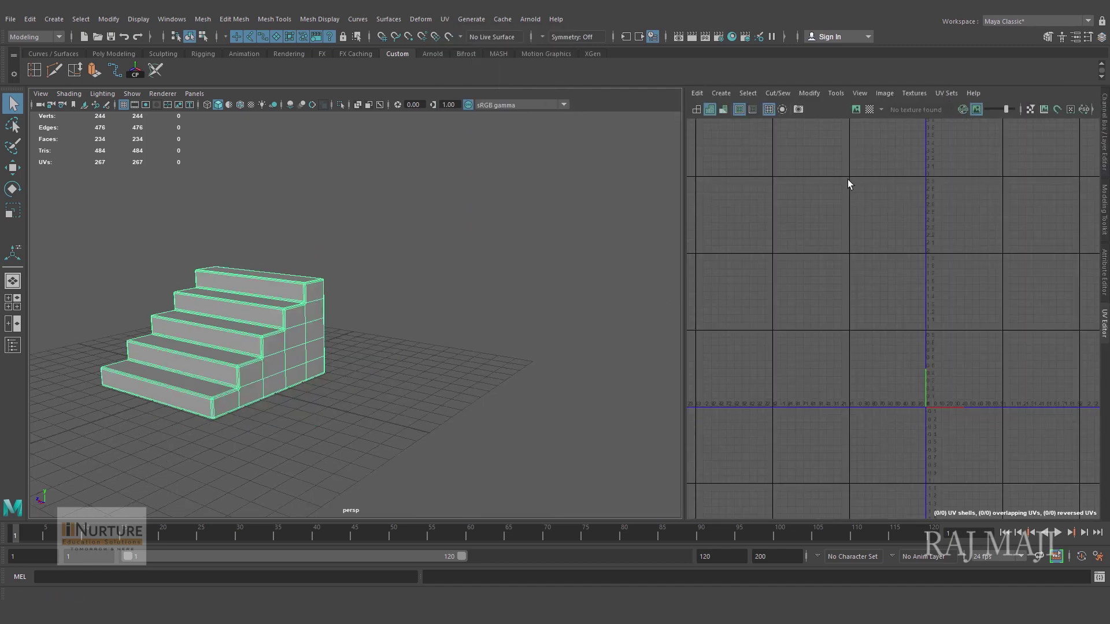
# Step: Show the UV Toolkit docked beside the UV Editor, and enlarge the perspective view next to them
pyautogui.click(837, 94)
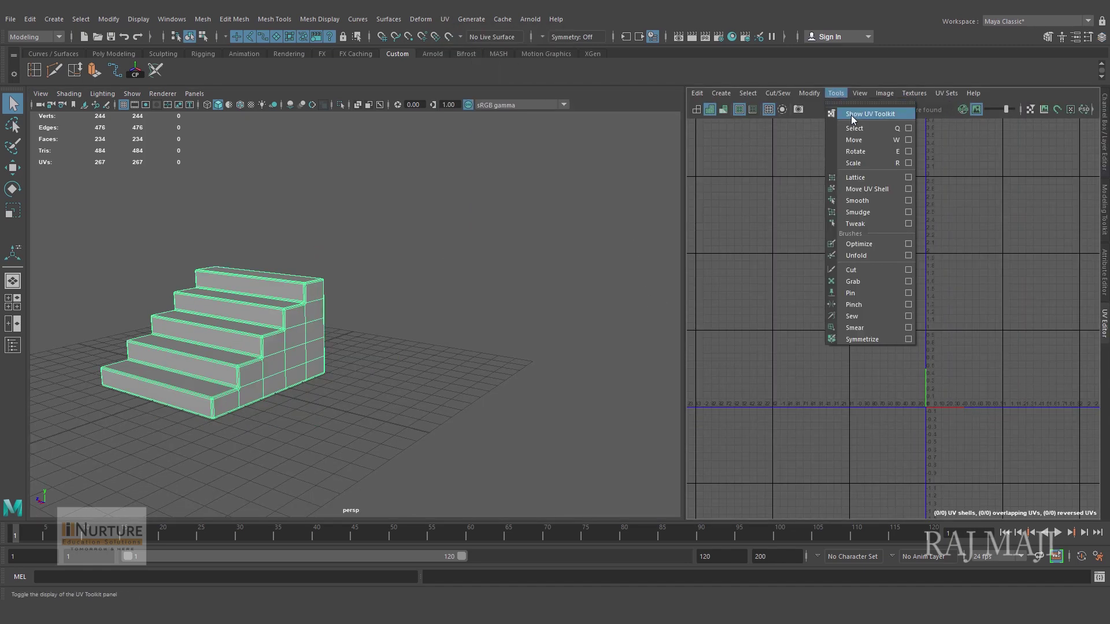
pyautogui.click(853, 115)
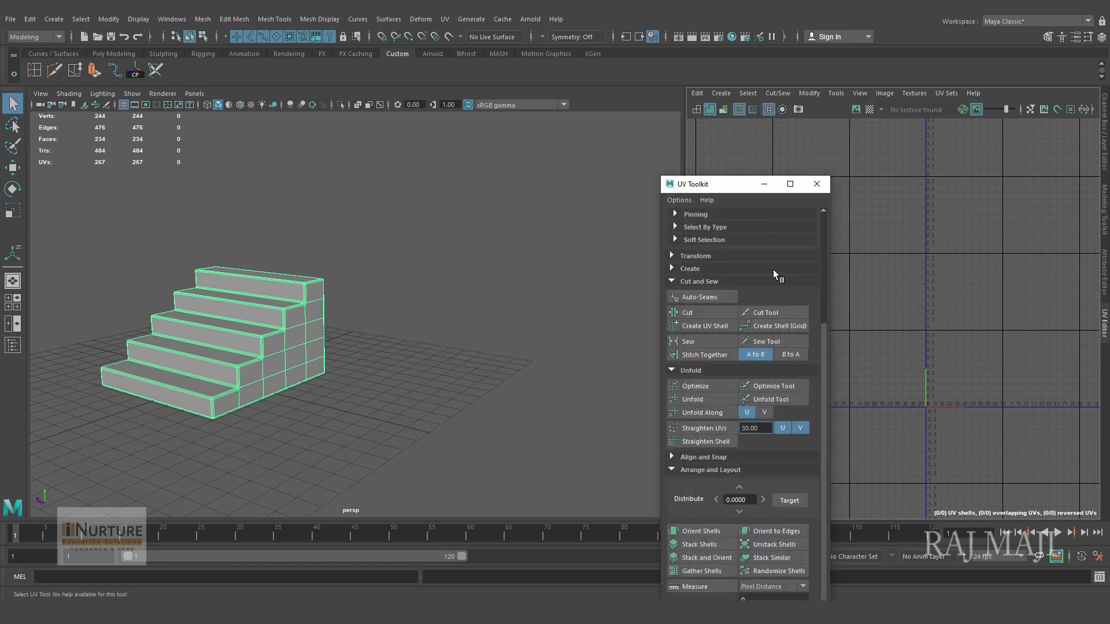
pyautogui.moveTo(724, 193); pyautogui.dragTo(1107, 315)
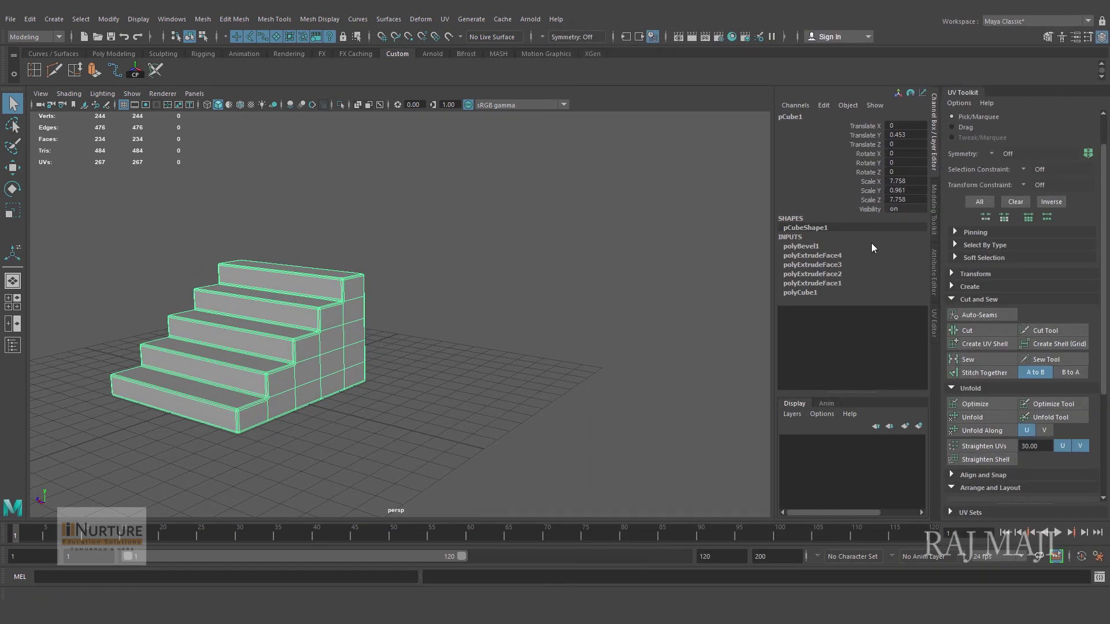
pyautogui.click(934, 319)
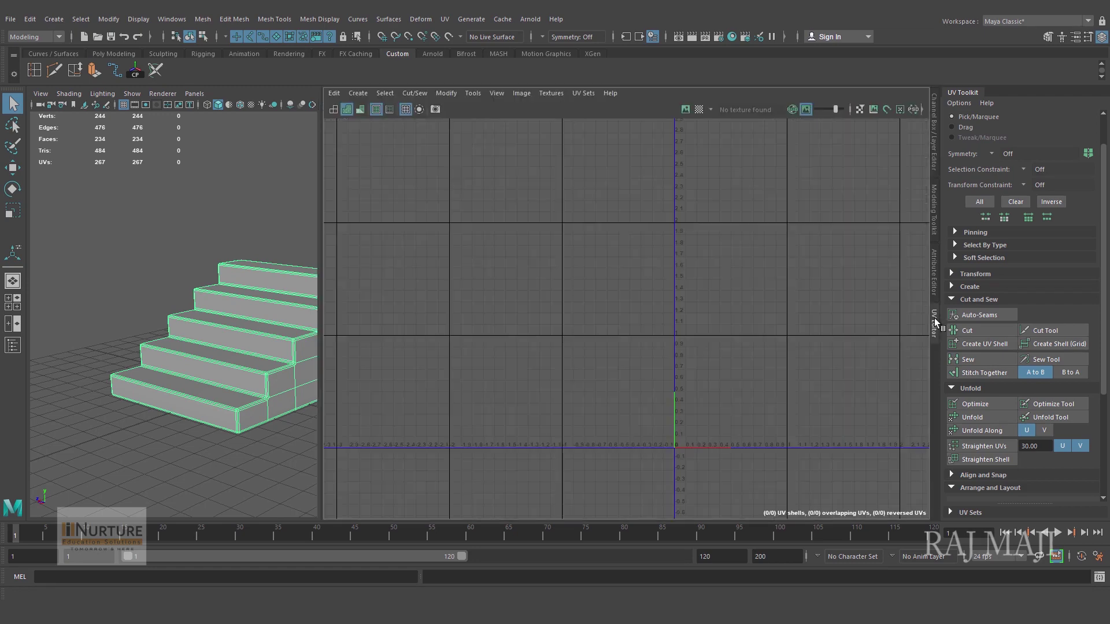
pyautogui.moveTo(332, 262); pyautogui.dragTo(556, 262)
# Step: Create a planar UV projection for the whole staircase
pyautogui.keyDown('alt'); pyautogui.moveTo(756, 303); pyautogui.dragTo(652, 303, button='middle'); pyautogui.keyUp('alt')
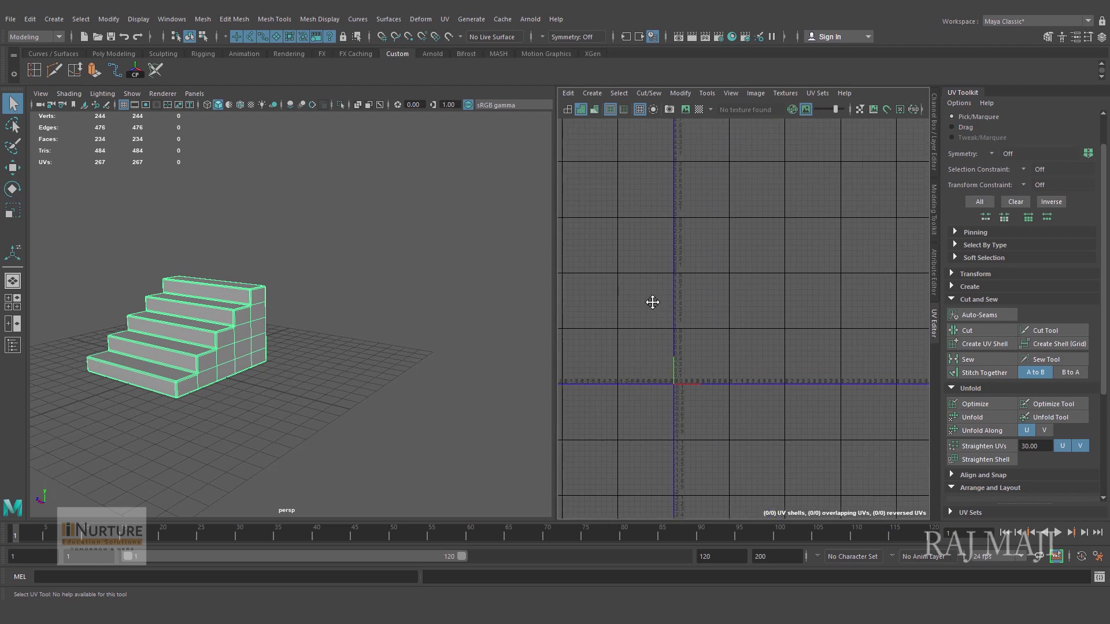
pyautogui.keyDown('alt'); pyautogui.moveTo(656, 307); pyautogui.dragTo(802, 348, button='right'); pyautogui.keyUp('alt')
pyautogui.keyDown('alt'); pyautogui.moveTo(766, 341); pyautogui.dragTo(731, 269, button='middle'); pyautogui.keyUp('alt')
pyautogui.keyDown('alt'); pyautogui.moveTo(731, 269); pyautogui.dragTo(890, 341, button='right'); pyautogui.keyUp('alt')
pyautogui.keyDown('alt'); pyautogui.moveTo(806, 334); pyautogui.dragTo(780, 315, button='middle'); pyautogui.keyUp('alt')
pyautogui.scroll(8, 384, 298)
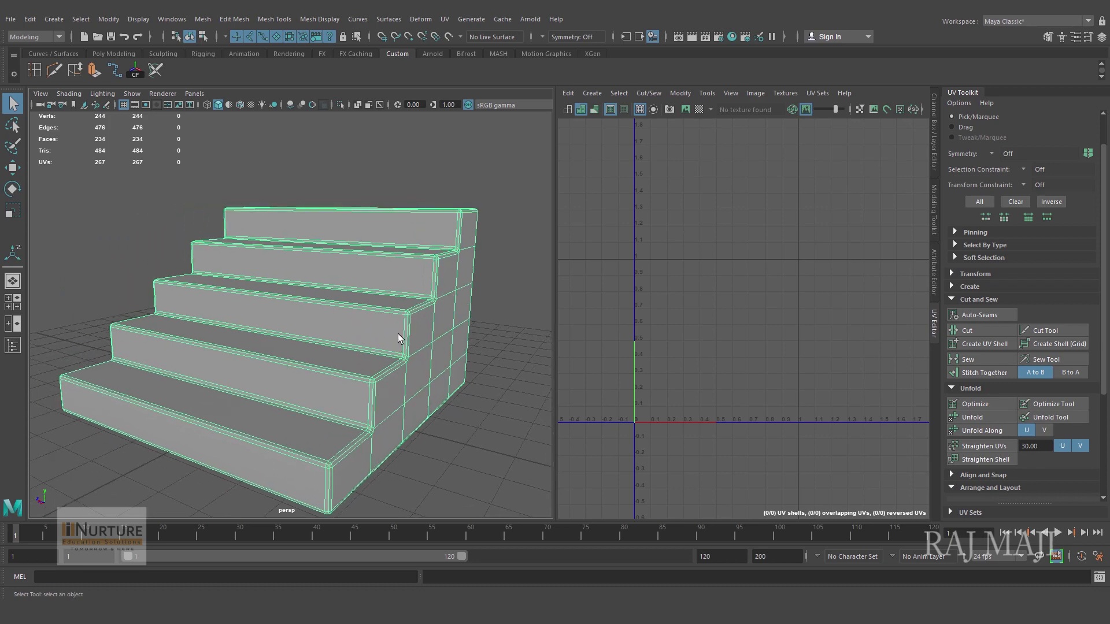
pyautogui.click(592, 93)
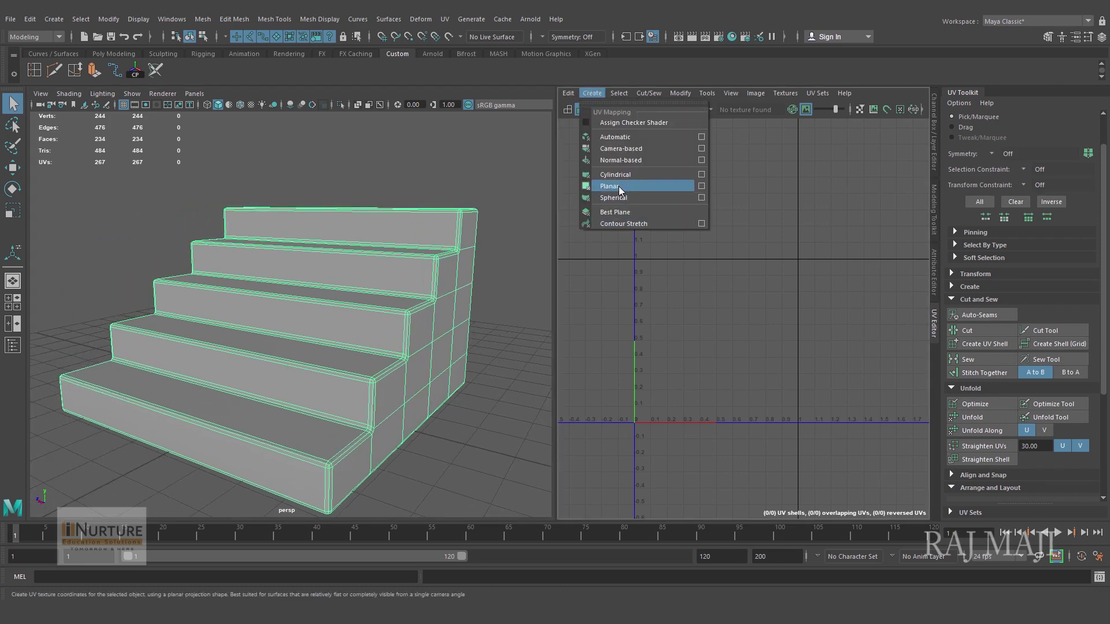
pyautogui.click(619, 187)
pyautogui.scroll(-6, 476, 365)
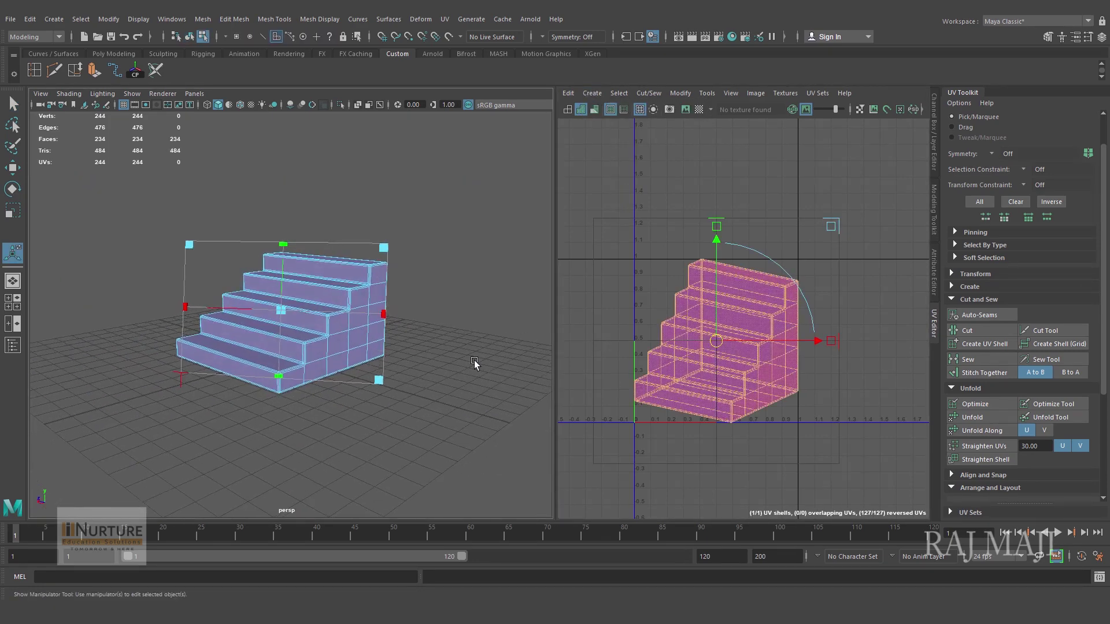
pyautogui.click(474, 417)
# Step: Select the staircase's entire UV shell and shift it slightly within the UV Editor
pyautogui.moveTo(358, 315); pyautogui.dragTo(338, 312, button='right')
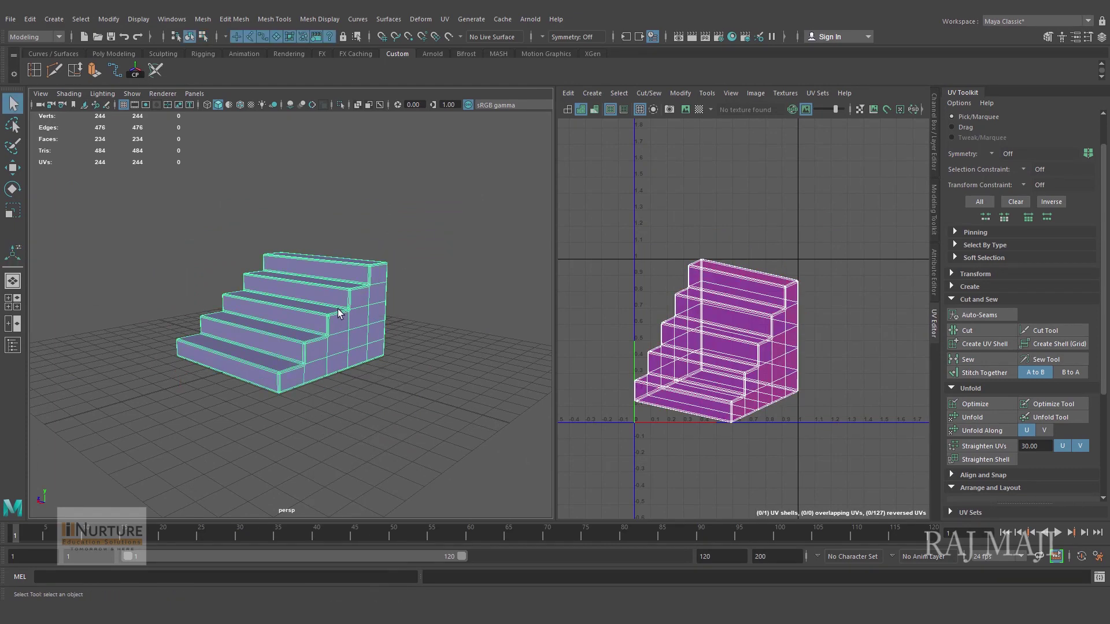
pyautogui.moveTo(744, 359); pyautogui.dragTo(743, 333, button='right')
pyautogui.click(742, 332)
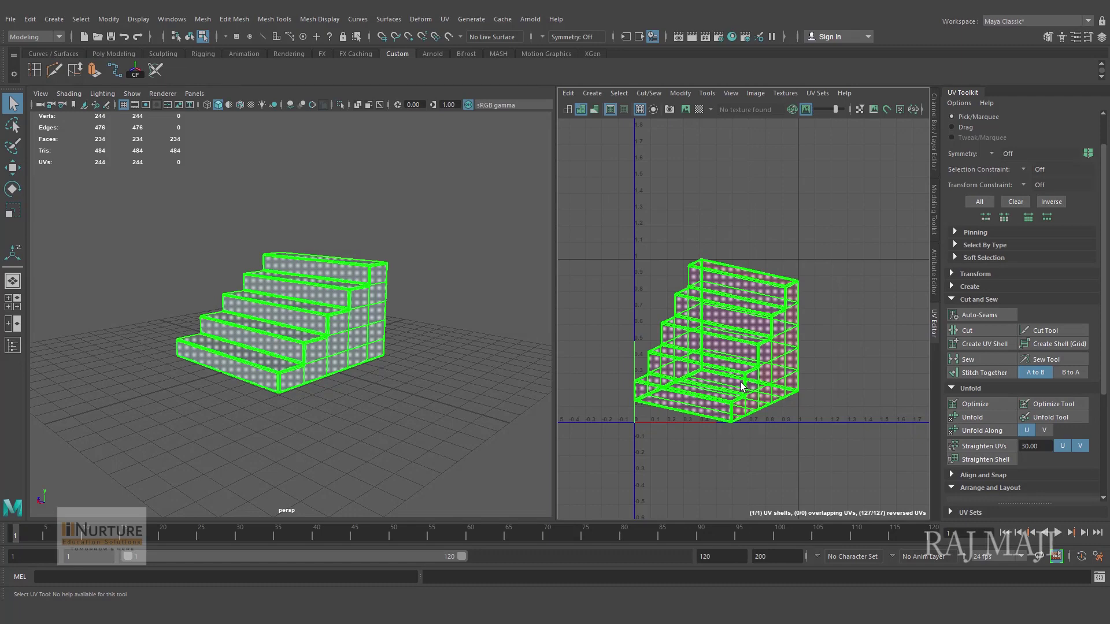
pyautogui.press('w')
pyautogui.moveTo(760, 341); pyautogui.dragTo(729, 348, button='middle')
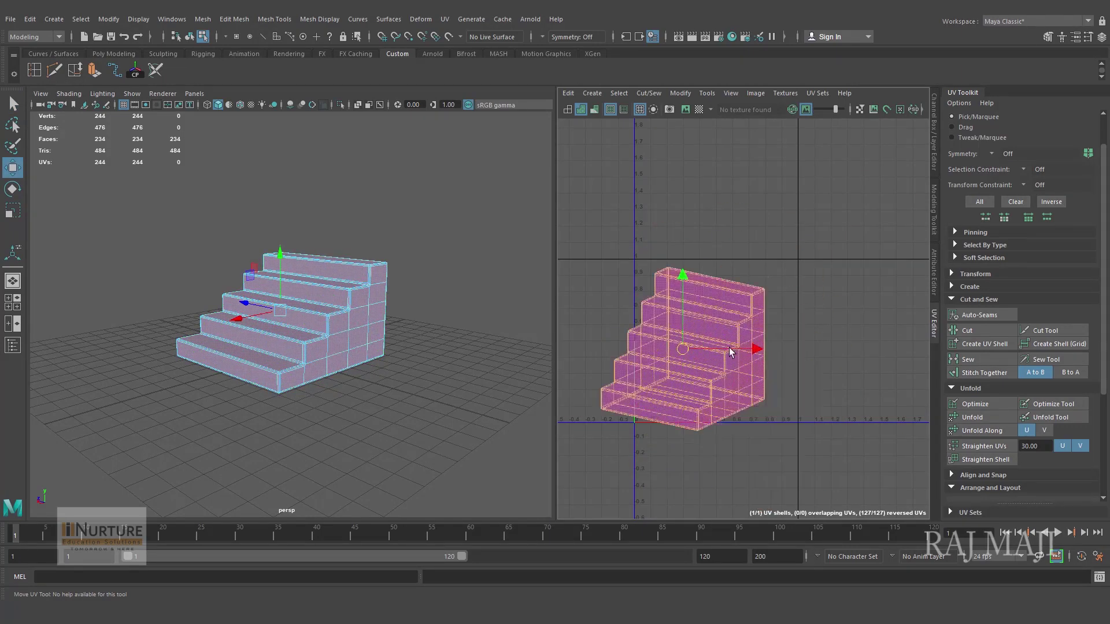
pyautogui.moveTo(731, 352)
pyautogui.mouseDown()
pyautogui.moveTo(752, 333)
pyautogui.moveTo(716, 340)
pyautogui.mouseUp()
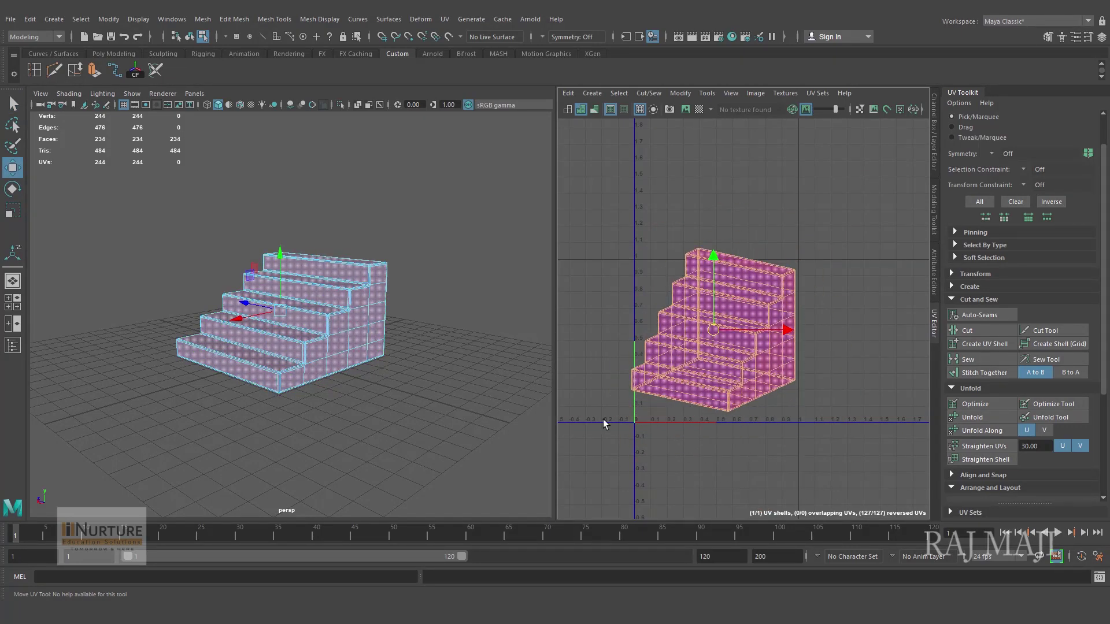
# Step: In edge mode, select the middle bevel edges around the lower steps on one stepped side of the staircase
pyautogui.click(428, 408)
pyautogui.scroll(10, 409, 341)
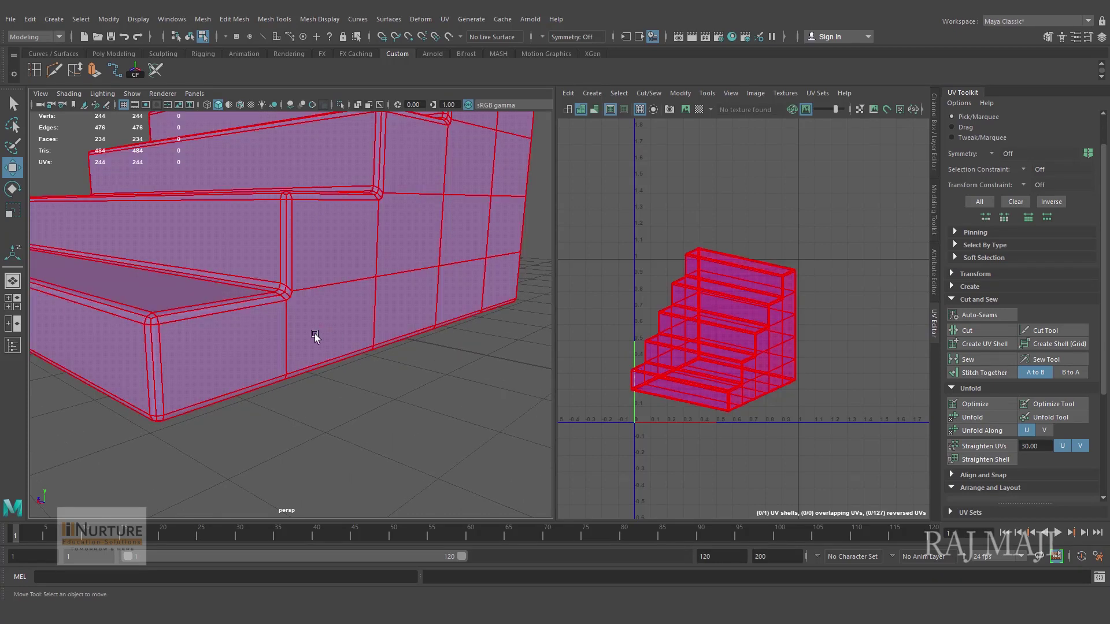
pyautogui.moveTo(207, 332); pyautogui.dragTo(205, 268, button='right')
pyautogui.click(160, 340)
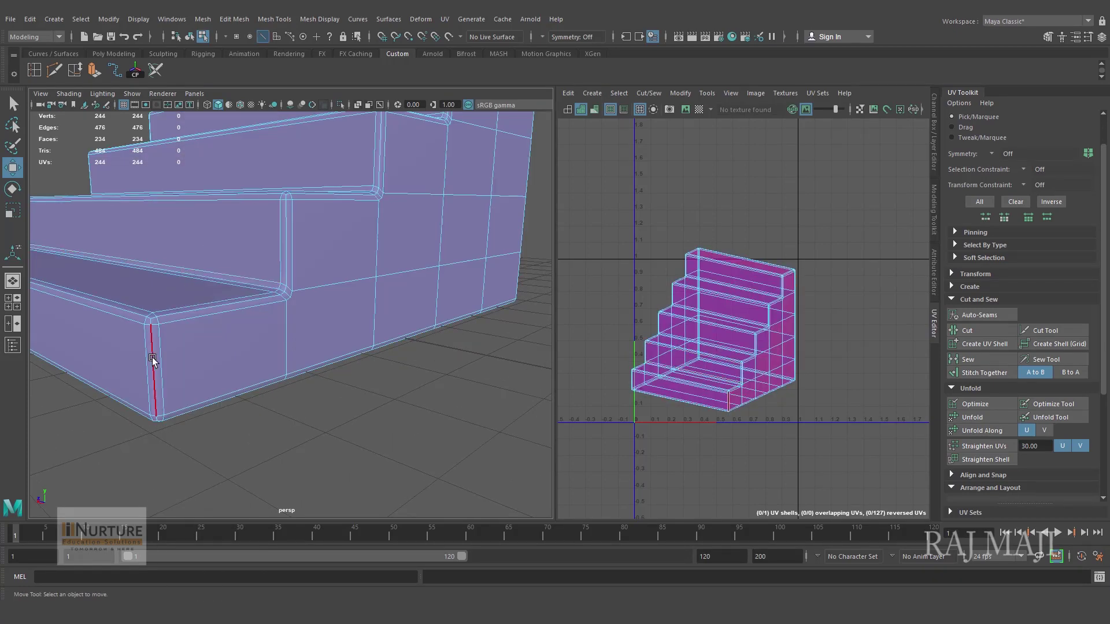
pyautogui.keyDown('shift'); pyautogui.doubleClick(184, 312); pyautogui.keyUp('shift')
pyautogui.keyDown('shift'); pyautogui.click(310, 195); pyautogui.keyUp('shift')
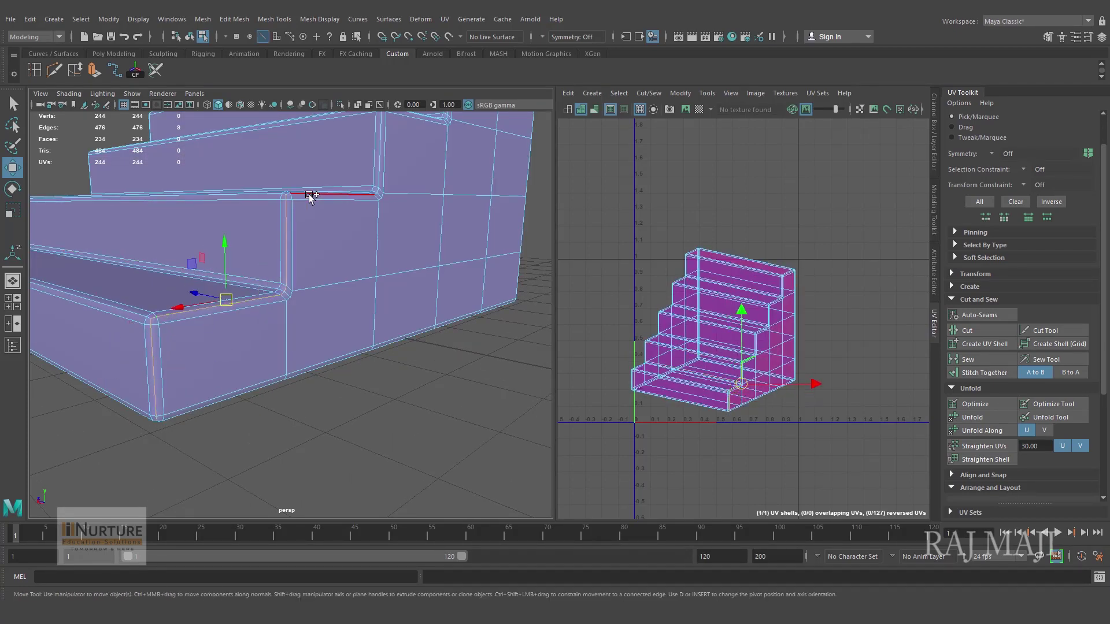
pyautogui.keyDown('shift'); pyautogui.doubleClick(379, 165); pyautogui.keyUp('shift')
# Step: Add the middle bevel edges of the upper treads and risers on the same side to the selection
pyautogui.keyDown('alt'); pyautogui.moveTo(446, 230); pyautogui.dragTo(394, 350, button='middle'); pyautogui.keyUp('alt')
pyautogui.keyDown('shift'); pyautogui.doubleClick(296, 349); pyautogui.keyUp('shift')
pyautogui.keyDown('shift'); pyautogui.doubleClick(359, 301); pyautogui.keyUp('shift')
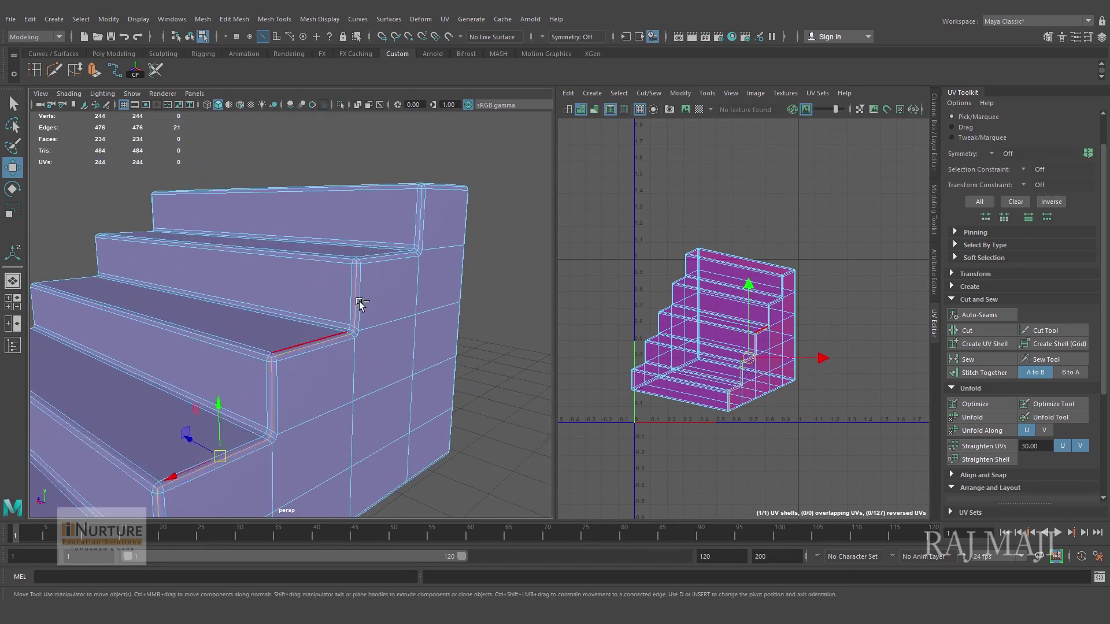
pyautogui.keyDown('shift'); pyautogui.doubleClick(382, 259); pyautogui.keyUp('shift')
pyautogui.keyDown('shift'); pyautogui.doubleClick(424, 225); pyautogui.keyUp('shift')
# Step: Add the bevel edges along the back of the staircase to the selection
pyautogui.keyDown('alt'); pyautogui.moveTo(471, 213); pyautogui.dragTo(300, 307); pyautogui.keyUp('alt')
pyautogui.keyDown('shift'); pyautogui.click(397, 273); pyautogui.keyUp('shift')
pyautogui.keyDown('shift'); pyautogui.click(279, 265); pyautogui.keyUp('shift')
pyautogui.keyDown('shift'); pyautogui.doubleClick(278, 266); pyautogui.keyUp('shift')
# Step: Add the middle bevel edges around the lower steps on the opposite stepped side to the selection
pyautogui.keyDown('alt'); pyautogui.moveTo(312, 393); pyautogui.dragTo(383, 330); pyautogui.keyUp('alt')
pyautogui.keyDown('shift'); pyautogui.click(337, 376); pyautogui.keyUp('shift')
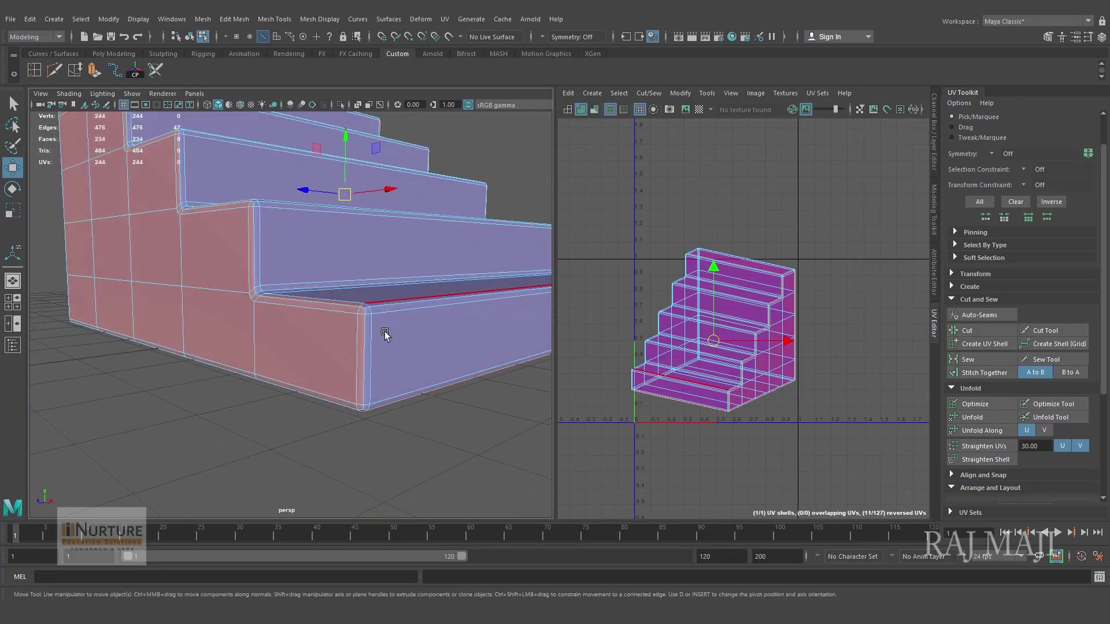
pyautogui.keyDown('shift'); pyautogui.click(349, 304); pyautogui.keyUp('shift')
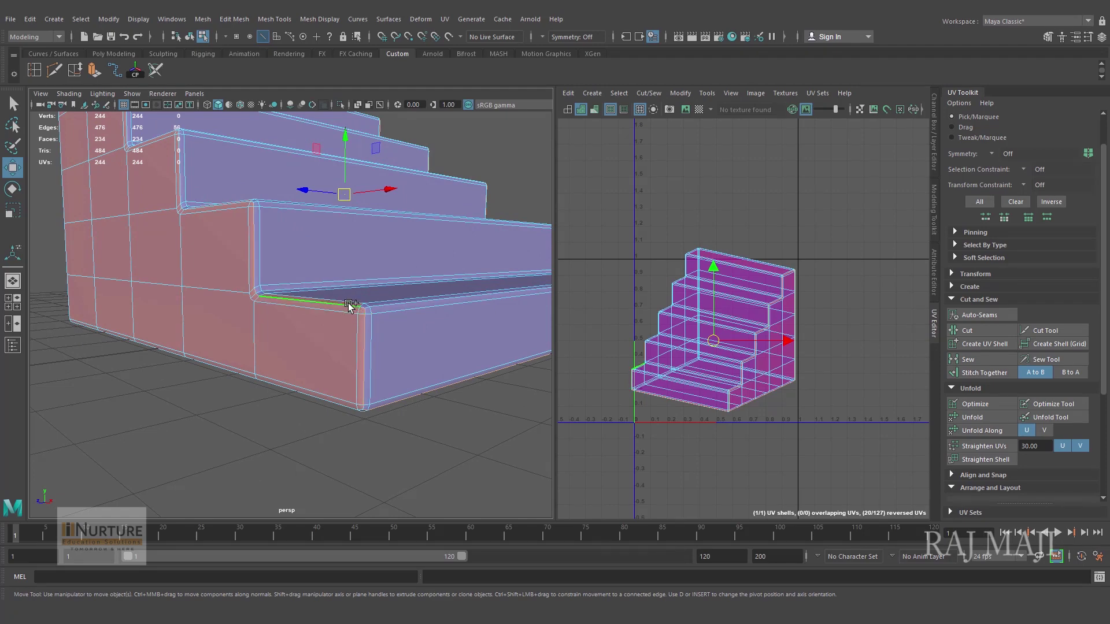
pyautogui.keyDown('alt'); pyautogui.moveTo(297, 231); pyautogui.dragTo(322, 322); pyautogui.keyUp('alt')
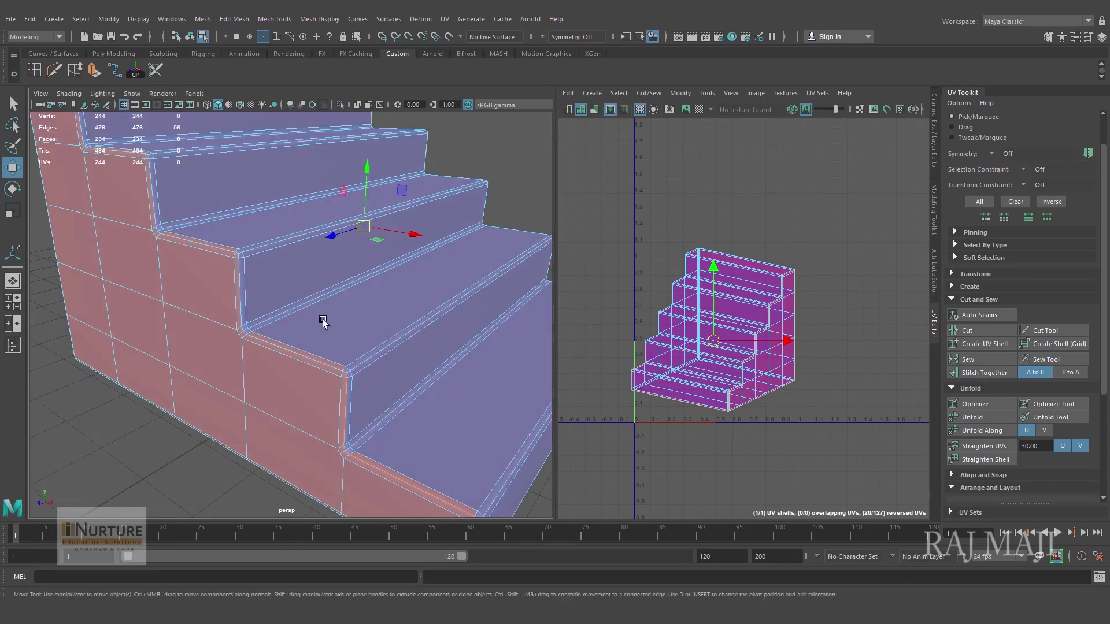
pyautogui.keyDown('shift'); pyautogui.click(311, 356); pyautogui.keyUp('shift')
# Step: Add the middle bevel edges around the upper treads on the opposite stepped side to the selection
pyautogui.keyDown('alt'); pyautogui.moveTo(282, 247); pyautogui.dragTo(358, 324, button='middle'); pyautogui.keyUp('alt')
pyautogui.keyDown('shift'); pyautogui.doubleClick(270, 287); pyautogui.keyUp('shift')
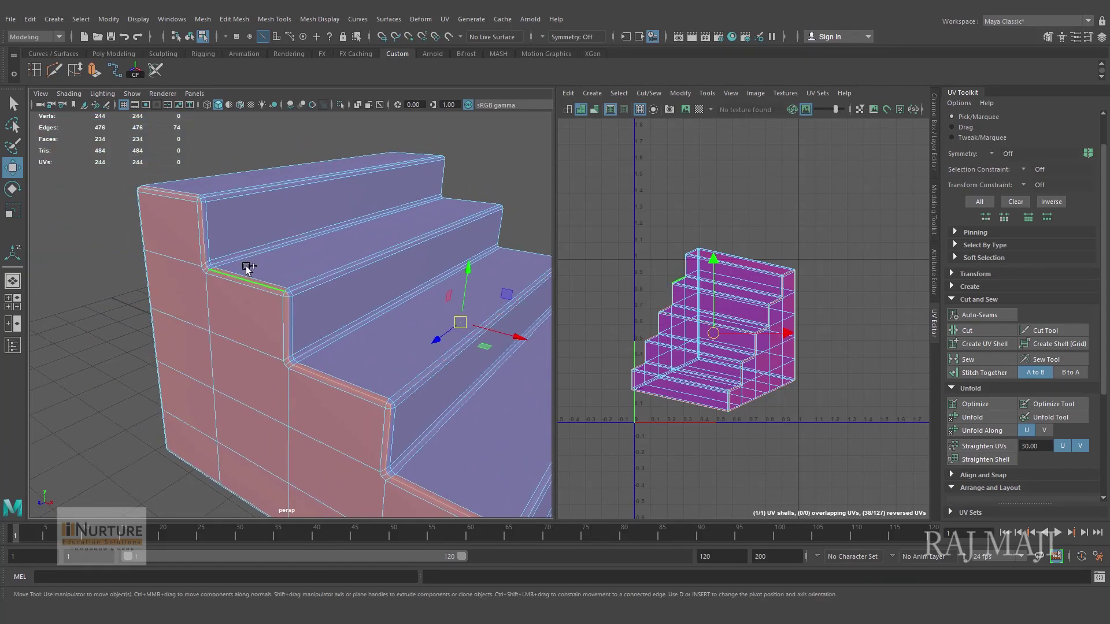
pyautogui.keyDown('shift'); pyautogui.doubleClick(186, 196); pyautogui.keyUp('shift')
# Step: Add the vertical middle bevel edges at the back corner of that side, including the top corner, to the selection
pyautogui.keyDown('alt'); pyautogui.moveTo(213, 257); pyautogui.dragTo(324, 276); pyautogui.keyUp('alt')
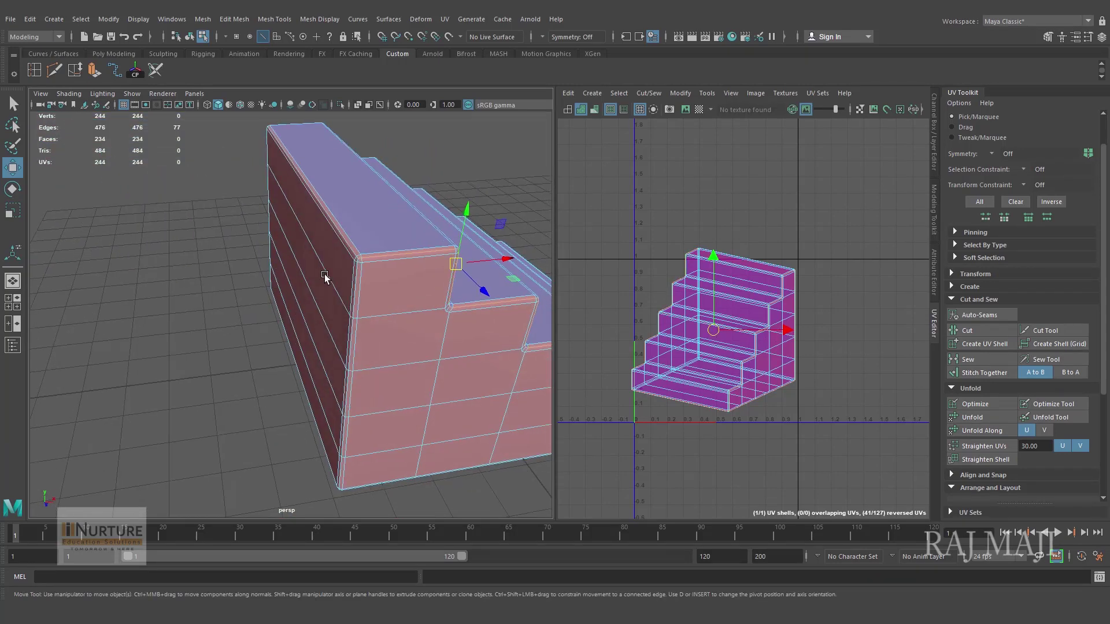
pyautogui.keyDown('shift'); pyautogui.click(356, 286); pyautogui.keyUp('shift')
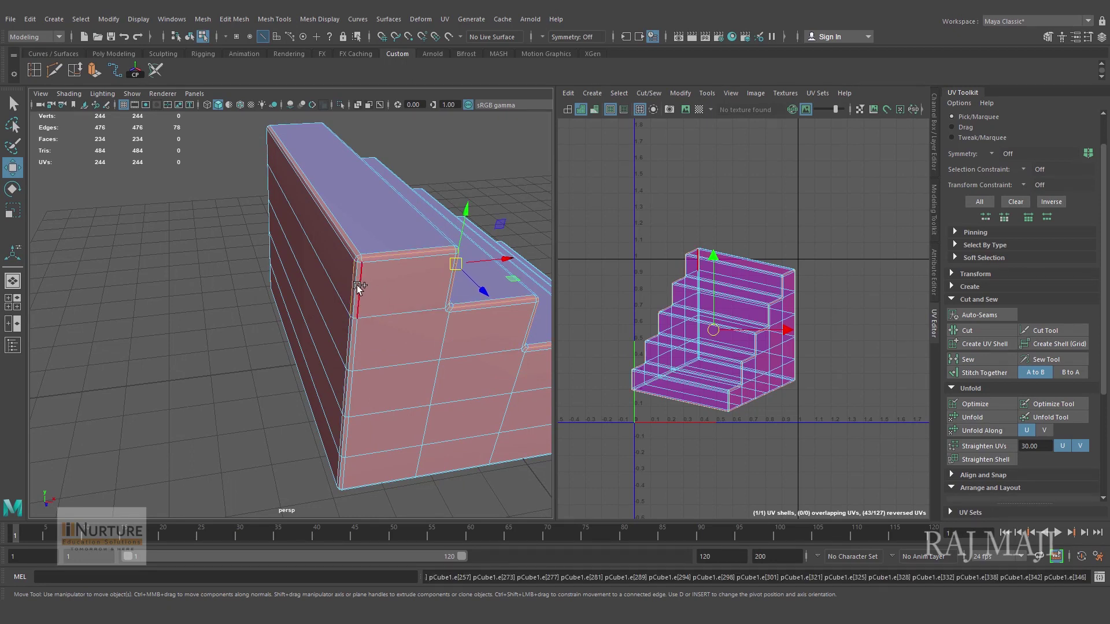
pyautogui.hotkey('ctrl', 'z')
pyautogui.keyDown('shift'); pyautogui.doubleClick(355, 285); pyautogui.keyUp('shift')
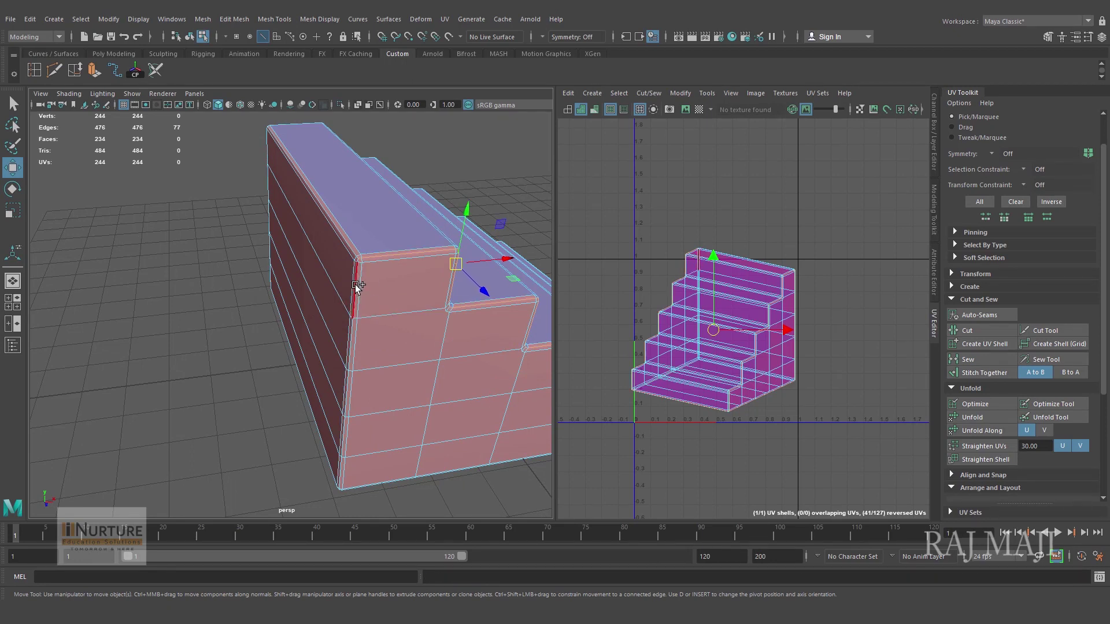
pyautogui.keyDown('shift'); pyautogui.doubleClick(352, 245); pyautogui.keyUp('shift')
# Step: Add the middle bevel edges along the bottom of that side to the selection and check the underside
pyautogui.keyDown('alt'); pyautogui.moveTo(469, 355); pyautogui.dragTo(422, 292); pyautogui.keyUp('alt')
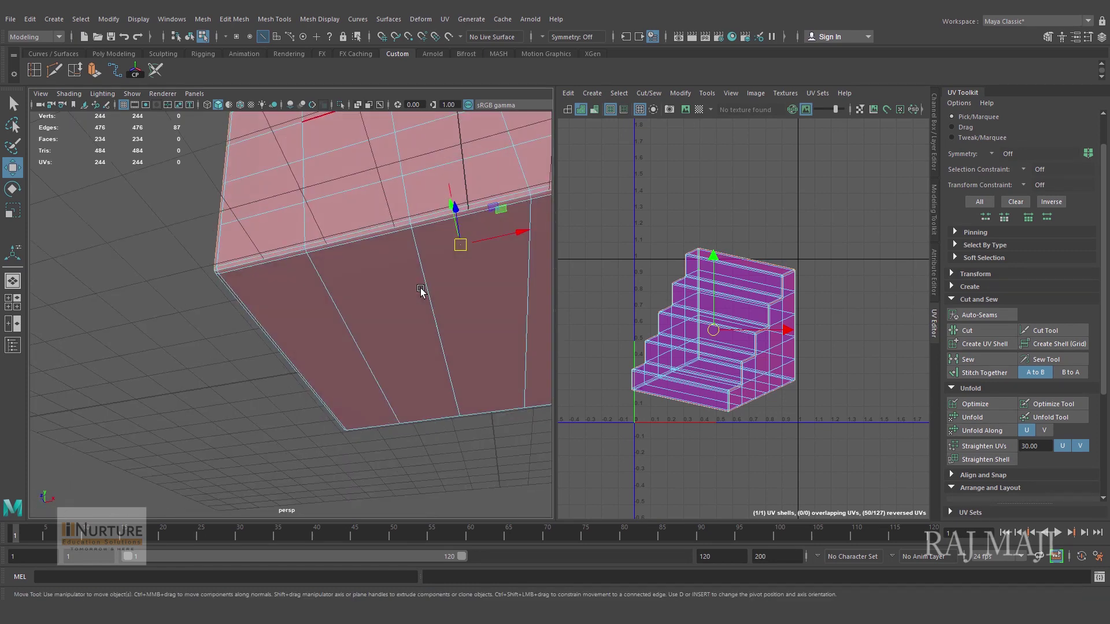
pyautogui.keyDown('shift'); pyautogui.doubleClick(320, 244); pyautogui.keyUp('shift')
pyautogui.keyDown('alt'); pyautogui.moveTo(390, 282); pyautogui.dragTo(355, 306); pyautogui.keyUp('alt')
pyautogui.keyDown('alt'); pyautogui.moveTo(354, 305); pyautogui.dragTo(357, 313, button='right'); pyautogui.keyUp('alt')
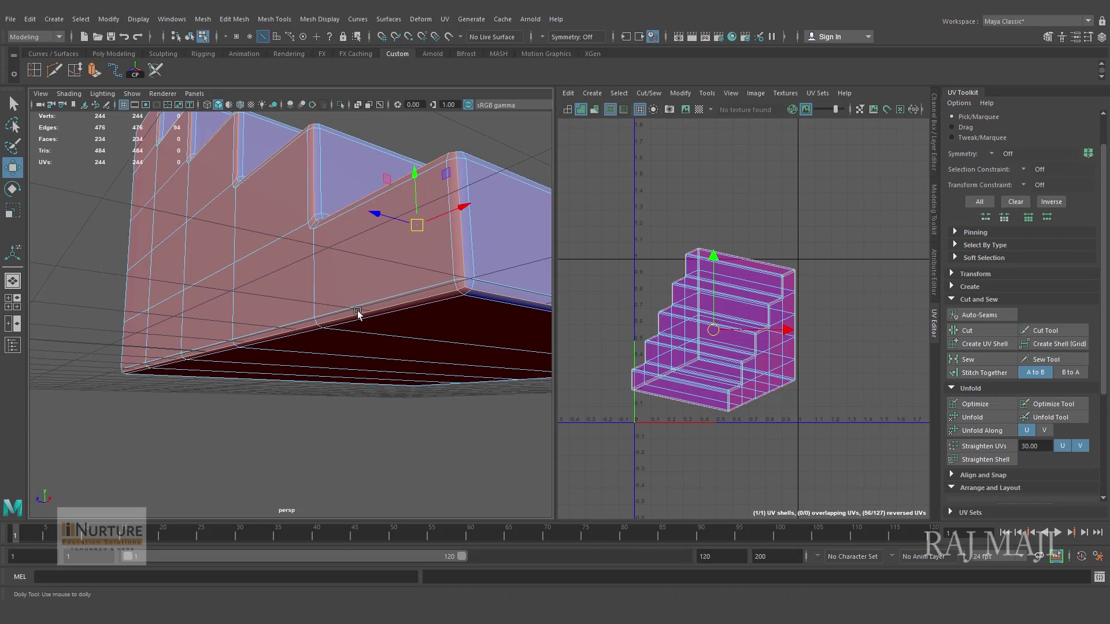
pyautogui.keyDown('alt'); pyautogui.moveTo(357, 312); pyautogui.dragTo(264, 376); pyautogui.keyUp('alt')
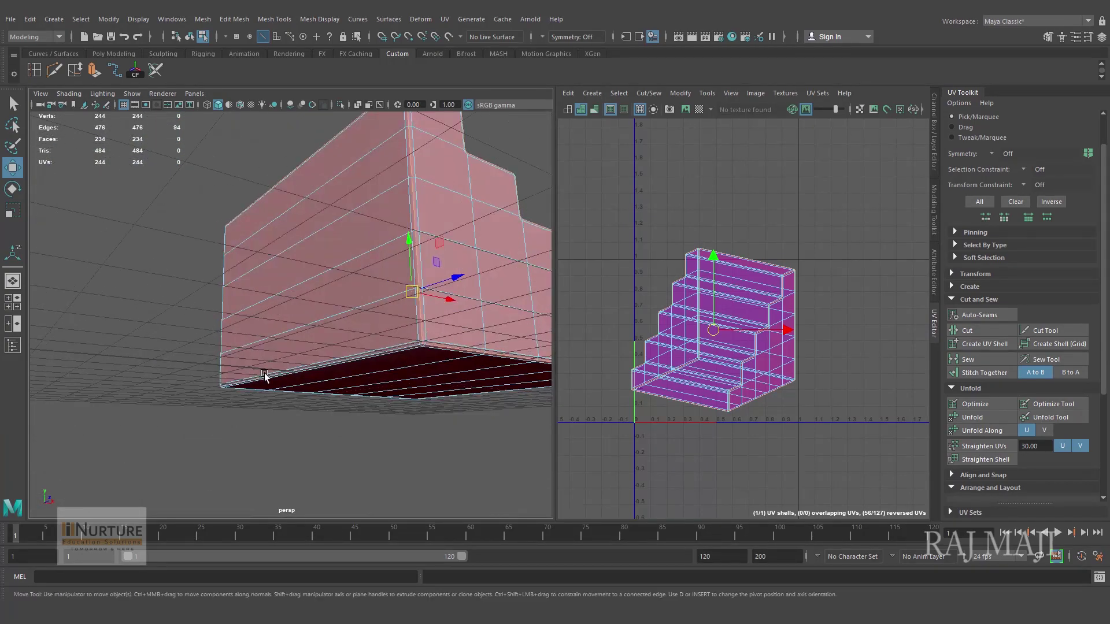
# Step: Cut the staircase's UVs along the selected seam edges and clear the selection
pyautogui.keyDown('alt'); pyautogui.moveTo(437, 350); pyautogui.dragTo(425, 405); pyautogui.keyUp('alt')
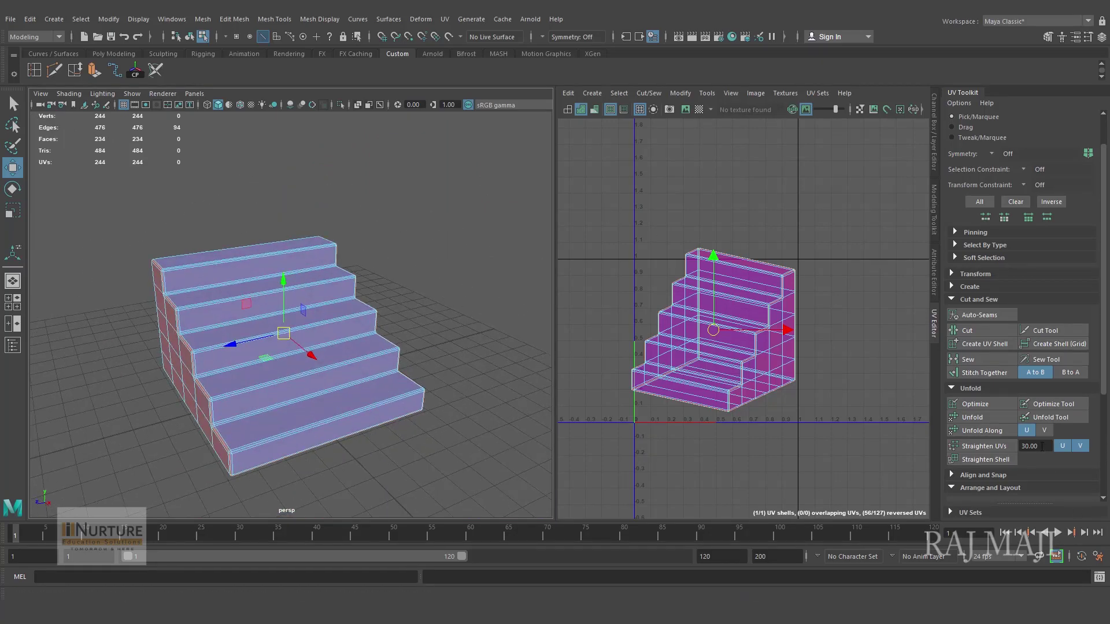
pyautogui.click(984, 331)
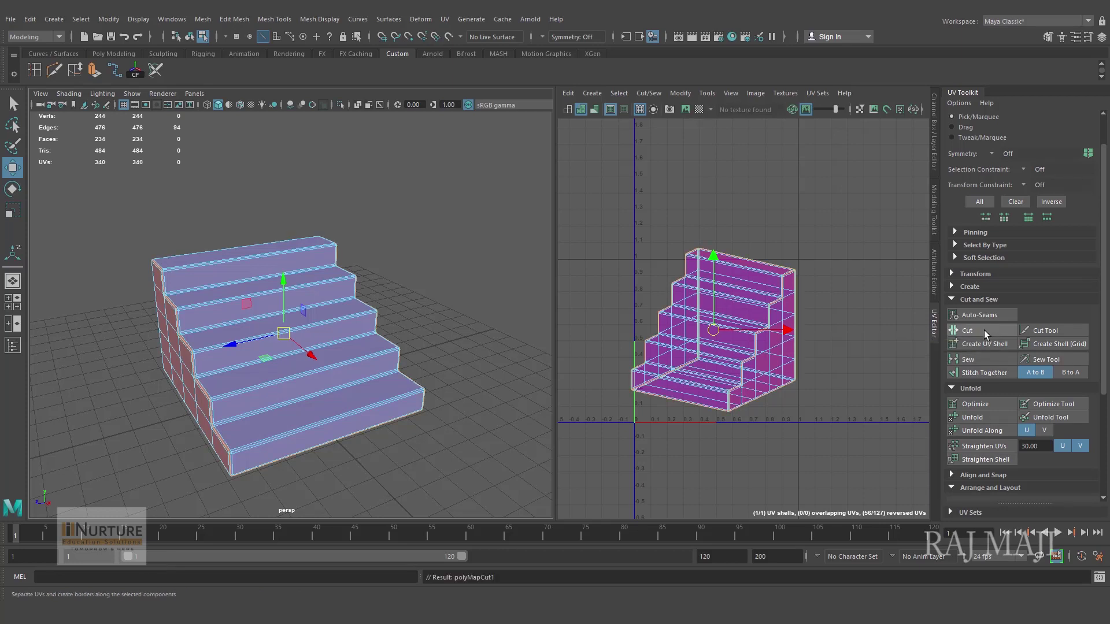
pyautogui.click(859, 426)
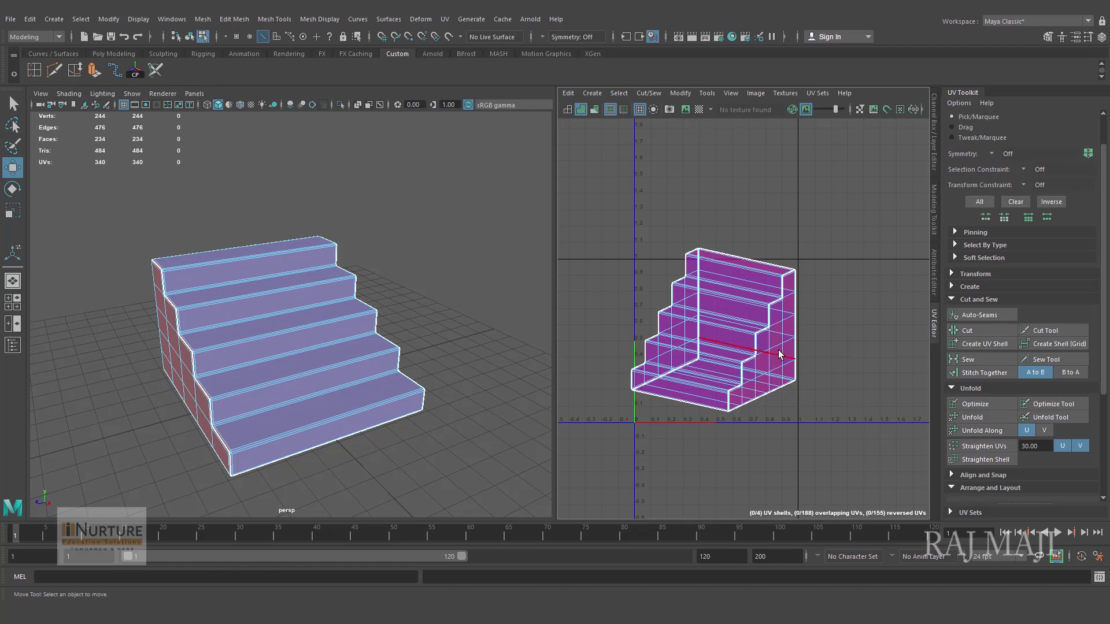
# Step: Switch to UV shell selection and move the stepped side shell on the right away from the layout
pyautogui.rightClick(791, 341)
pyautogui.moveTo(789, 339); pyautogui.dragTo(741, 321, button='right')
pyautogui.click(792, 359)
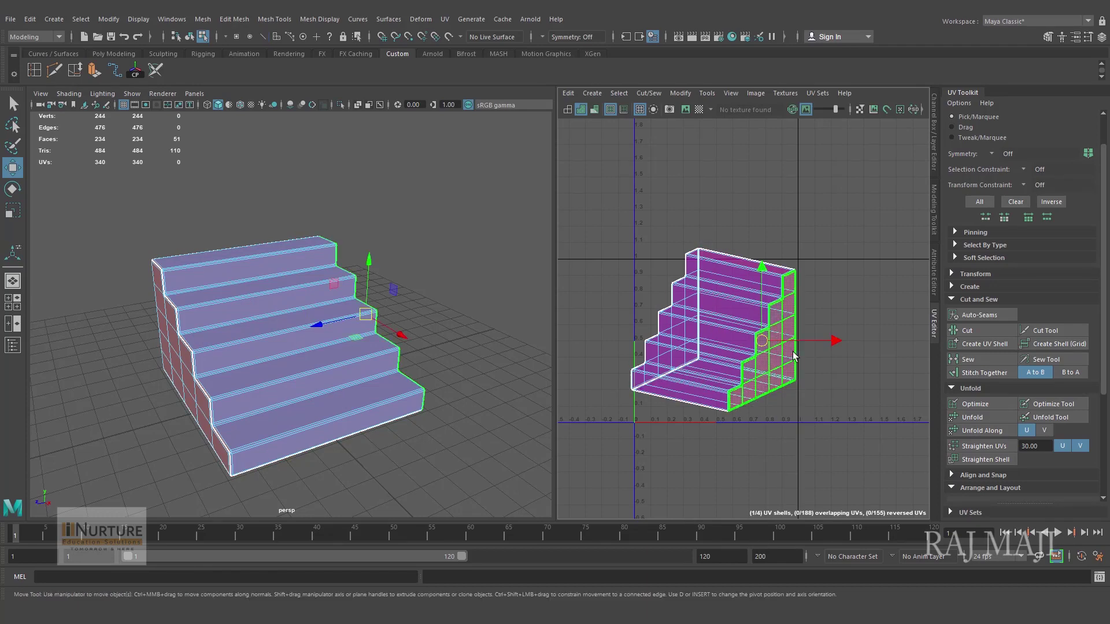
pyautogui.scroll(-2, 818, 366)
pyautogui.moveTo(783, 351); pyautogui.dragTo(920, 398)
# Step: Move the tread-and-riser shell, the back-and-bottom shell and the remaining side shell apart from one another
pyautogui.click(788, 332)
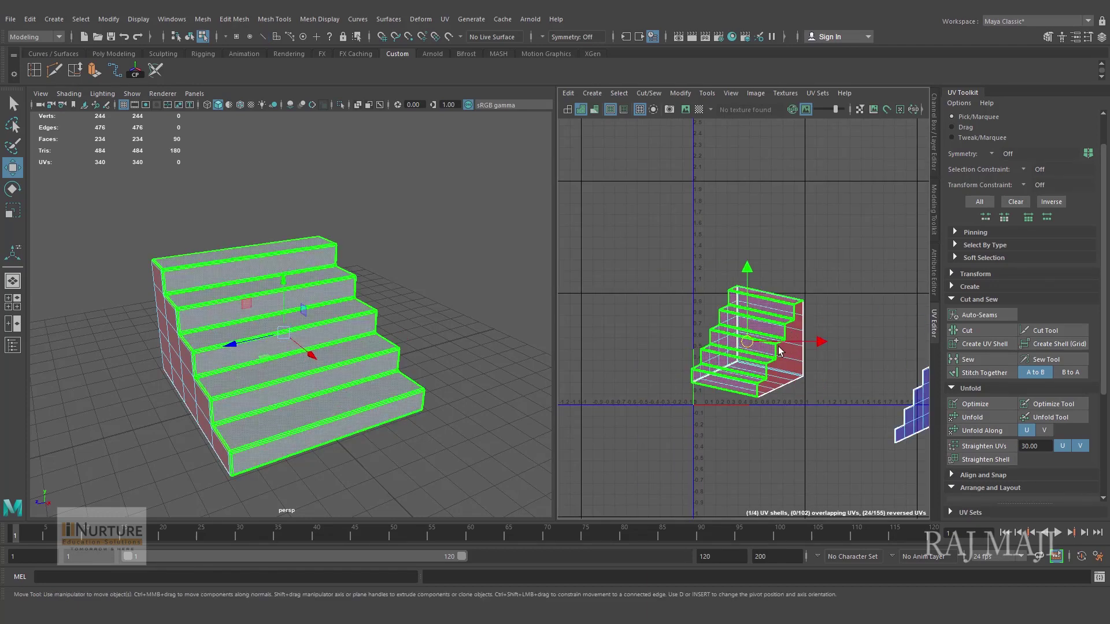
pyautogui.moveTo(750, 341); pyautogui.dragTo(803, 189)
pyautogui.click(775, 353)
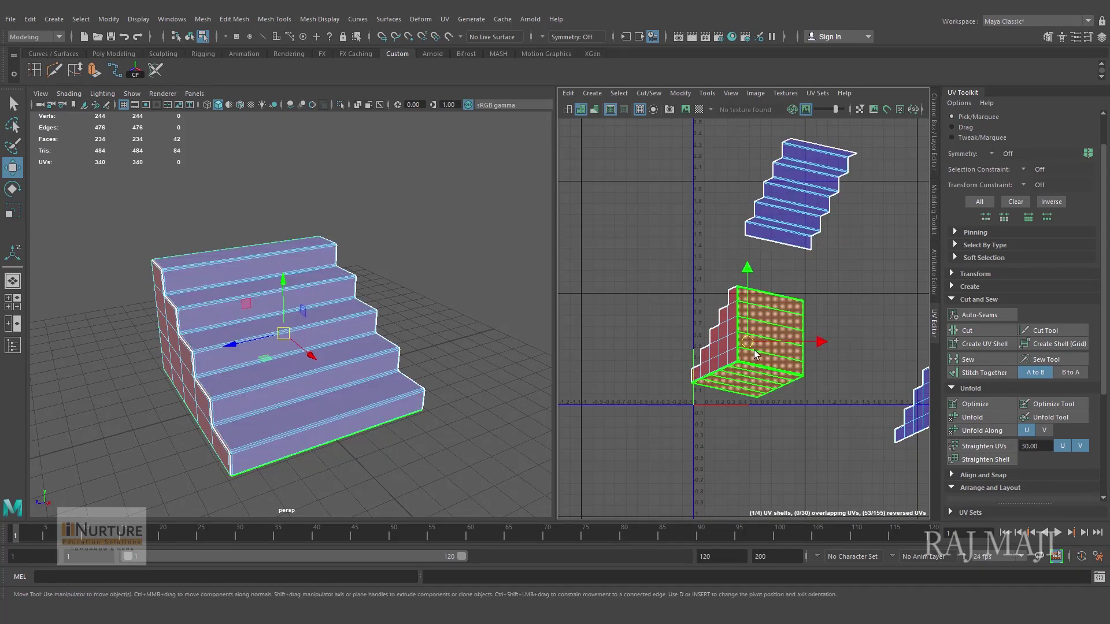
pyautogui.moveTo(748, 342); pyautogui.dragTo(806, 366)
pyautogui.click(716, 365)
pyautogui.moveTo(714, 334); pyautogui.dragTo(611, 288)
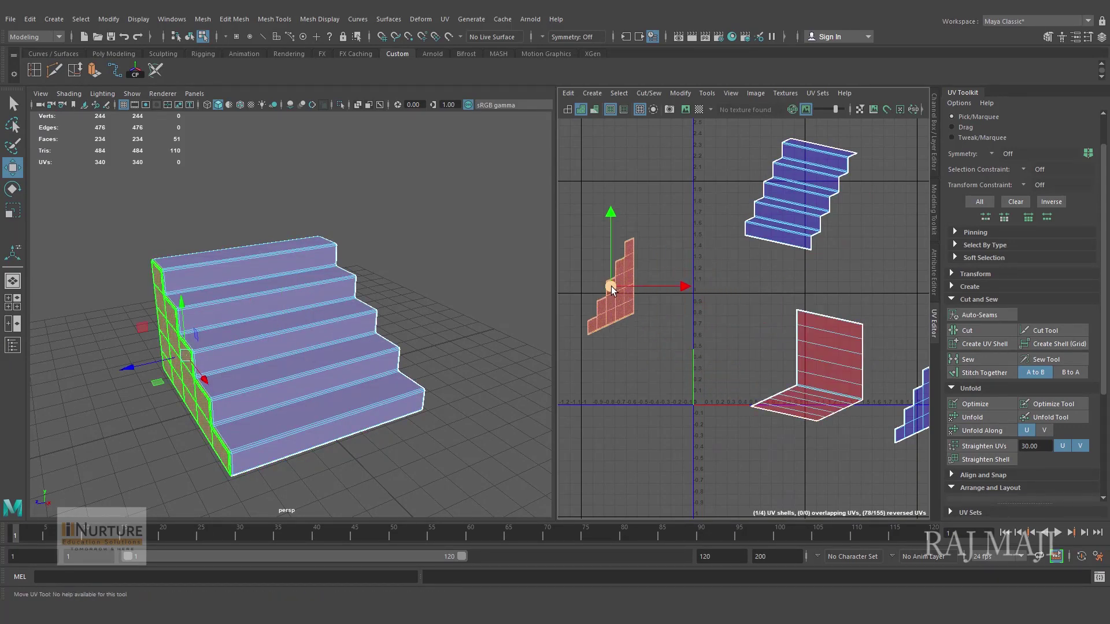
# Step: Switch to UV selection, select all UVs of the tread-and-riser shell, and unfold them
pyautogui.scroll(-2, 813, 365)
pyautogui.keyDown('alt'); pyautogui.moveTo(719, 333); pyautogui.dragTo(663, 302, button='middle'); pyautogui.keyUp('alt')
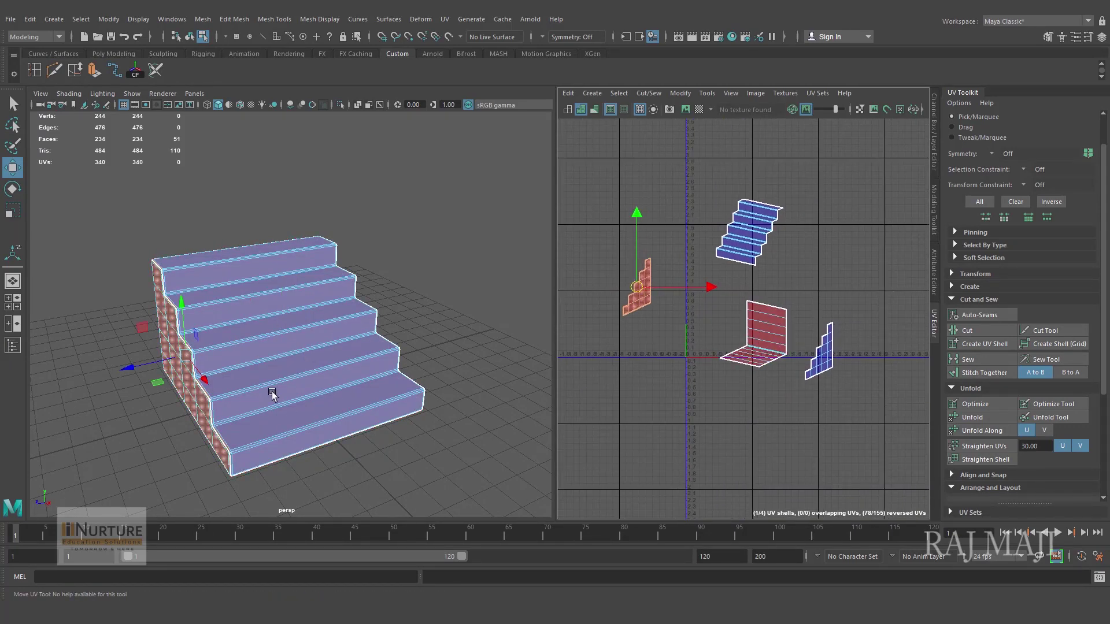
pyautogui.keyDown('alt'); pyautogui.moveTo(270, 394); pyautogui.dragTo(218, 351); pyautogui.keyUp('alt')
pyautogui.keyDown('alt'); pyautogui.moveTo(757, 284); pyautogui.dragTo(743, 343, button='middle'); pyautogui.keyUp('alt')
pyautogui.rightClick(736, 284)
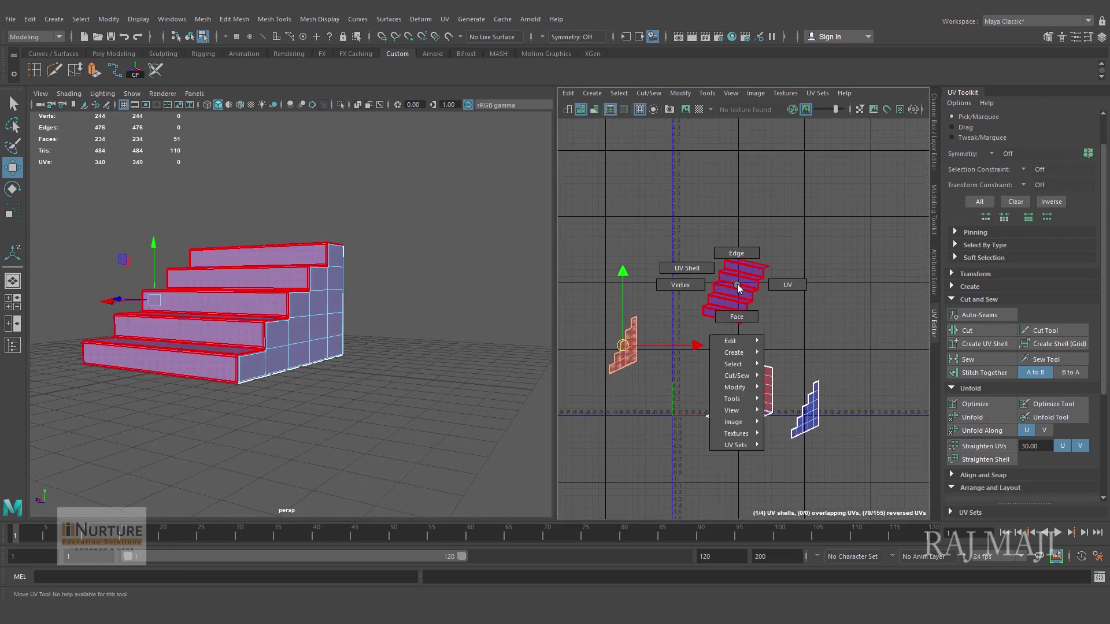
pyautogui.click(793, 288)
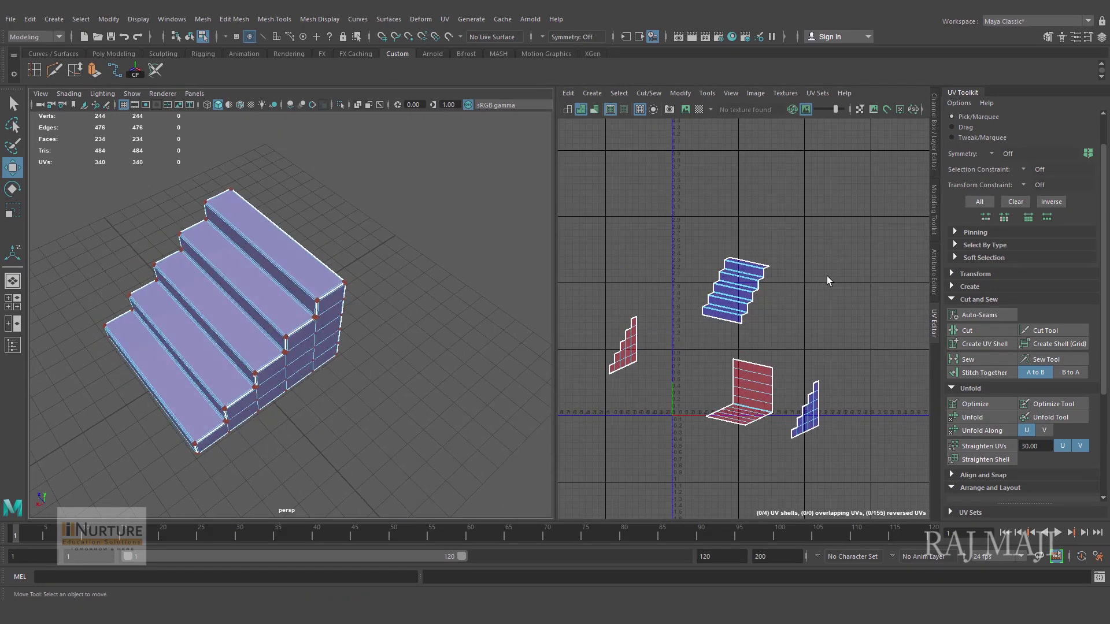
pyautogui.moveTo(670, 228); pyautogui.dragTo(807, 333)
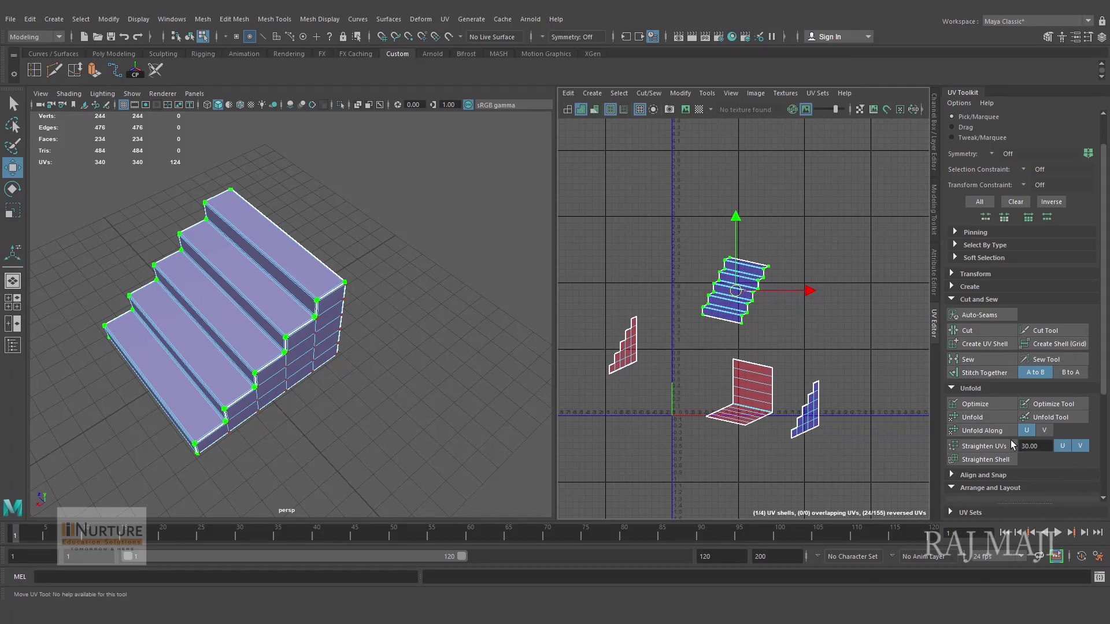
pyautogui.click(986, 418)
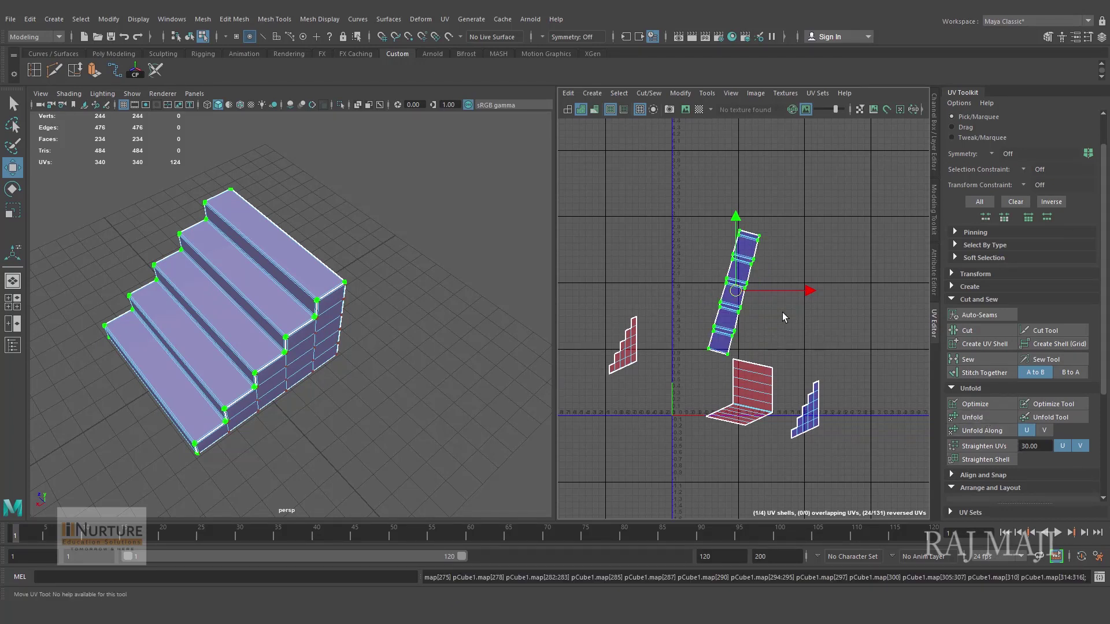
# Step: Rotate the unfolded tread-and-riser shell until it stands upright, and shift it slightly to the left
pyautogui.press('e')
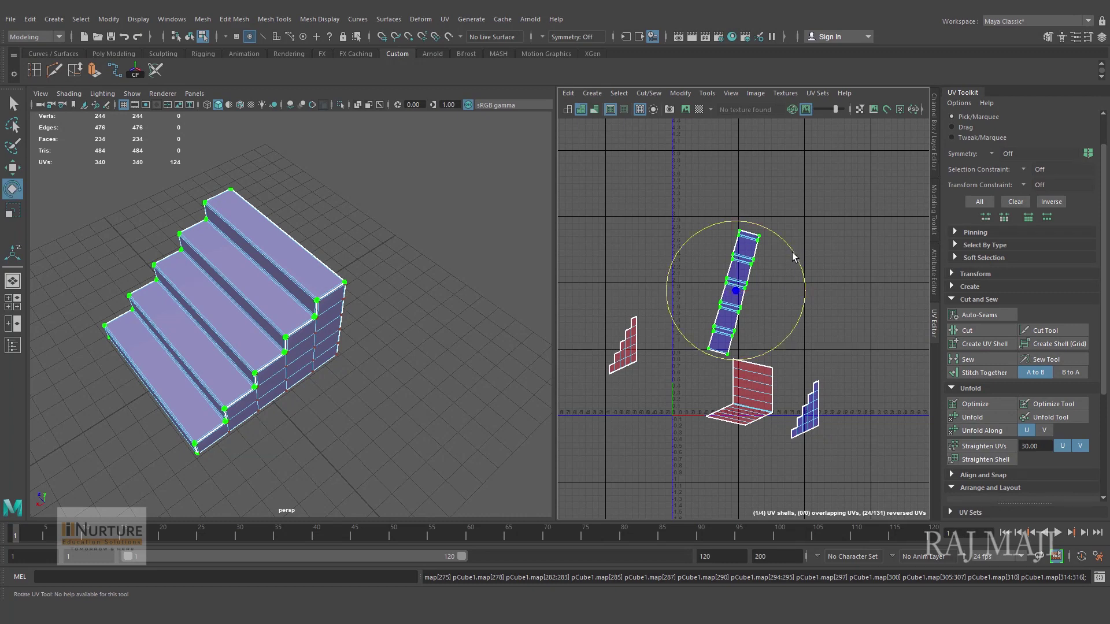
pyautogui.moveTo(793, 256); pyautogui.dragTo(778, 244)
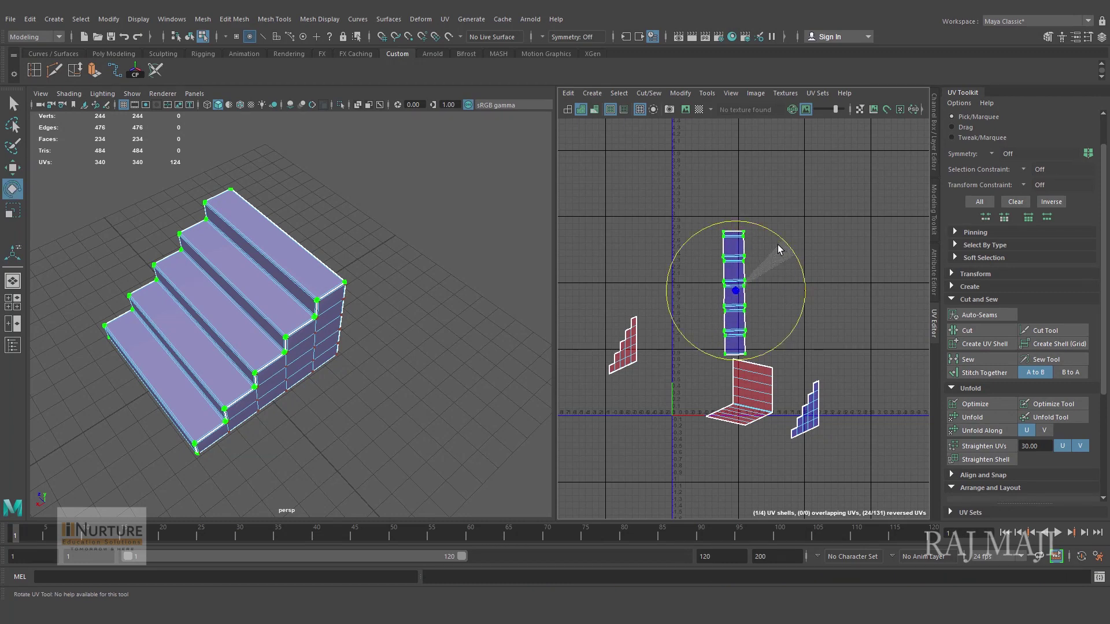
pyautogui.press('w')
pyautogui.moveTo(736, 293); pyautogui.dragTo(697, 284)
# Step: Display the checker map on the staircase to inspect the texture distortion on its treads and risers
pyautogui.keyDown('alt'); pyautogui.moveTo(282, 356); pyautogui.dragTo(423, 386); pyautogui.keyUp('alt')
pyautogui.click(698, 109)
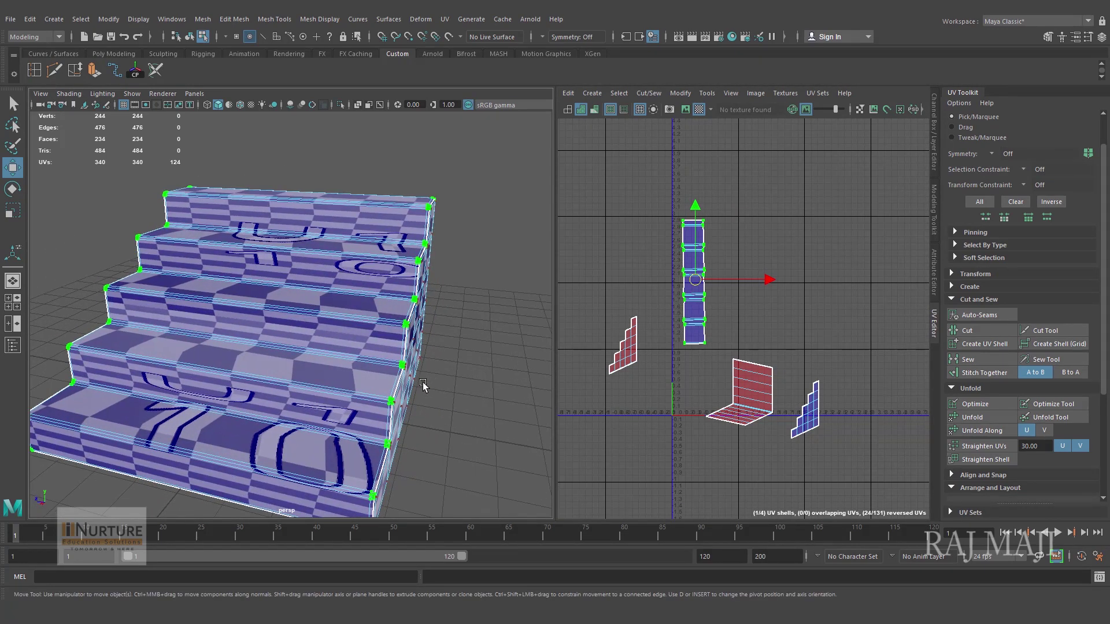
pyautogui.keyDown('alt'); pyautogui.moveTo(424, 386); pyautogui.dragTo(418, 402, button='middle'); pyautogui.keyUp('alt')
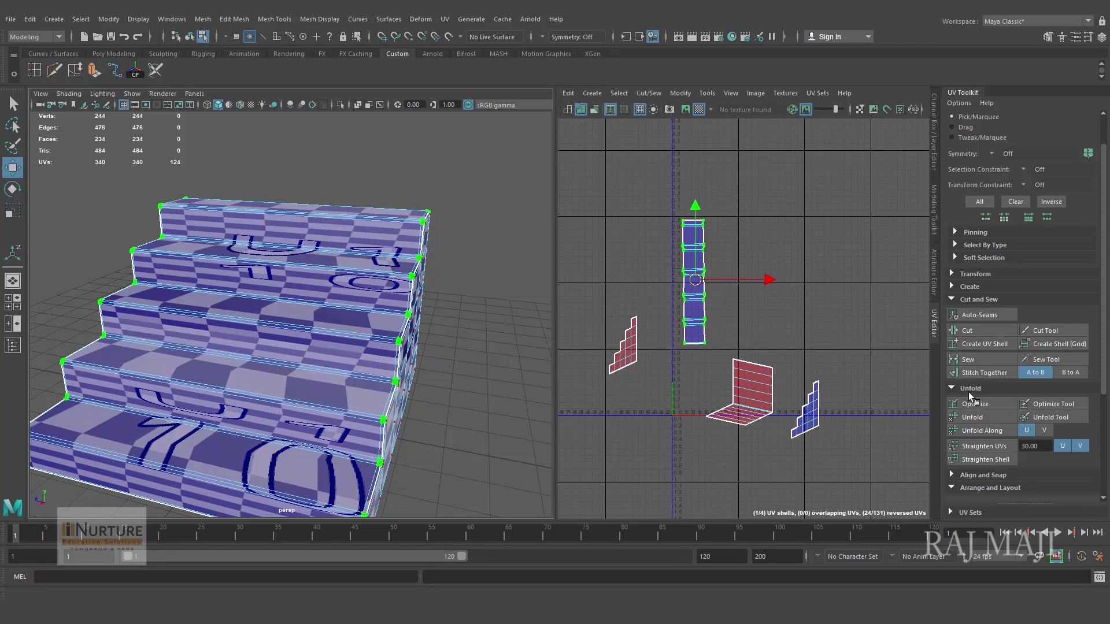
# Step: Unfold the tread-and-riser shell along U only and check its checker pattern
pyautogui.scroll(-3, 986, 418)
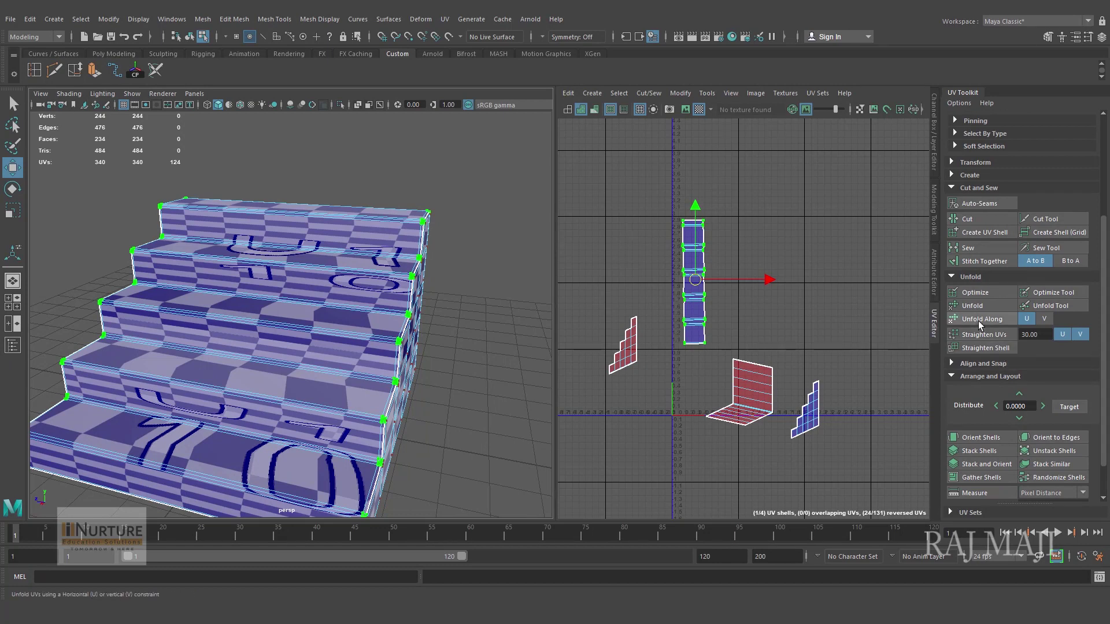
pyautogui.click(1026, 319)
pyautogui.keyDown('alt'); pyautogui.moveTo(416, 380); pyautogui.dragTo(400, 368); pyautogui.keyUp('alt')
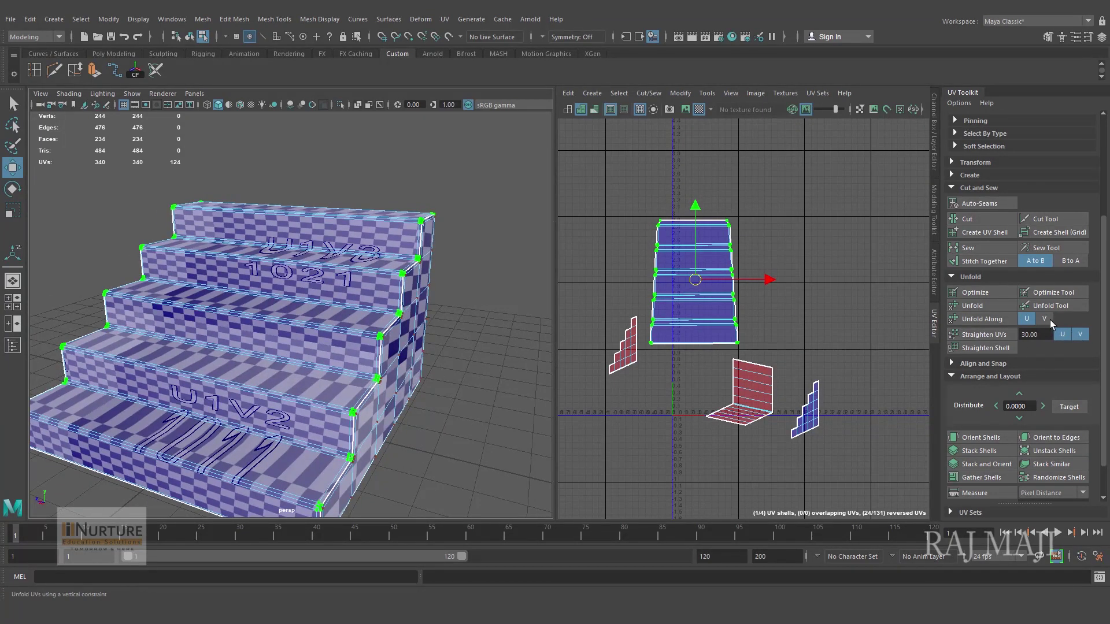
# Step: Unfold the tread-and-riser shell along V and move it up and to the right, clear of the other shells
pyautogui.click(1047, 319)
pyautogui.moveTo(451, 367)
pyautogui.keyDown('alt'); pyautogui.mouseDown()
pyautogui.moveTo(448, 404)
pyautogui.moveTo(448, 354)
pyautogui.moveTo(448, 375)
pyautogui.mouseUp(); pyautogui.keyUp('alt')
pyautogui.moveTo(715, 318); pyautogui.dragTo(743, 277)
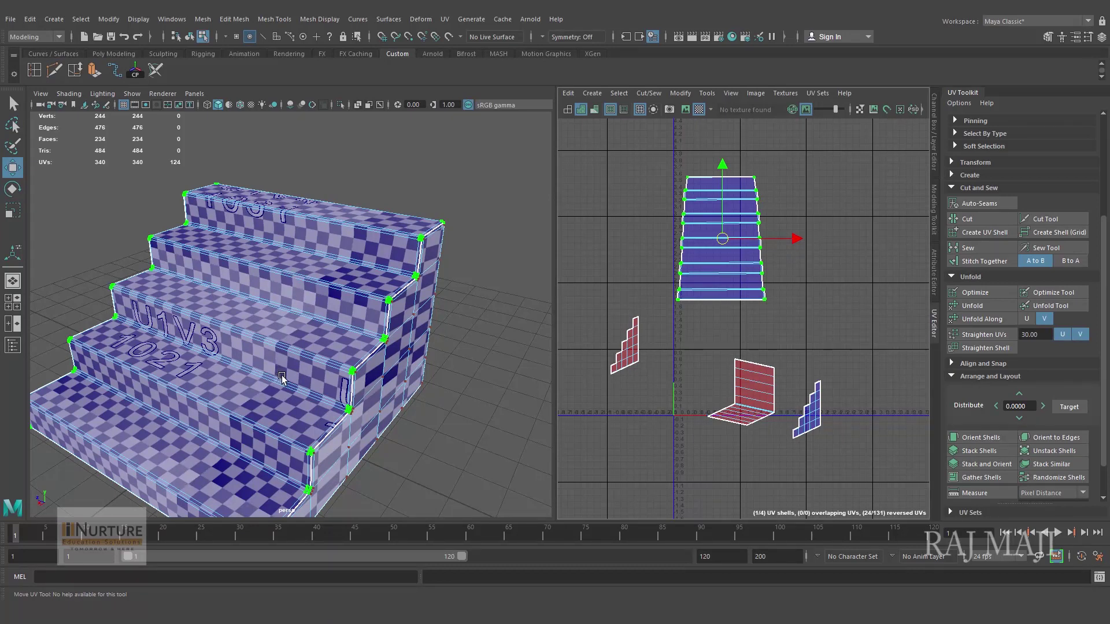
# Step: Try straightening all the tread-and-riser shell's UVs in both U and V at an angle of 30, and undo it
pyautogui.scroll(-4, 370, 386)
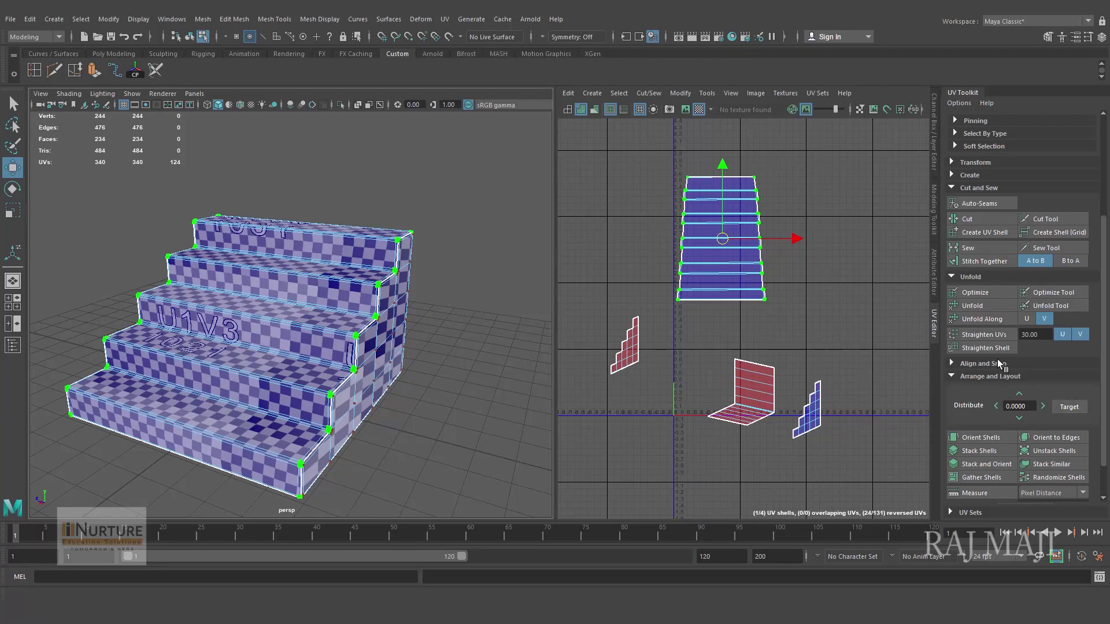
pyautogui.click(990, 339)
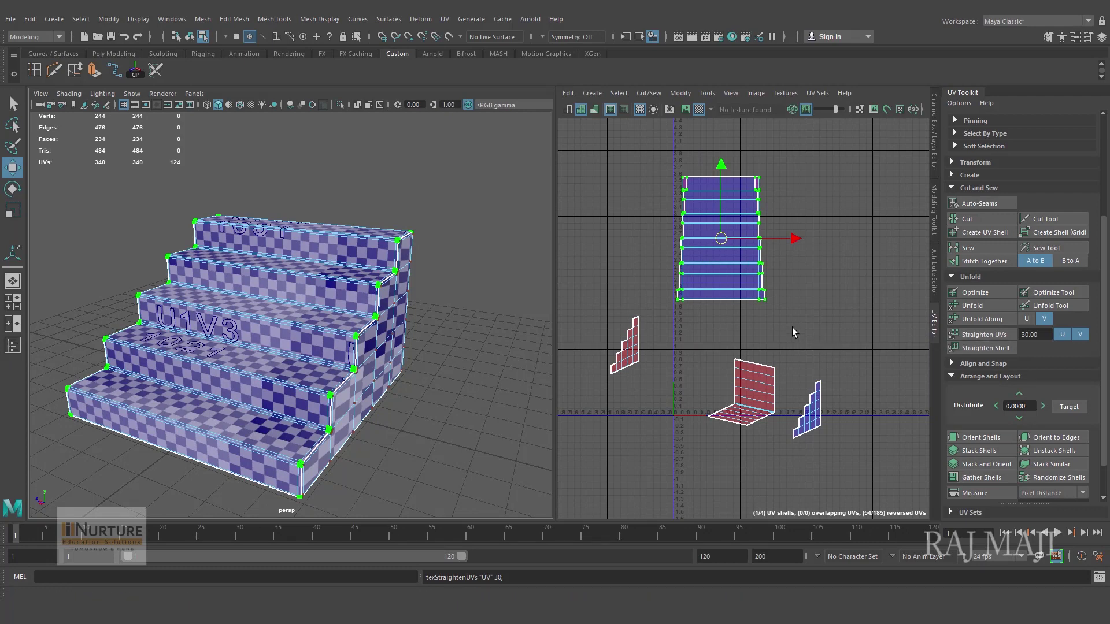
pyautogui.hotkey('ctrl', 'z')
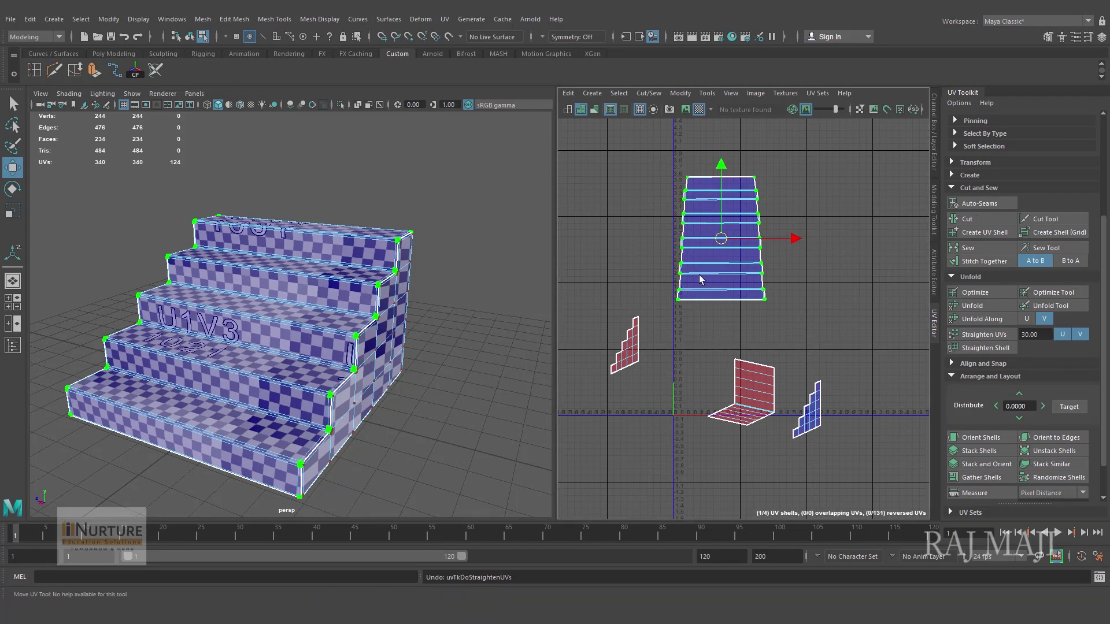
# Step: Select the UVs along the left border of the tread-and-riser shell and try straightening them along U only
pyautogui.moveTo(661, 172); pyautogui.dragTo(699, 323)
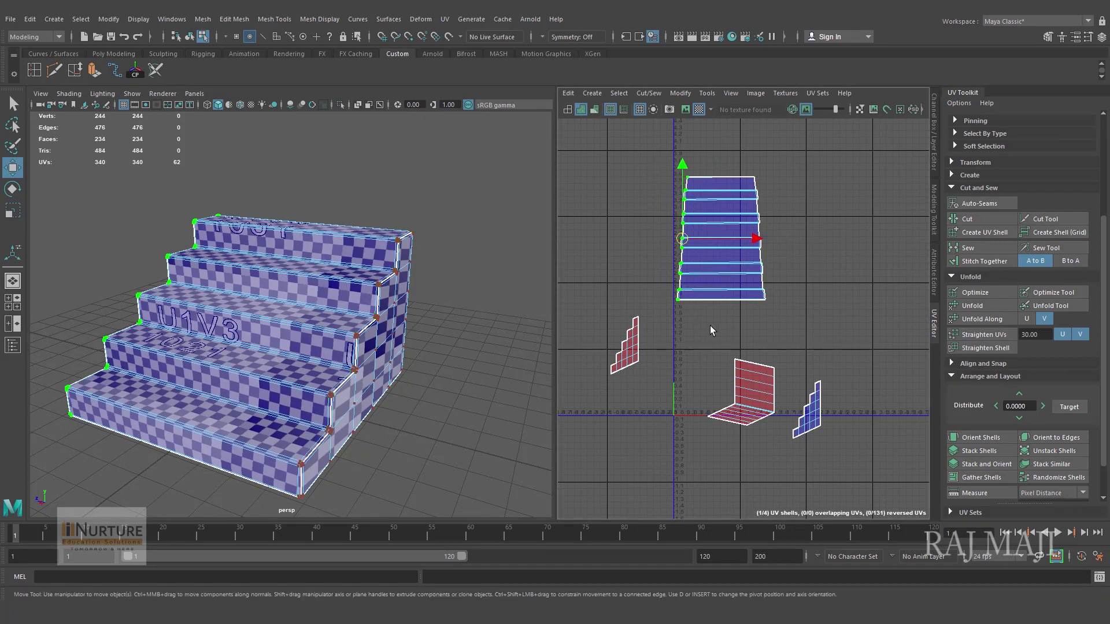
pyautogui.click(1076, 335)
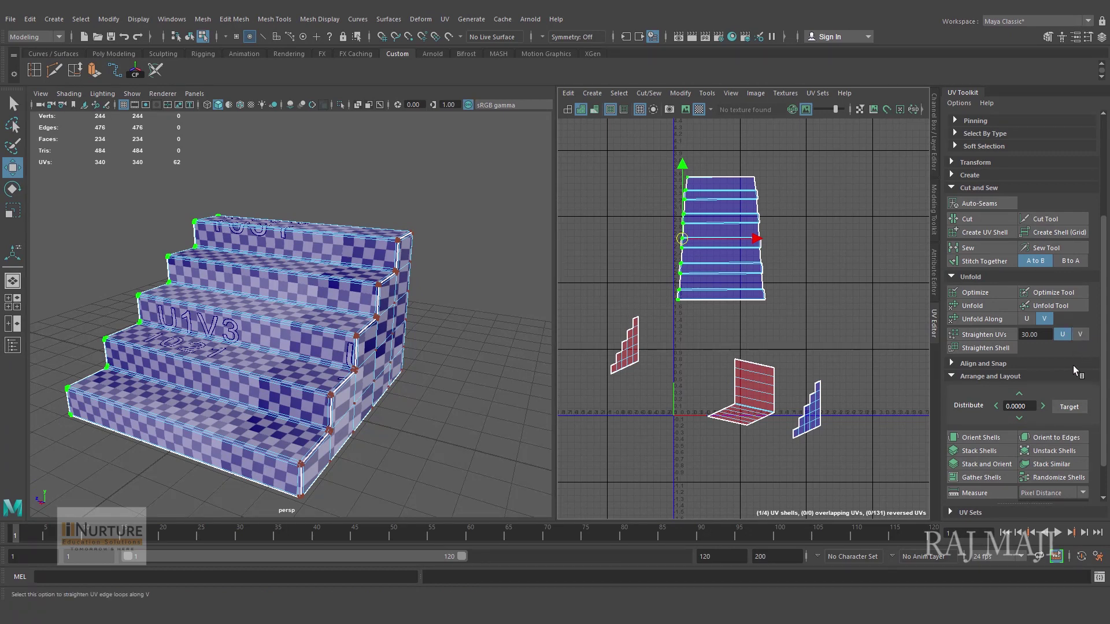
pyautogui.click(990, 335)
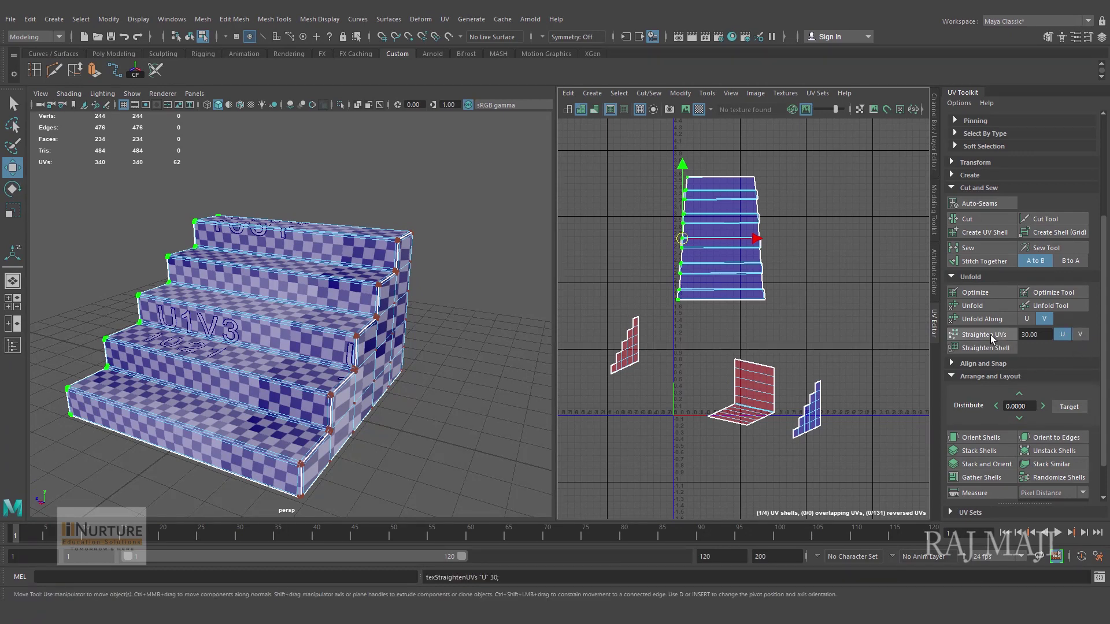
# Step: Try straightening the selected border UVs along V only and unfolding them, and undo both operations
pyautogui.click(1077, 339)
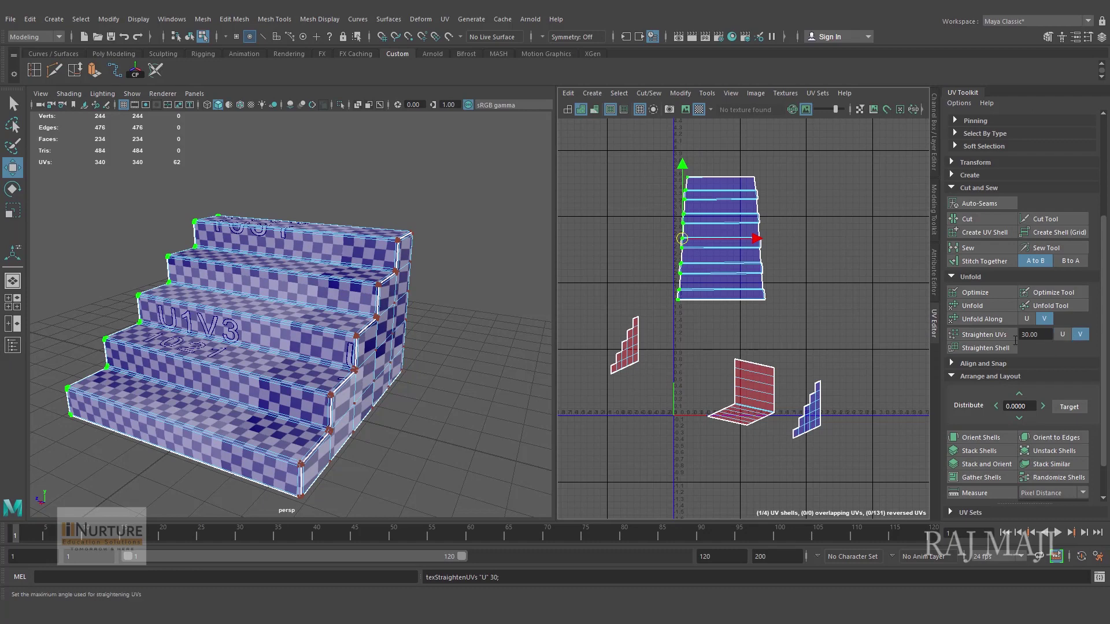
pyautogui.click(990, 335)
pyautogui.keyDown('alt'); pyautogui.moveTo(752, 268); pyautogui.dragTo(681, 289, button='right'); pyautogui.keyUp('alt')
pyautogui.keyDown('alt'); pyautogui.moveTo(798, 301); pyautogui.dragTo(765, 302, button='middle'); pyautogui.keyUp('alt')
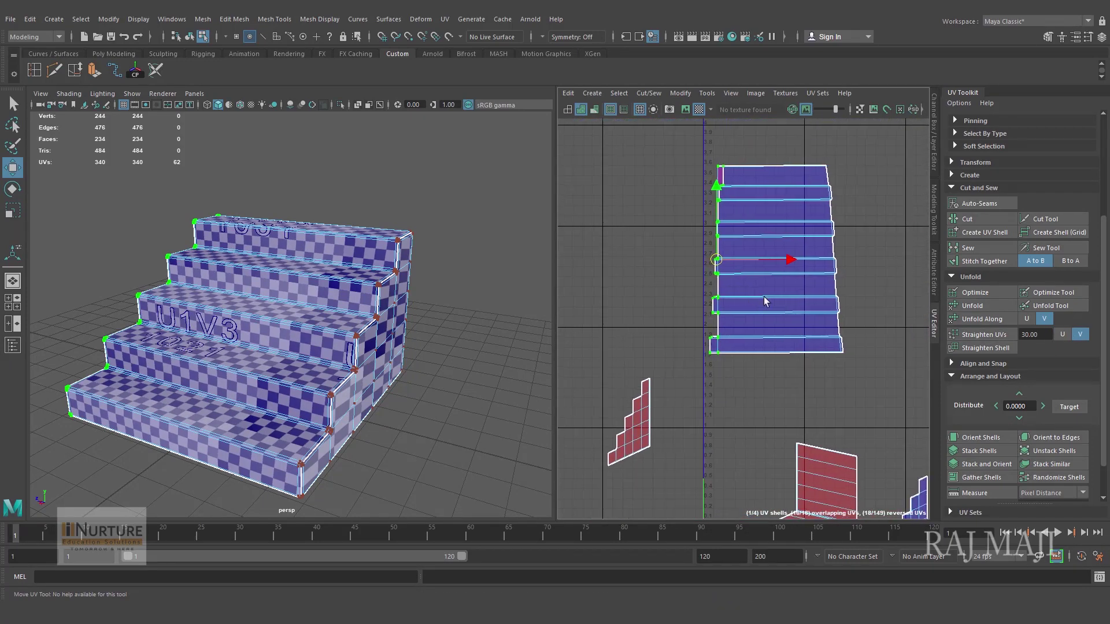
pyautogui.click(982, 306)
pyautogui.hotkey('ctrl', 'z')
pyautogui.hotkey('ctrl', 'z')
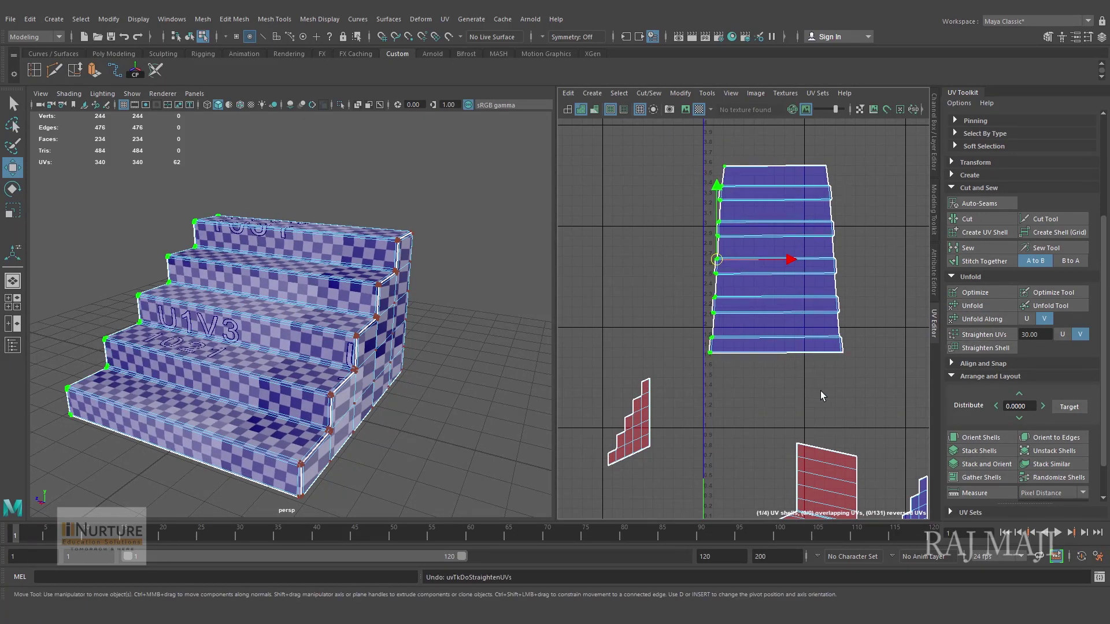
# Step: Try straightening the tread-and-riser shell from its selected left border UVs, and undo it
pyautogui.click(983, 348)
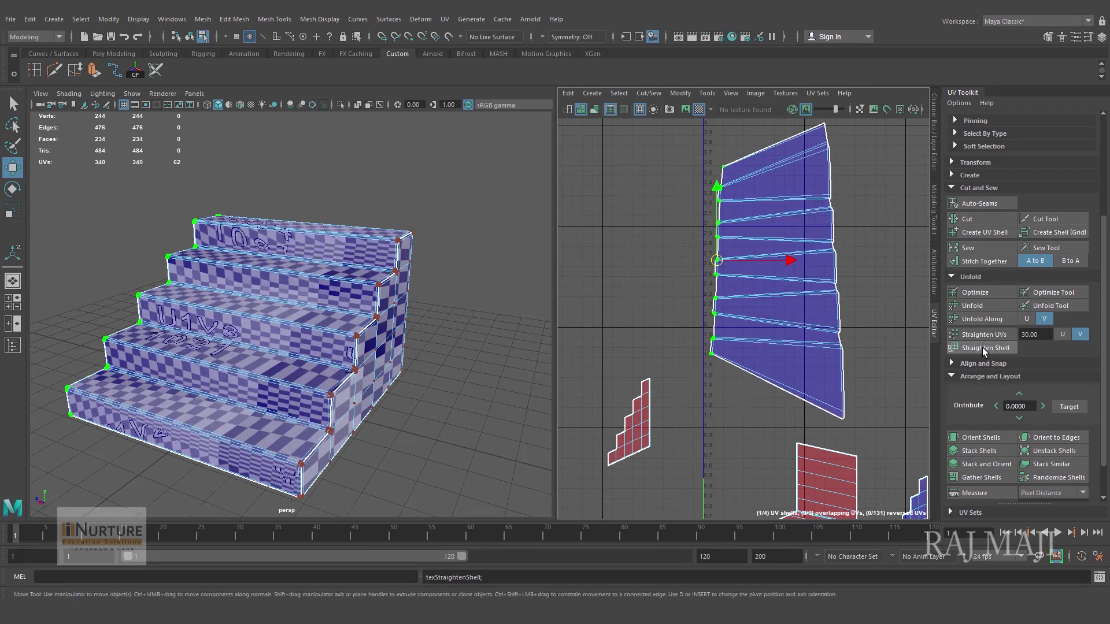
pyautogui.hotkey('ctrl', 'z')
# Step: Select all UVs of the tread-and-riser shell and apply Straighten Shell to them
pyautogui.moveTo(751, 290); pyautogui.dragTo(815, 292, button='right')
pyautogui.keyDown('alt'); pyautogui.moveTo(829, 300); pyautogui.dragTo(760, 300, button='right'); pyautogui.keyUp('alt')
pyautogui.moveTo(695, 164); pyautogui.dragTo(888, 383)
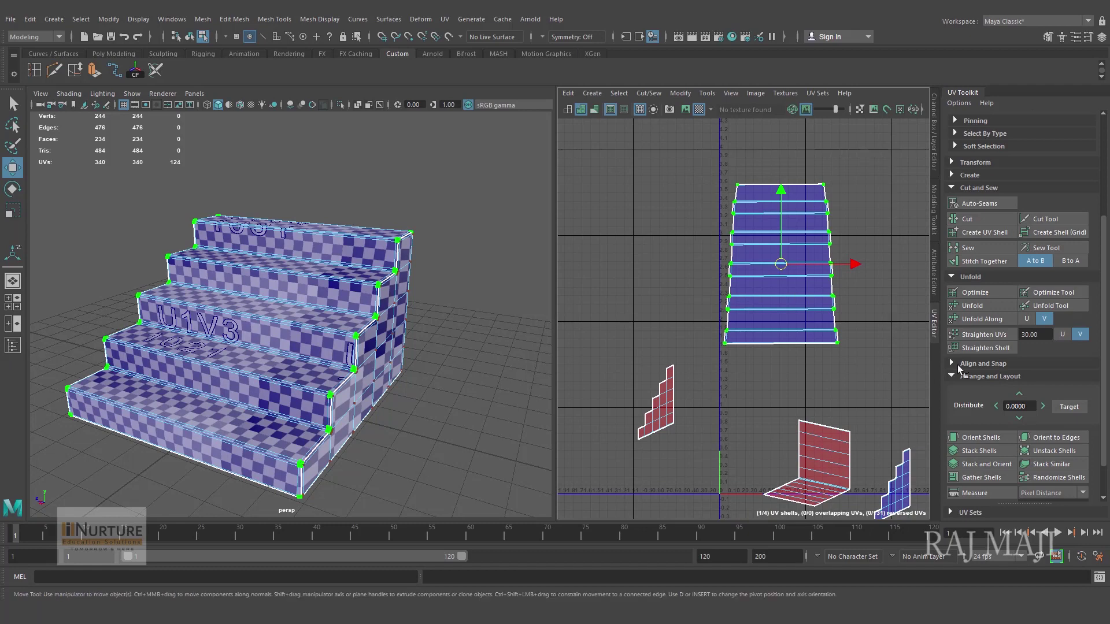
pyautogui.click(981, 348)
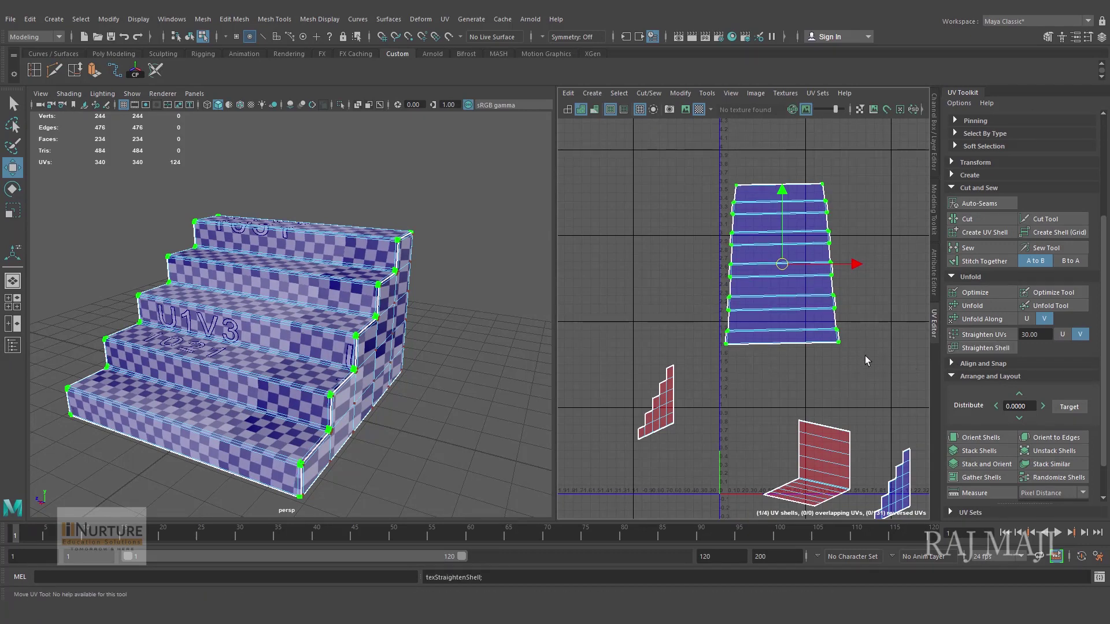
# Step: Unfold the tread-and-riser shell's left border UVs along V, and unfold its right border UVs along U
pyautogui.moveTo(687, 172); pyautogui.dragTo(762, 367)
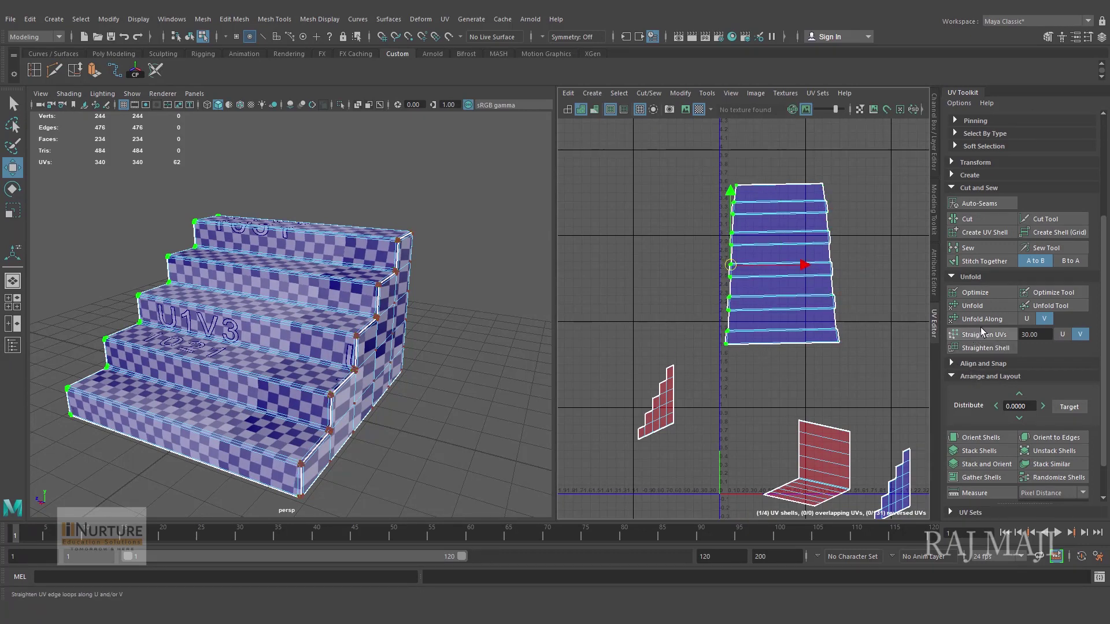
pyautogui.click(980, 321)
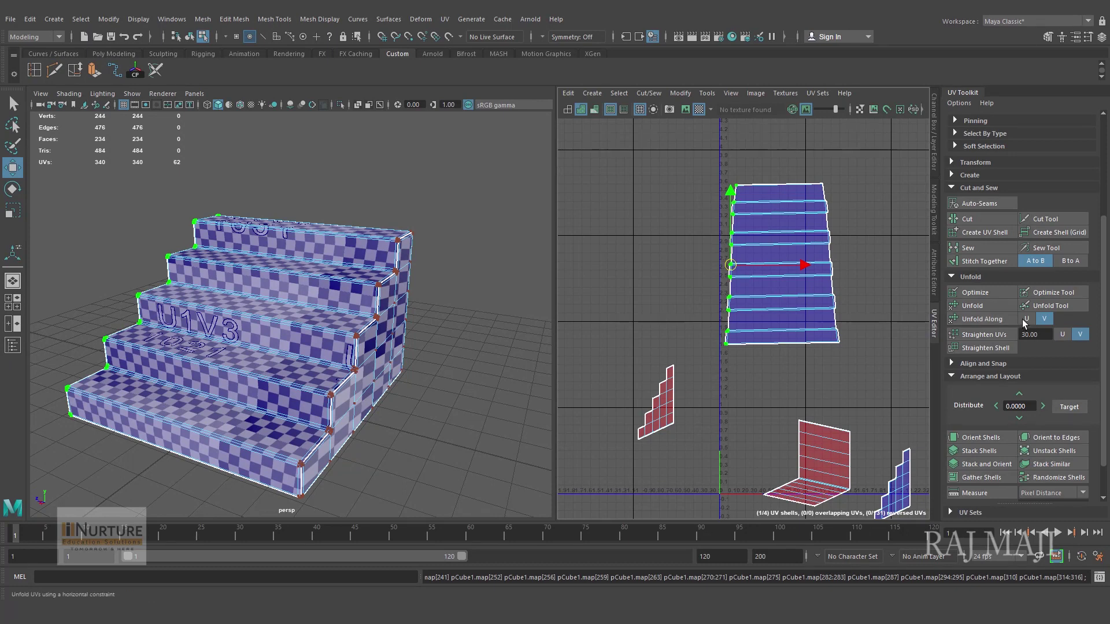
pyautogui.click(1026, 319)
pyautogui.moveTo(795, 177); pyautogui.dragTo(888, 416)
pyautogui.click(988, 317)
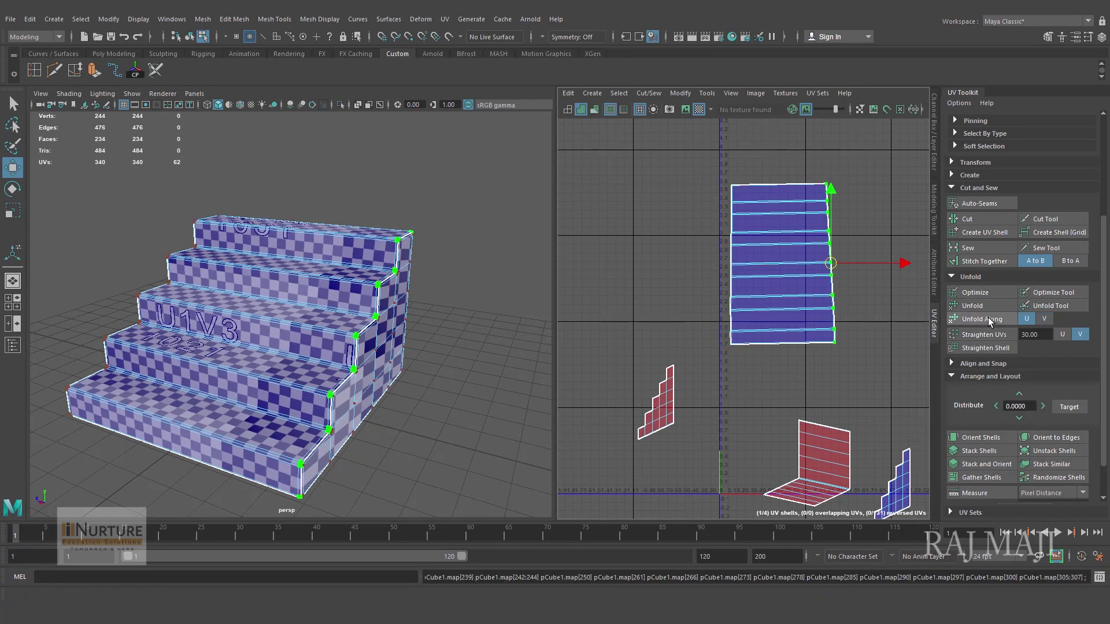
# Step: Straighten the left and right border UVs of the tread-and-riser shell along V only at an angle of 30
pyautogui.moveTo(682, 164); pyautogui.dragTo(769, 364)
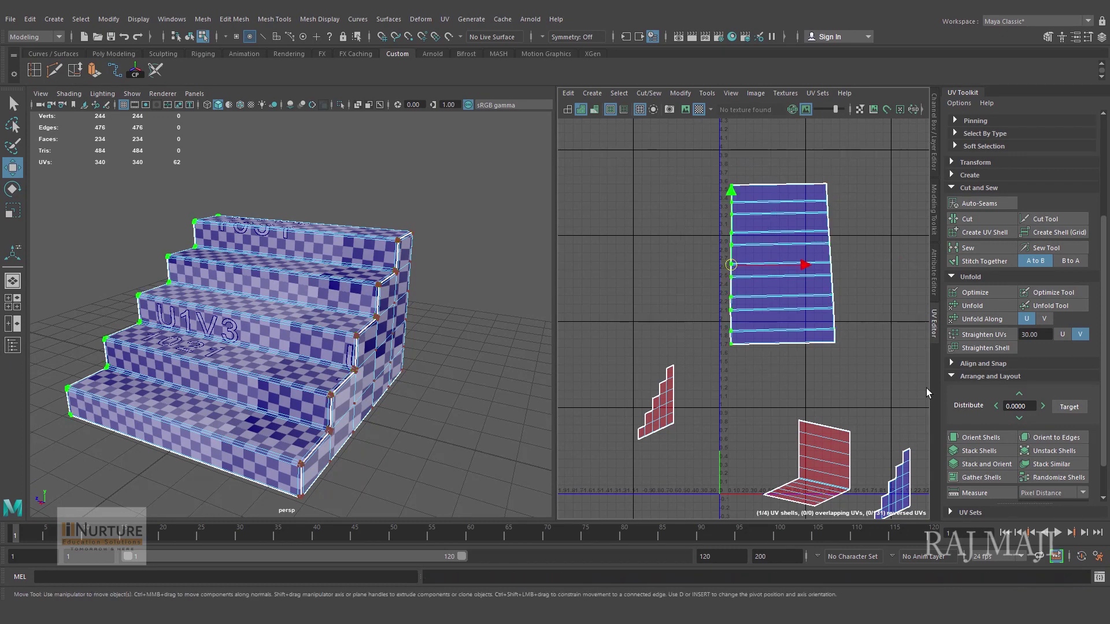
pyautogui.click(973, 336)
pyautogui.moveTo(830, 167); pyautogui.dragTo(864, 383)
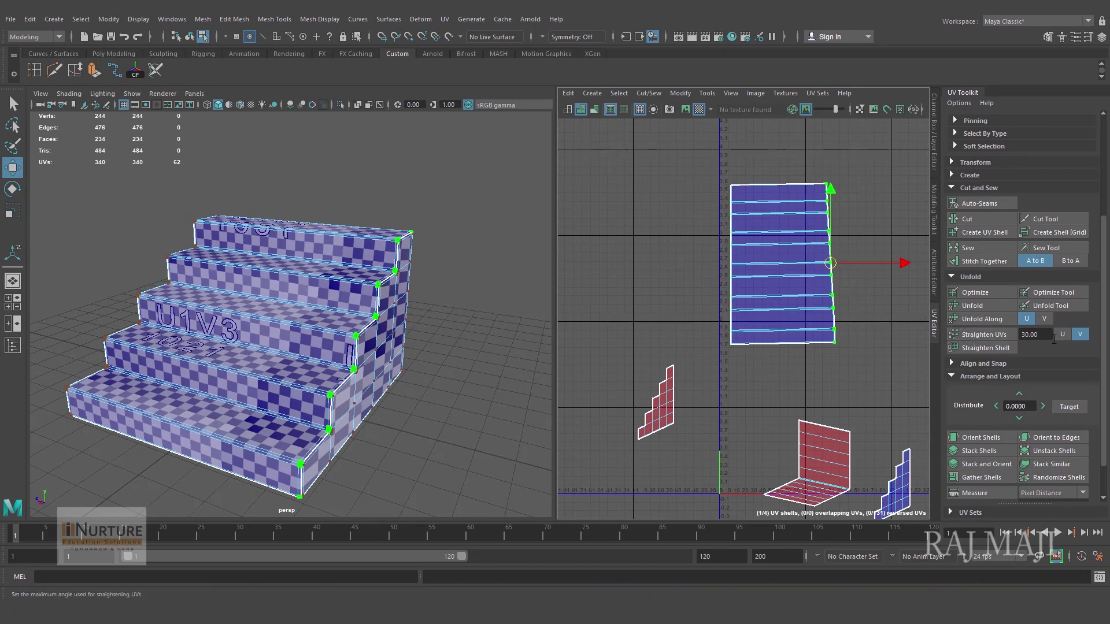
pyautogui.click(1004, 340)
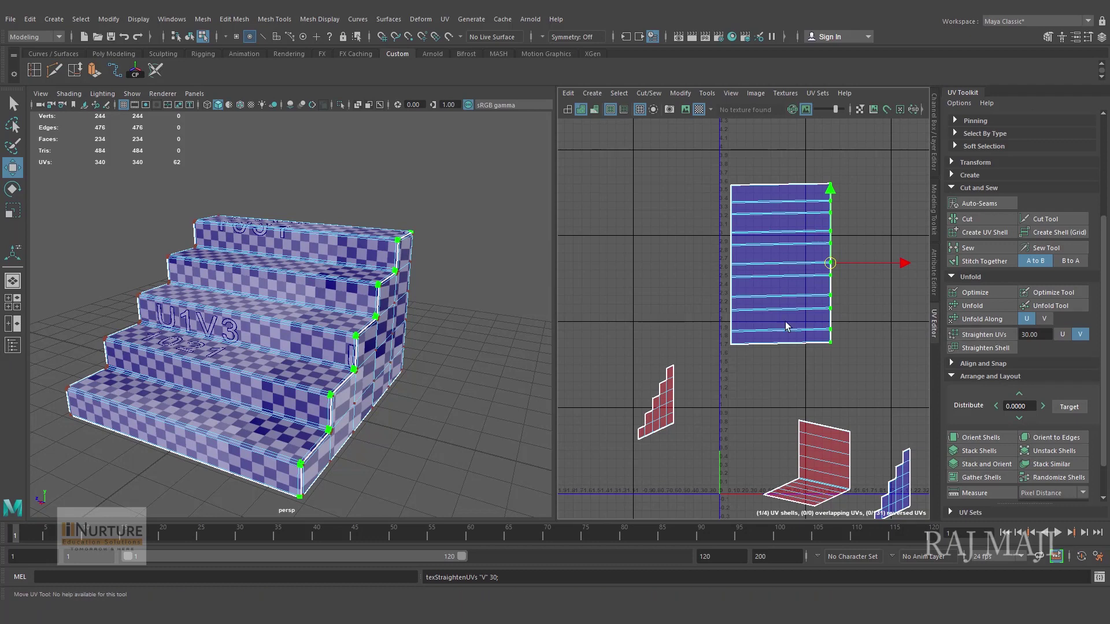
# Step: Straighten all the tread-and-riser shell's UVs in both U and V at an angle of 30
pyautogui.moveTo(719, 169); pyautogui.dragTo(861, 424)
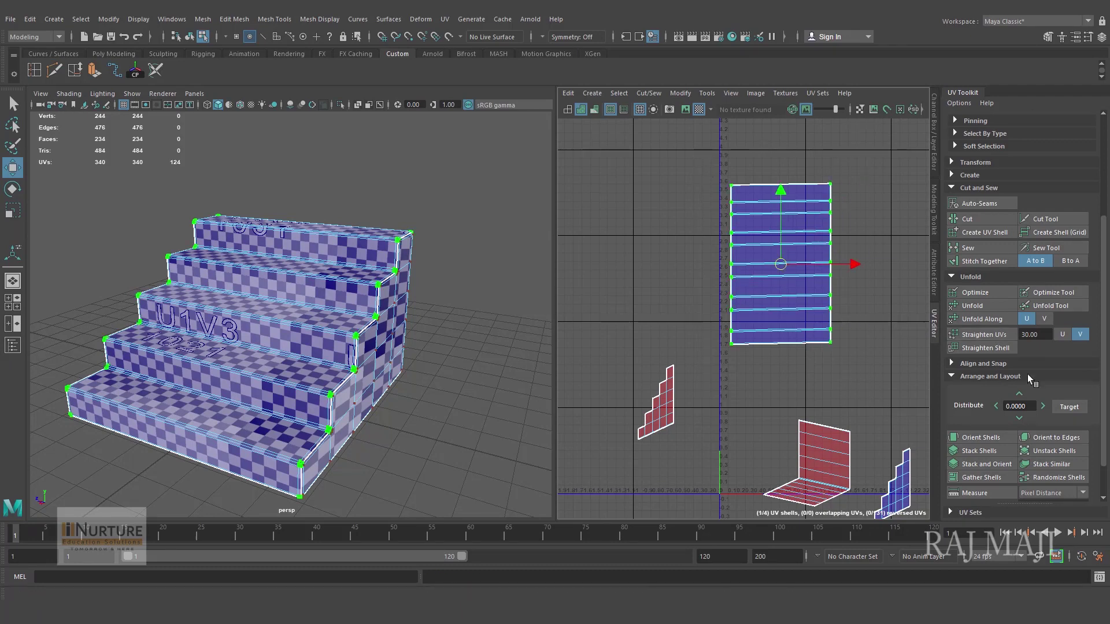
pyautogui.click(1062, 335)
pyautogui.click(1003, 335)
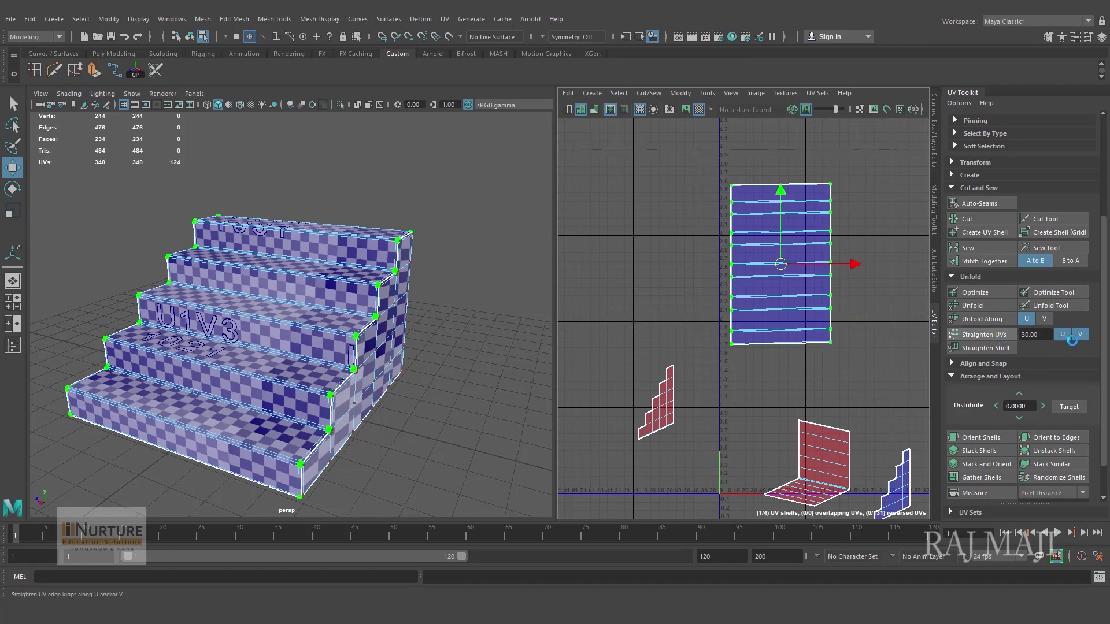
pyautogui.keyDown('alt'); pyautogui.moveTo(742, 400); pyautogui.dragTo(682, 394, button='middle'); pyautogui.keyUp('alt')
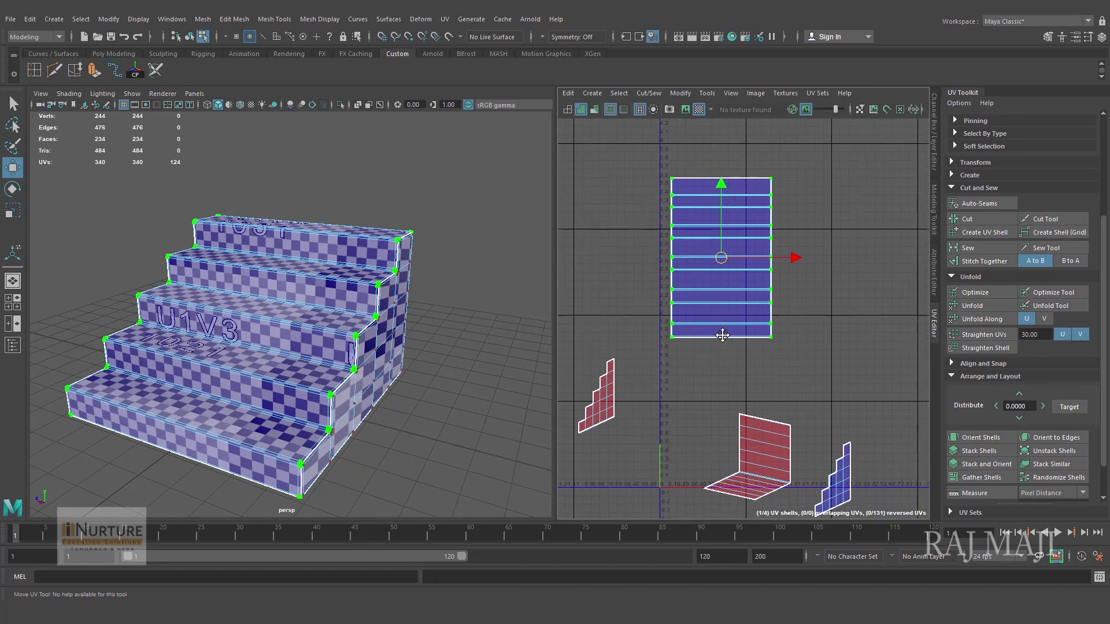
# Step: Examine the checker pattern on the staircase's treads, risers and stepped side for stretching
pyautogui.keyDown('alt'); pyautogui.moveTo(345, 415); pyautogui.dragTo(370, 439); pyautogui.keyUp('alt')
pyautogui.keyDown('alt'); pyautogui.moveTo(370, 439); pyautogui.dragTo(399, 430, button='right'); pyautogui.keyUp('alt')
pyautogui.keyDown('alt'); pyautogui.moveTo(351, 420); pyautogui.dragTo(295, 420); pyautogui.keyUp('alt')
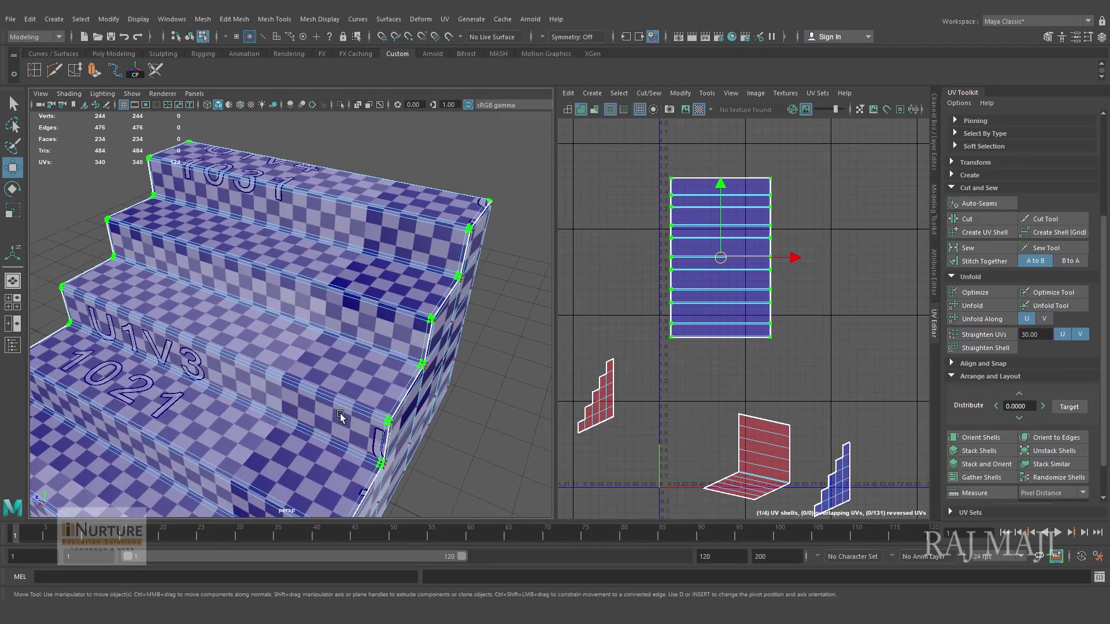
pyautogui.keyDown('alt'); pyautogui.moveTo(324, 404); pyautogui.dragTo(262, 397, button='right'); pyautogui.keyUp('alt')
pyautogui.keyDown('alt'); pyautogui.moveTo(324, 398); pyautogui.dragTo(208, 375); pyautogui.keyUp('alt')
pyautogui.keyDown('alt'); pyautogui.moveTo(209, 375); pyautogui.dragTo(352, 414, button='right'); pyautogui.keyUp('alt')
pyautogui.keyDown('alt'); pyautogui.moveTo(633, 424); pyautogui.dragTo(661, 422, button='middle'); pyautogui.keyUp('alt')
pyautogui.keyDown('alt'); pyautogui.moveTo(244, 367); pyautogui.dragTo(312, 372); pyautogui.keyUp('alt')
pyautogui.keyDown('alt'); pyautogui.moveTo(498, 397); pyautogui.dragTo(519, 399); pyautogui.keyUp('alt')
pyautogui.moveTo(630, 394); pyautogui.dragTo(655, 393, button='right')
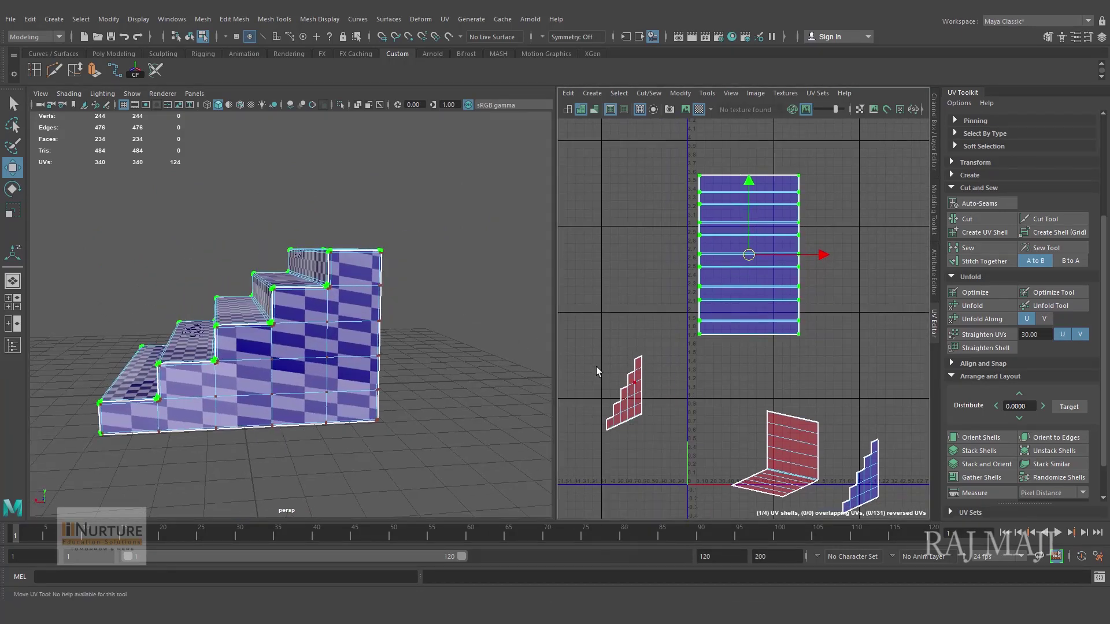
# Step: Flip the reversed stepped side shell along U, undoing a trial flip along V
pyautogui.moveTo(610, 409); pyautogui.dragTo(673, 458)
pyautogui.keyDown('alt'); pyautogui.moveTo(271, 403); pyautogui.dragTo(460, 410); pyautogui.keyUp('alt')
pyautogui.keyDown('alt'); pyautogui.moveTo(460, 409); pyautogui.dragTo(466, 411); pyautogui.keyUp('alt')
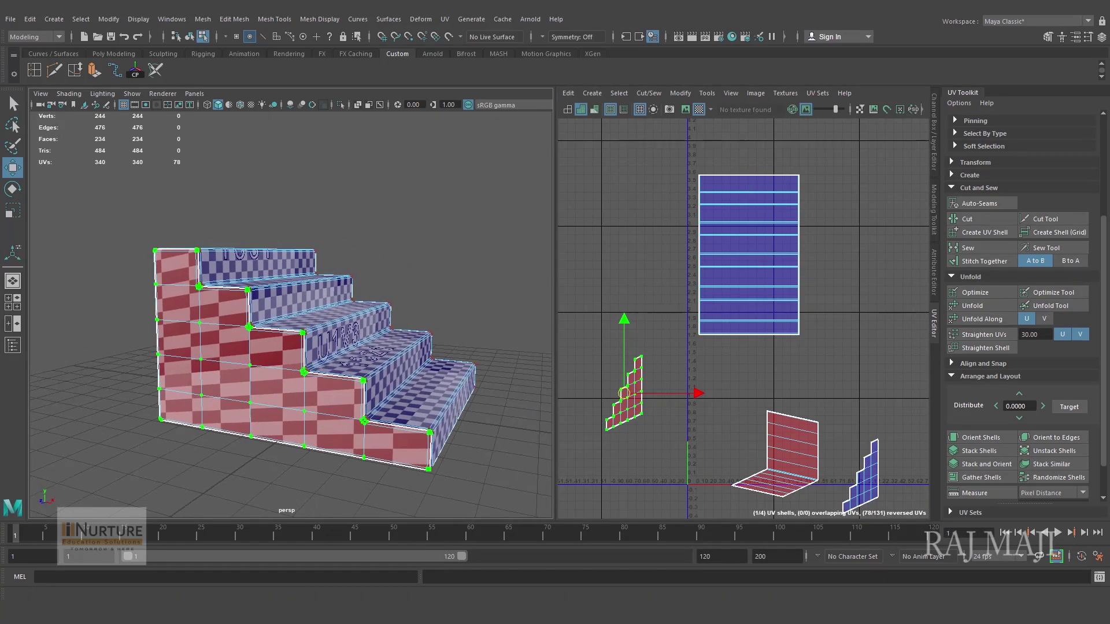
pyautogui.click(953, 163)
pyautogui.moveTo(1107, 267); pyautogui.dragTo(1107, 326)
pyautogui.click(1005, 321)
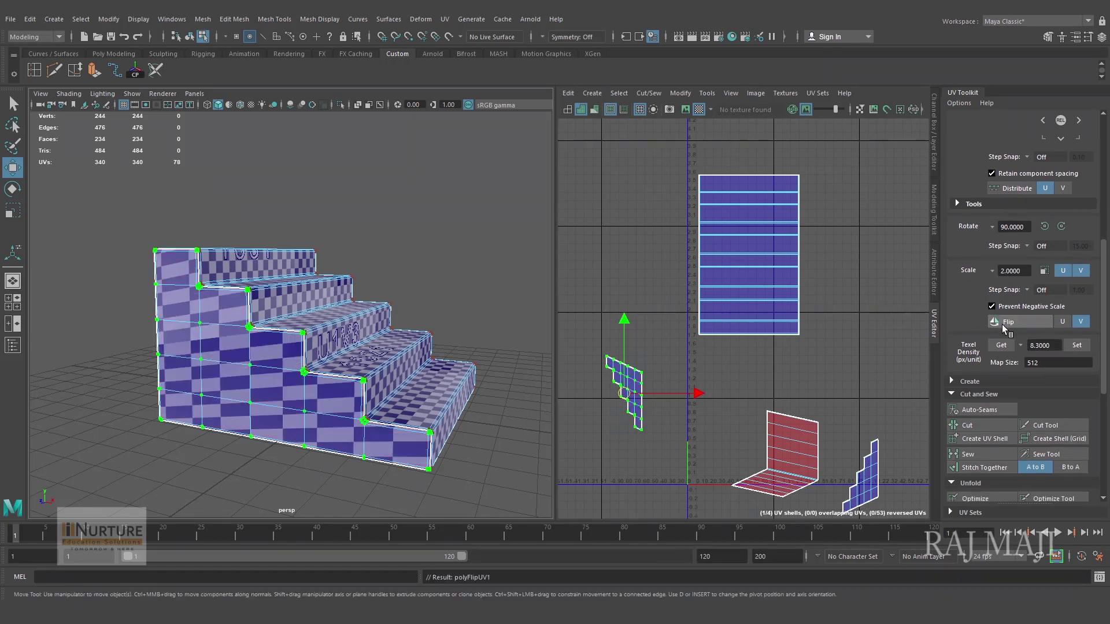
pyautogui.hotkey('ctrl', 'z')
pyautogui.click(1063, 321)
pyautogui.click(1019, 323)
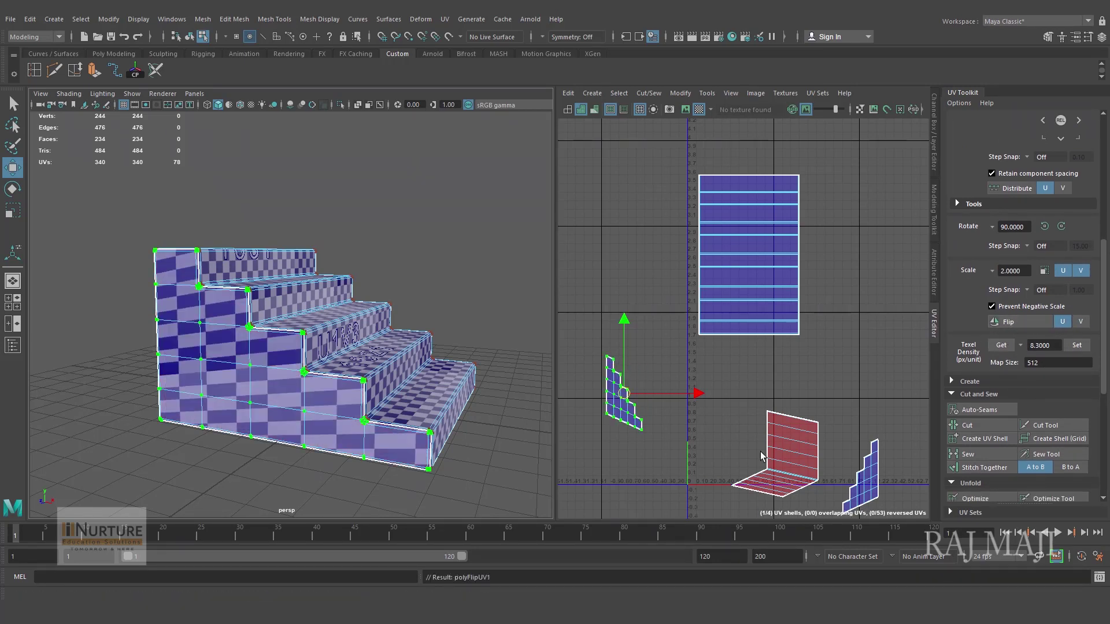
# Step: Select the reversed back-and-bottom shell and flip it along U
pyautogui.moveTo(837, 415); pyautogui.dragTo(710, 518)
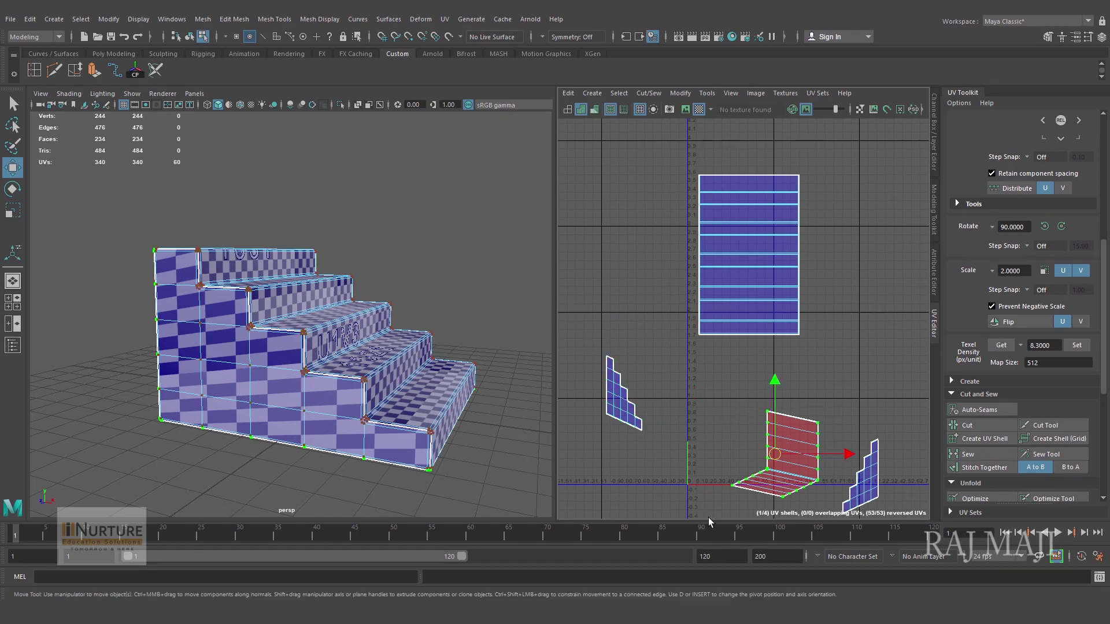
pyautogui.click(1025, 321)
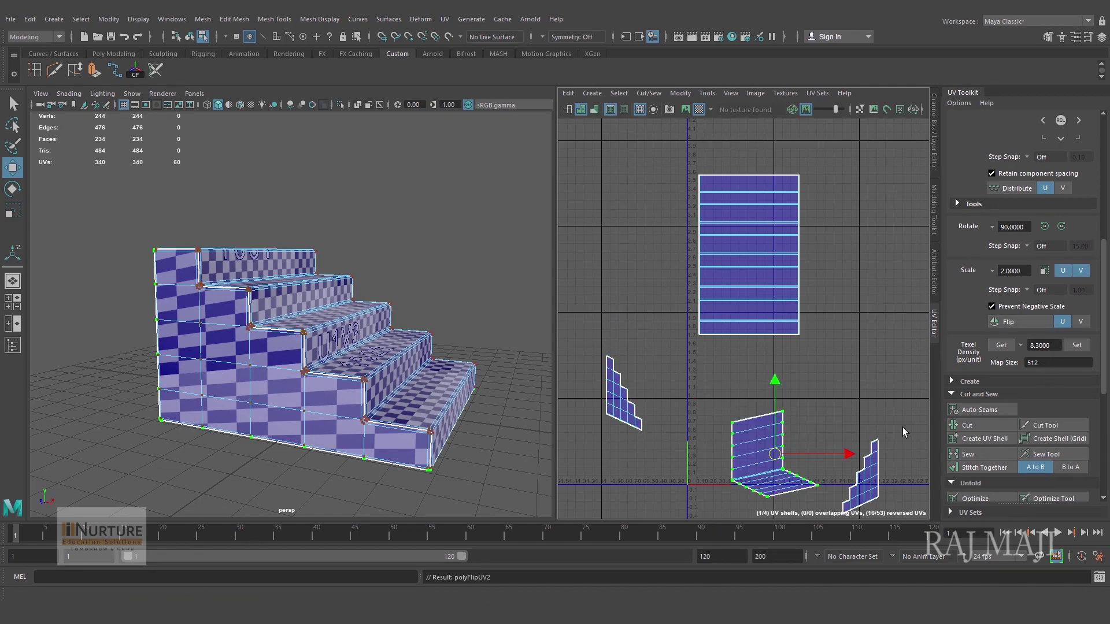
pyautogui.keyDown('alt'); pyautogui.moveTo(300, 324); pyautogui.dragTo(335, 407); pyautogui.keyUp('alt')
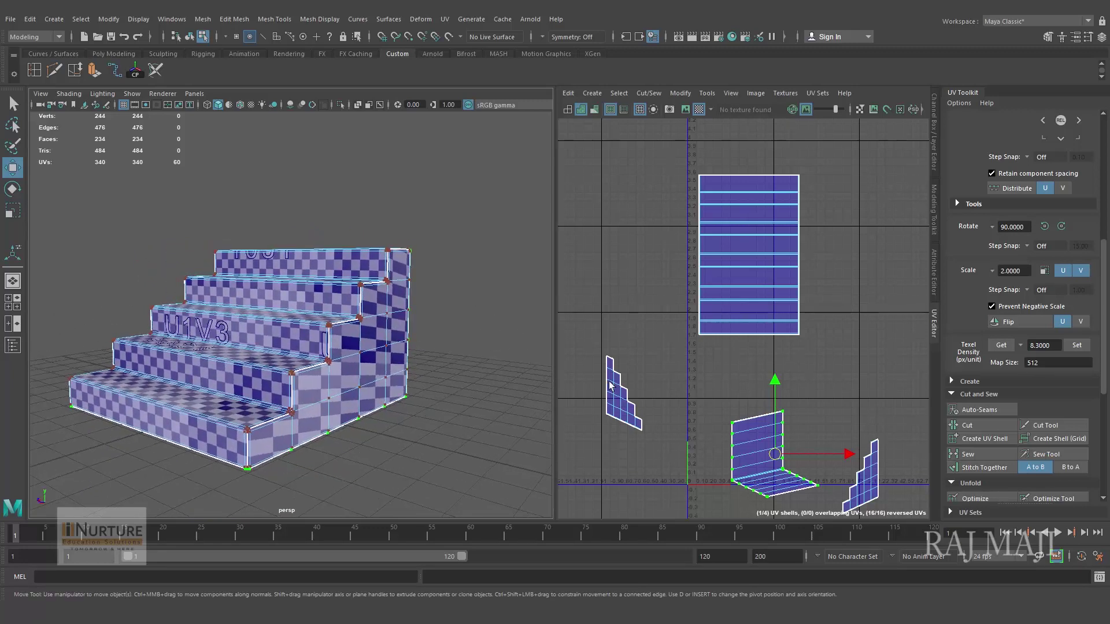
# Step: Unfold the flipped stepped side shell, including a further unfold along U only
pyautogui.moveTo(588, 339); pyautogui.dragTo(668, 454)
pyautogui.keyDown('alt'); pyautogui.moveTo(716, 467); pyautogui.dragTo(743, 446, button='middle'); pyautogui.keyUp('alt')
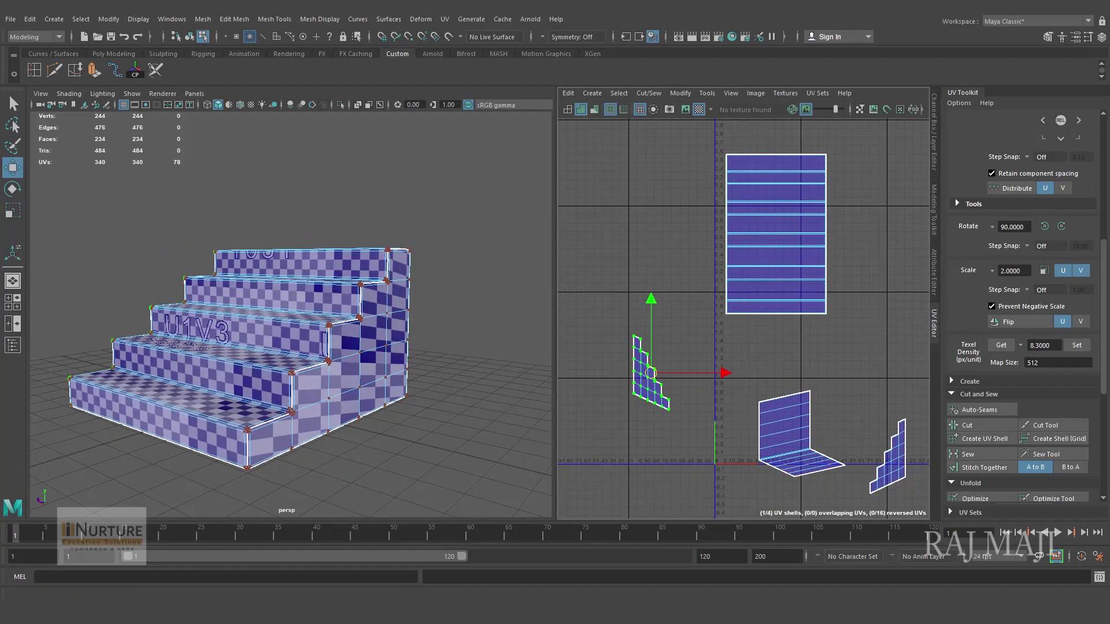
pyautogui.moveTo(1107, 360); pyautogui.dragTo(1107, 460)
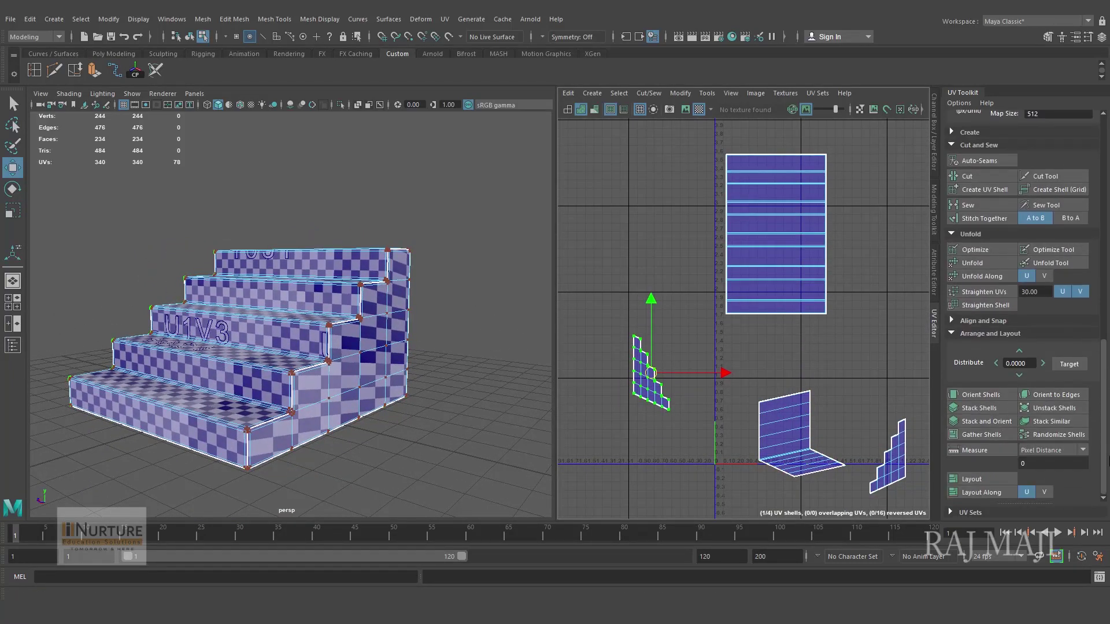
pyautogui.click(993, 264)
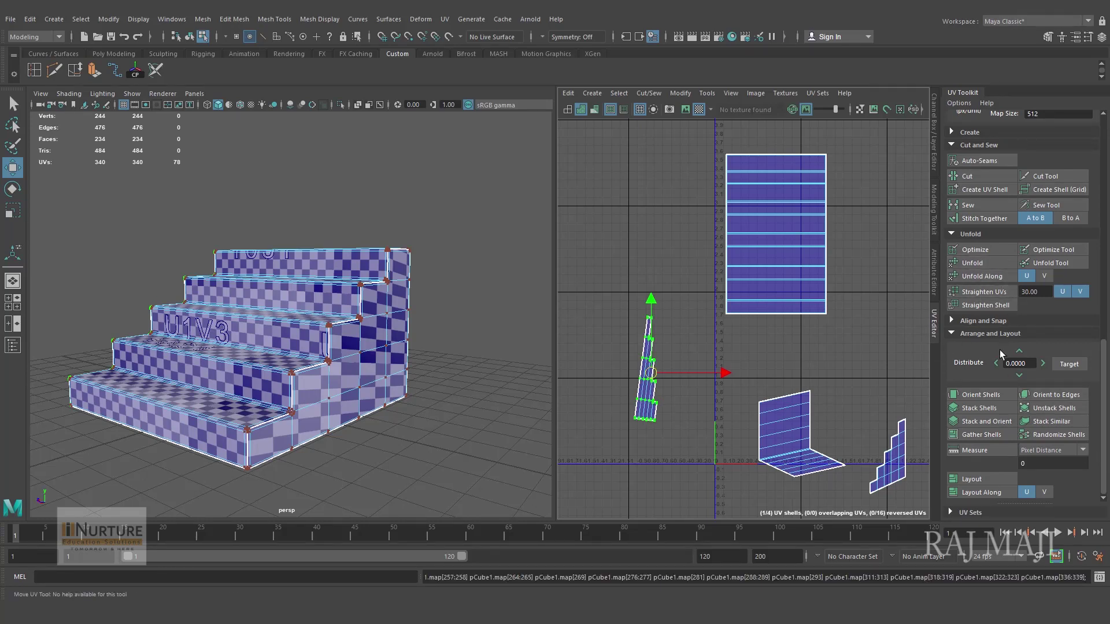
pyautogui.click(984, 275)
# Step: Select the other stepped side shell and unfold it along V and along U
pyautogui.click(1046, 276)
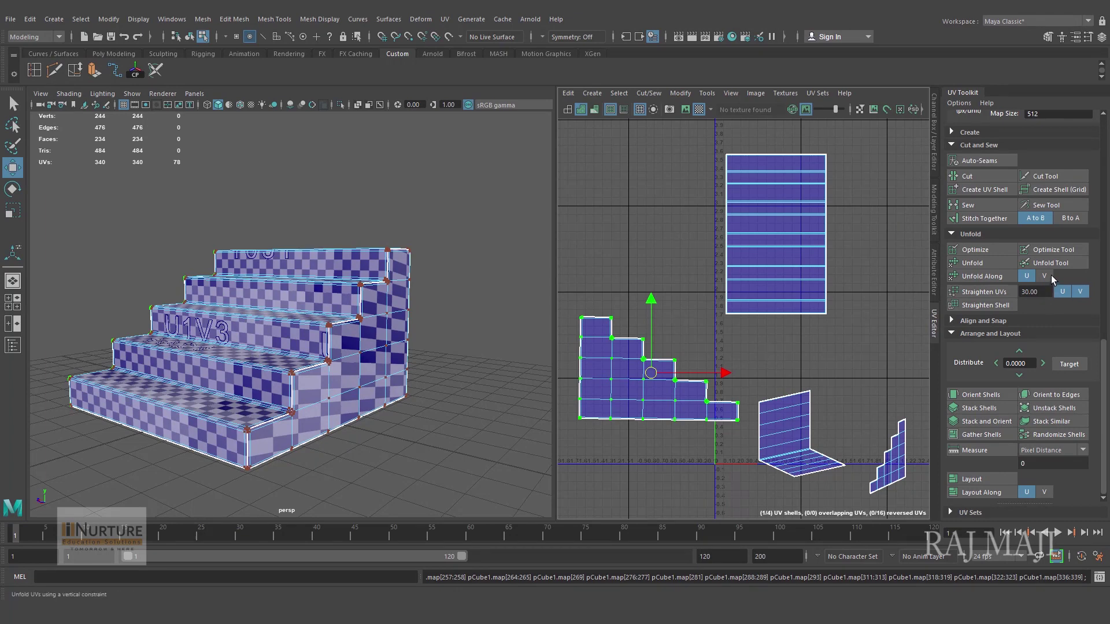
pyautogui.keyDown('alt'); pyautogui.moveTo(719, 408); pyautogui.dragTo(616, 359, button='middle'); pyautogui.keyUp('alt')
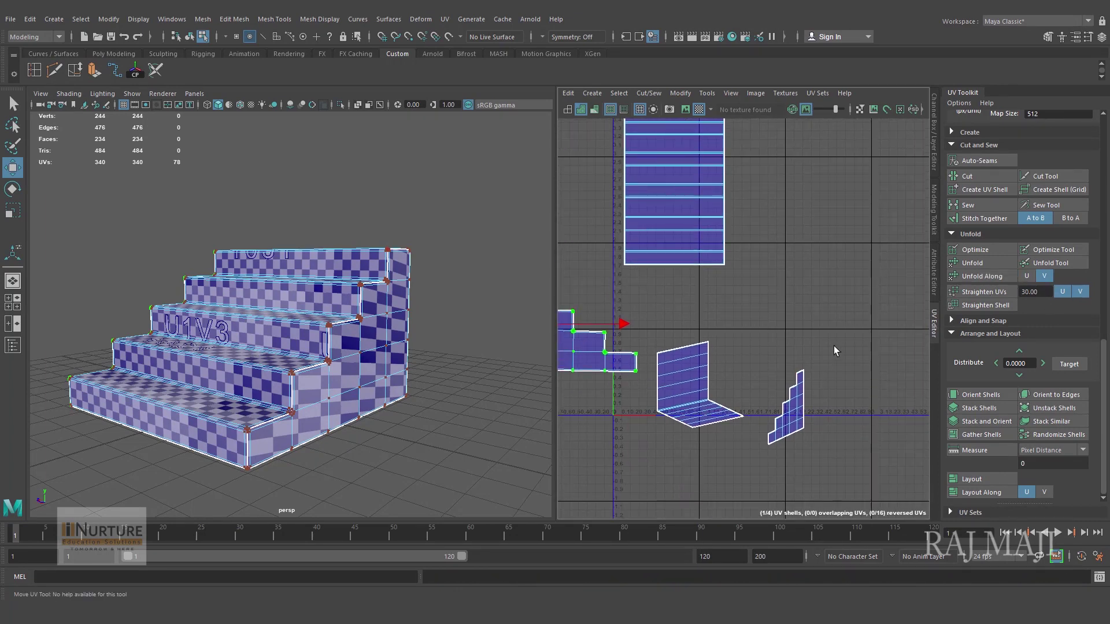
pyautogui.moveTo(835, 347); pyautogui.dragTo(761, 473)
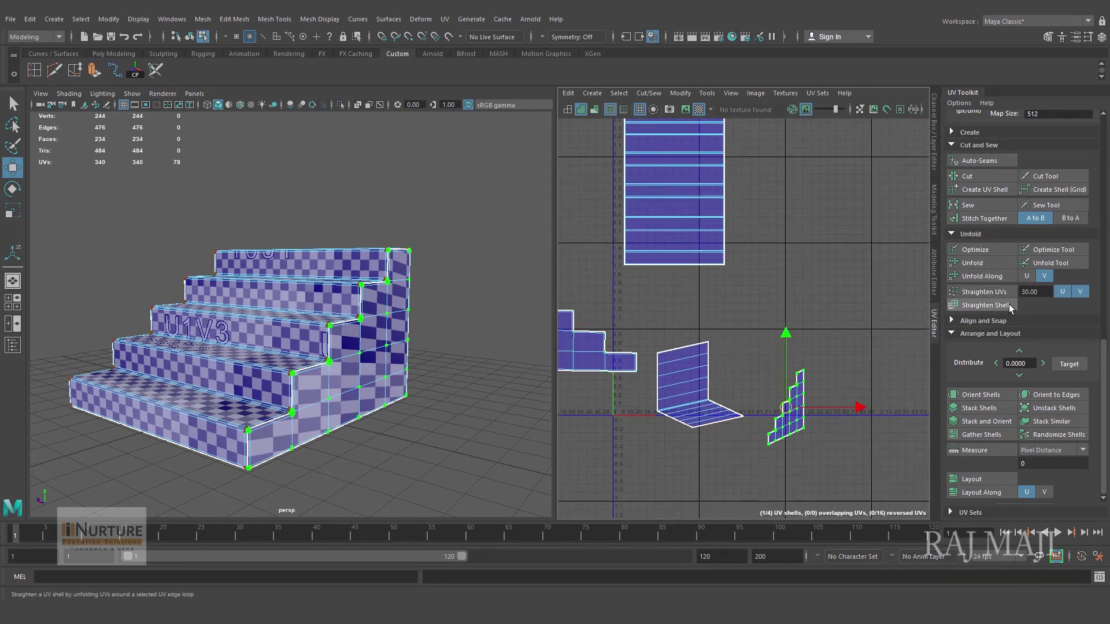
pyautogui.click(994, 275)
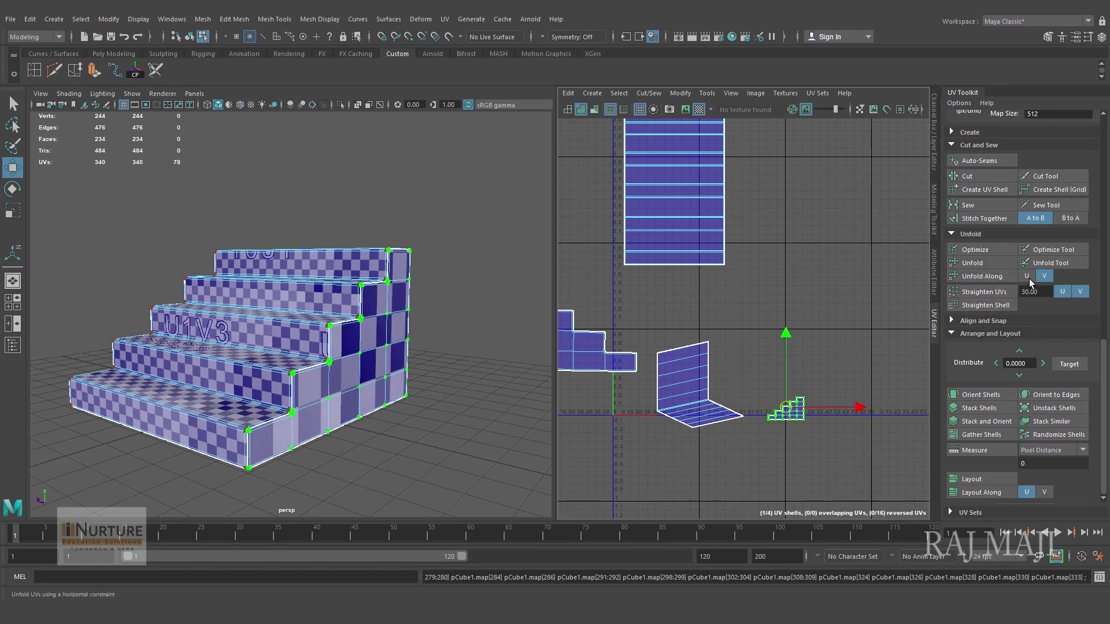
pyautogui.click(1028, 277)
pyautogui.click(991, 276)
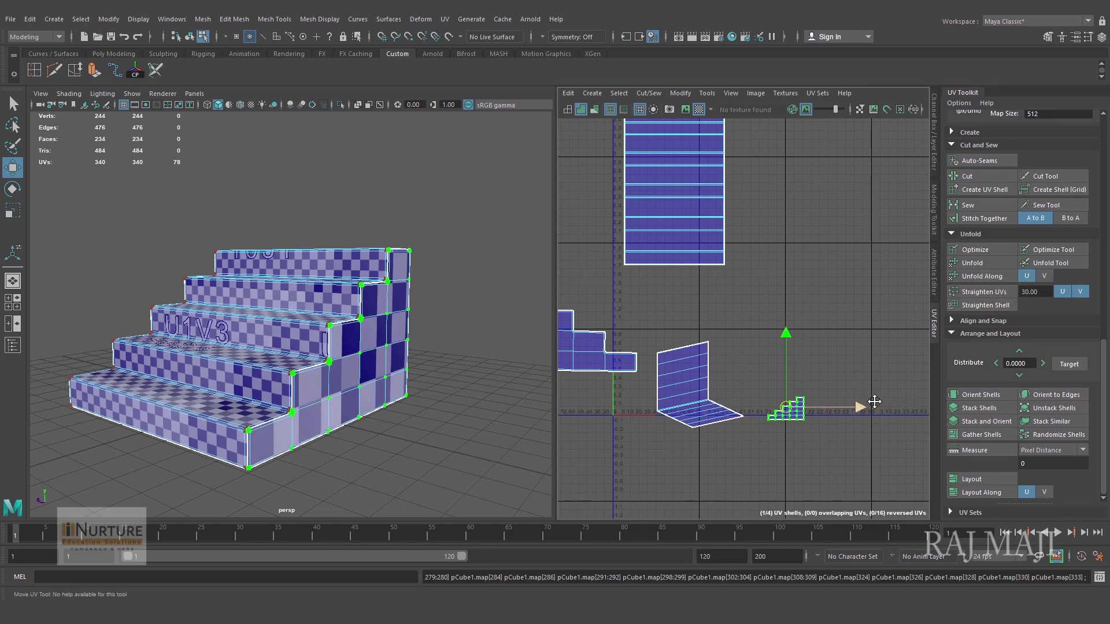
pyautogui.keyDown('alt'); pyautogui.moveTo(771, 435); pyautogui.dragTo(852, 435, button='middle'); pyautogui.keyUp('alt')
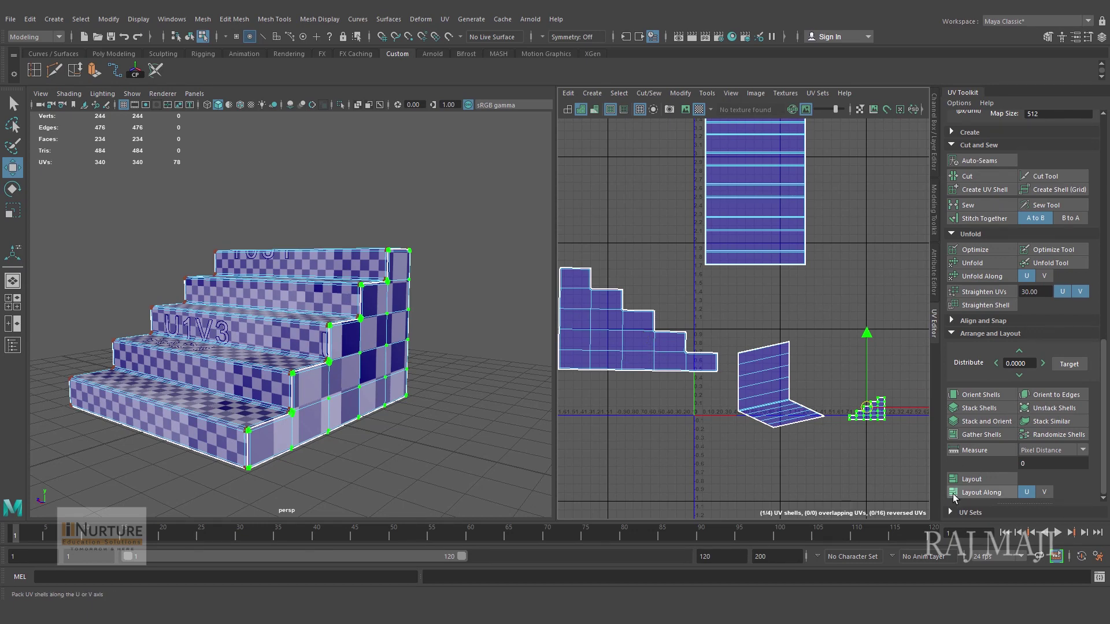
# Step: Straighten the UVs of both stepped side shells in U and V at an angle of 30
pyautogui.keyDown('alt'); pyautogui.moveTo(792, 397); pyautogui.dragTo(860, 433, button='middle'); pyautogui.keyUp('alt')
pyautogui.moveTo(660, 376); pyautogui.dragTo(783, 454)
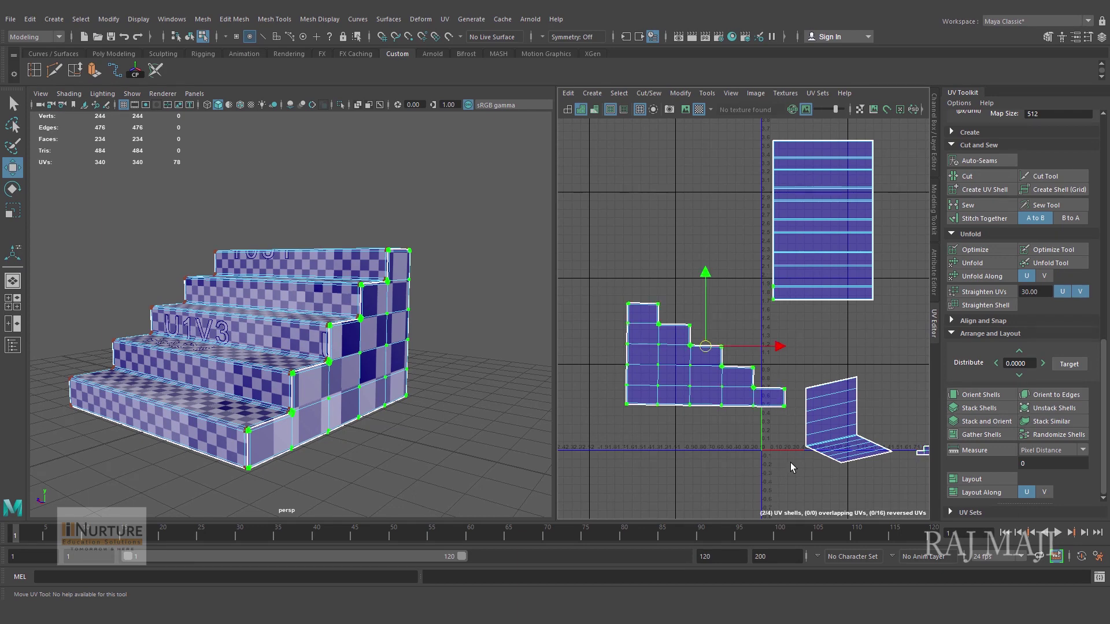
pyautogui.click(987, 290)
pyautogui.keyDown('alt'); pyautogui.moveTo(777, 410); pyautogui.dragTo(661, 384, button='middle'); pyautogui.keyUp('alt')
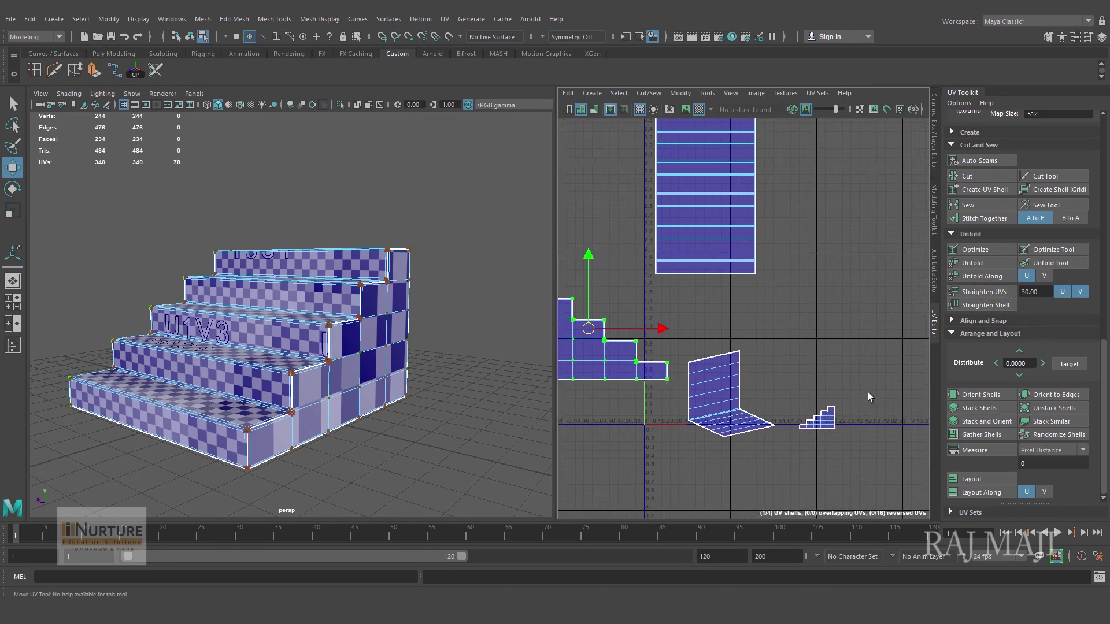
pyautogui.moveTo(799, 448); pyautogui.dragTo(796, 450)
pyautogui.click(984, 292)
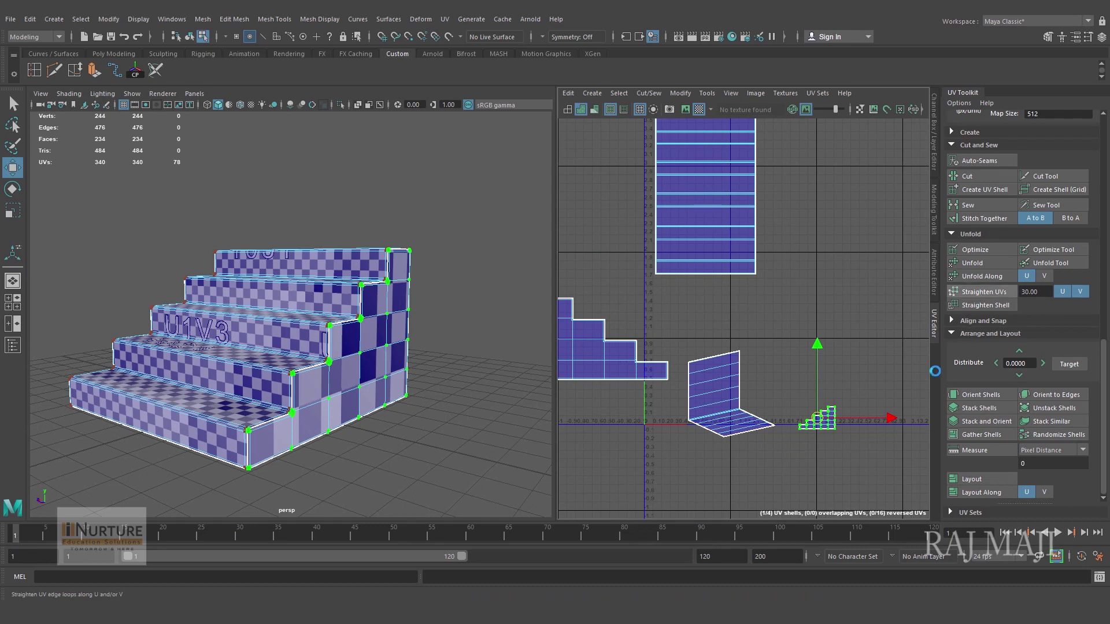
pyautogui.scroll(1, 789, 414)
pyautogui.keyDown('alt'); pyautogui.moveTo(341, 382); pyautogui.dragTo(413, 403); pyautogui.keyUp('alt')
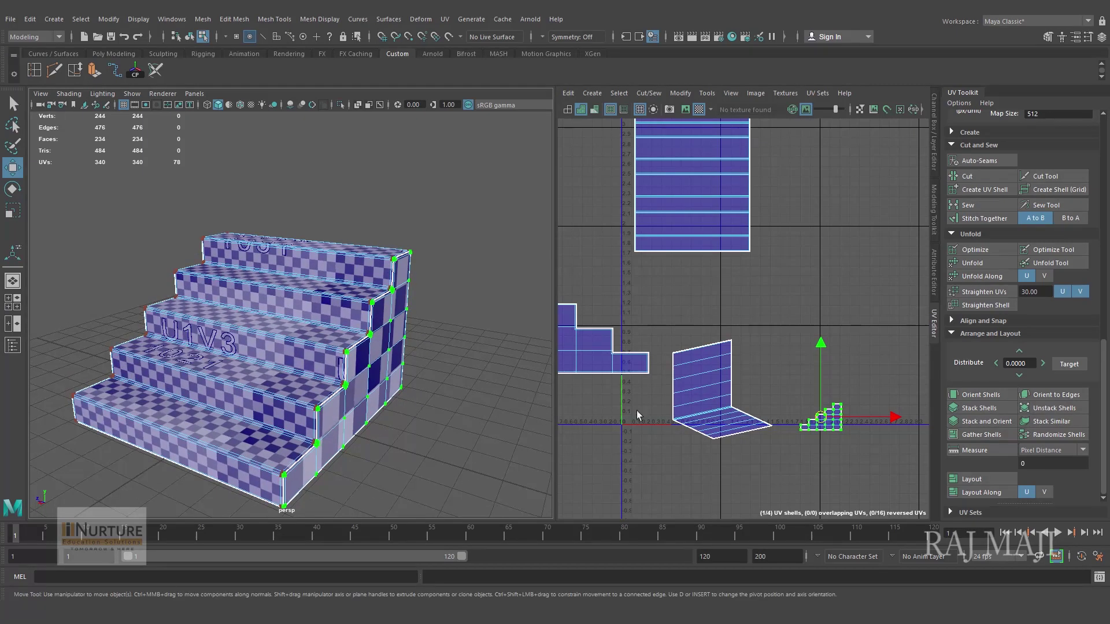
# Step: Unfold the bent back-and-bottom shell and rotate it until it stands upright
pyautogui.keyDown('alt'); pyautogui.moveTo(772, 395); pyautogui.dragTo(807, 374, button='middle'); pyautogui.keyUp('alt')
pyautogui.moveTo(695, 297); pyautogui.dragTo(819, 466)
pyautogui.keyDown('alt'); pyautogui.moveTo(395, 386); pyautogui.dragTo(366, 332); pyautogui.keyUp('alt')
pyautogui.click(986, 261)
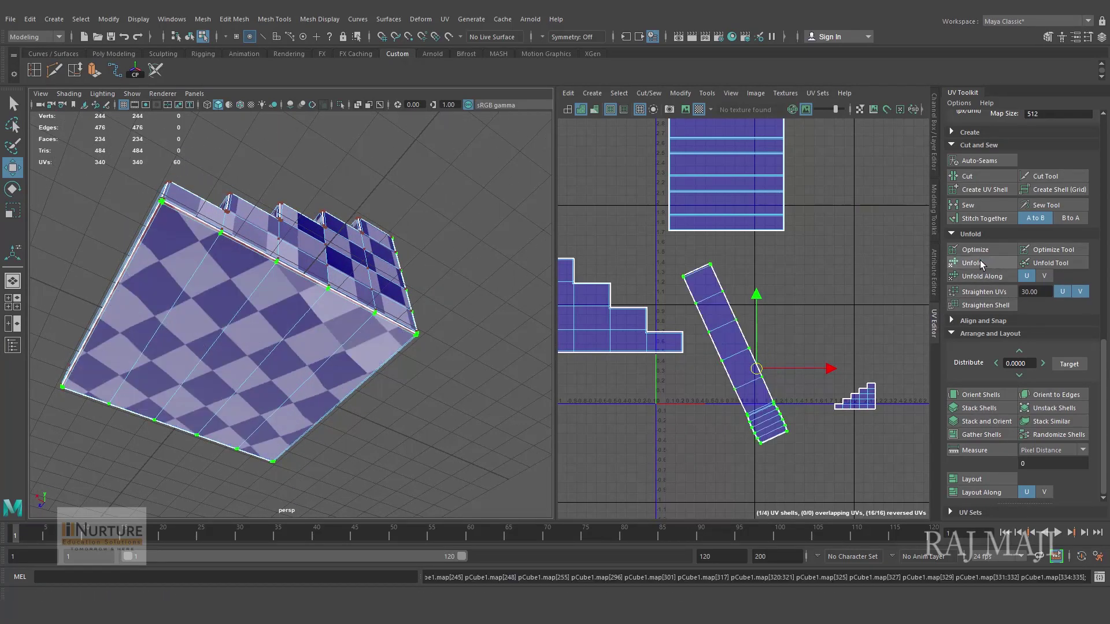
pyautogui.press('e')
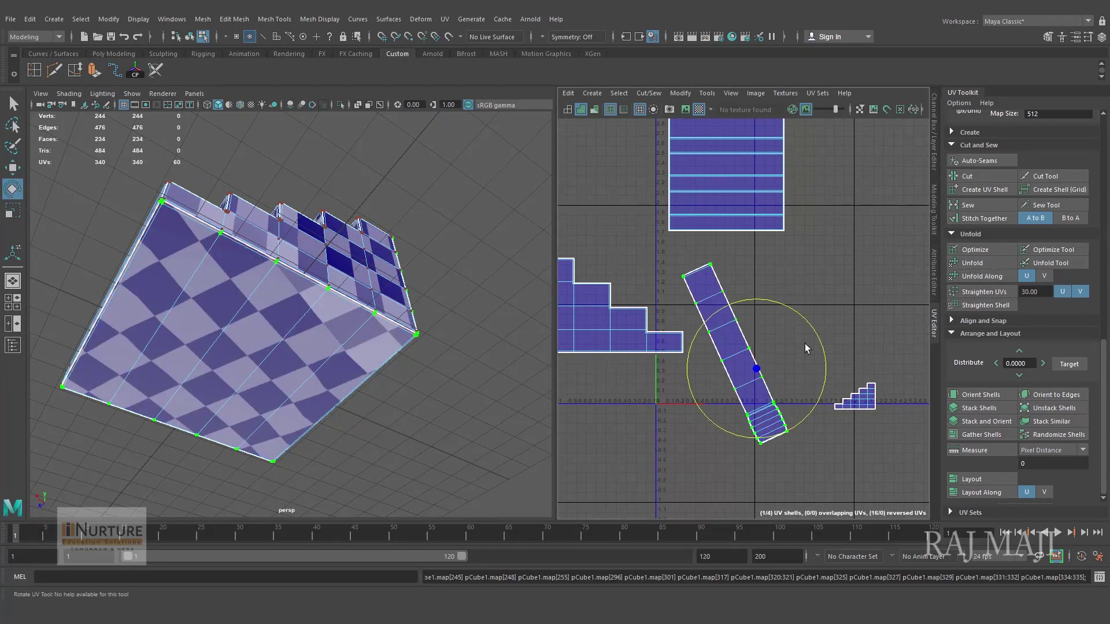
pyautogui.moveTo(811, 330); pyautogui.dragTo(827, 352)
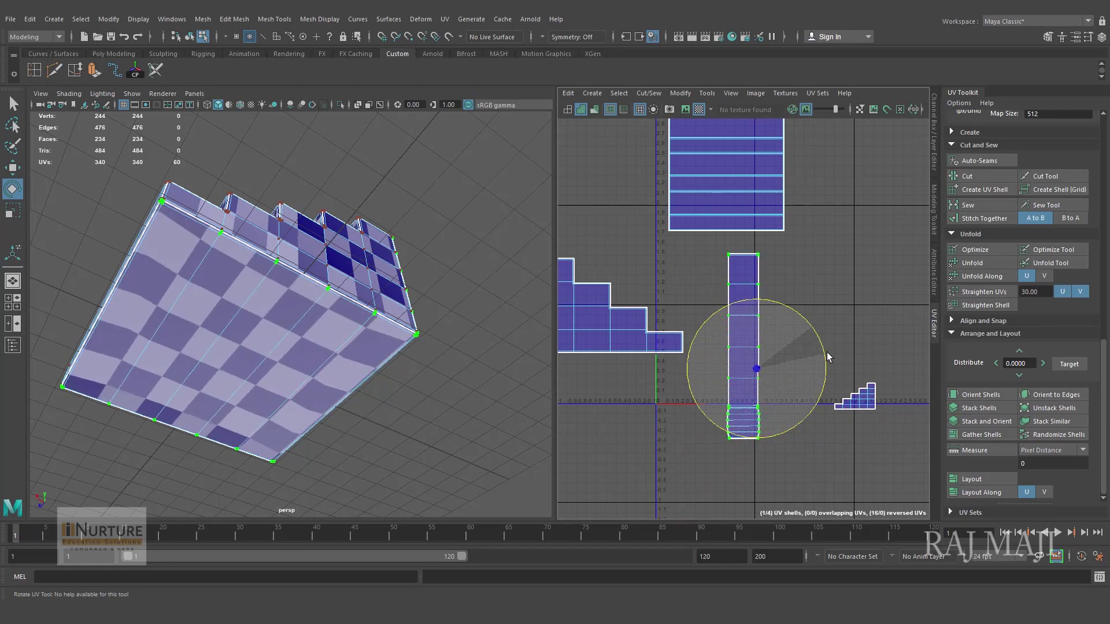
pyautogui.keyDown('alt'); pyautogui.moveTo(826, 352); pyautogui.dragTo(837, 372, button='middle'); pyautogui.keyUp('alt')
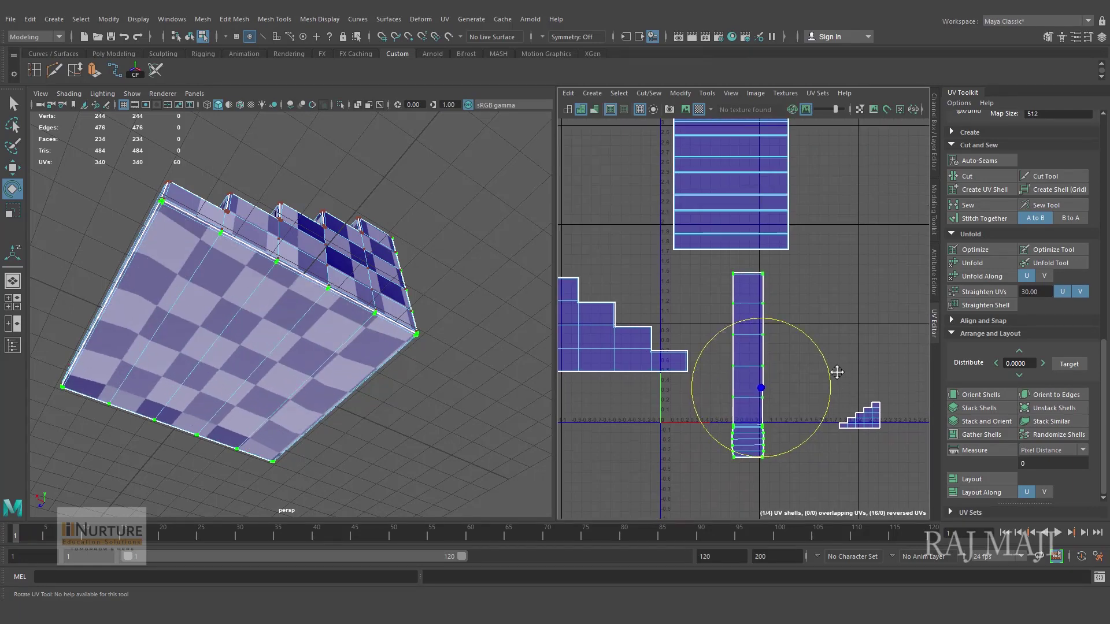
# Step: Try unfolding the upright back-and-bottom shell along U, undo it, and move the shell into the empty area below the other shells
pyautogui.click(993, 276)
pyautogui.hotkey('ctrl', 'z')
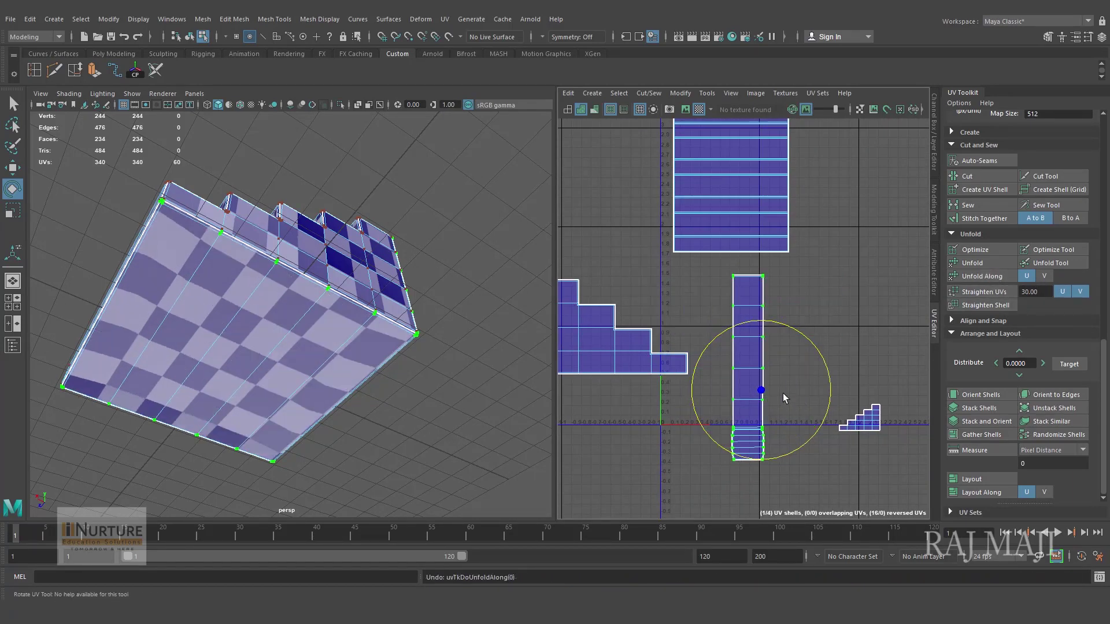
pyautogui.keyDown('alt'); pyautogui.moveTo(775, 382); pyautogui.dragTo(778, 367, button='middle'); pyautogui.keyUp('alt')
pyautogui.keyDown('alt'); pyautogui.moveTo(415, 359); pyautogui.dragTo(449, 382); pyautogui.keyUp('alt')
pyautogui.press('w')
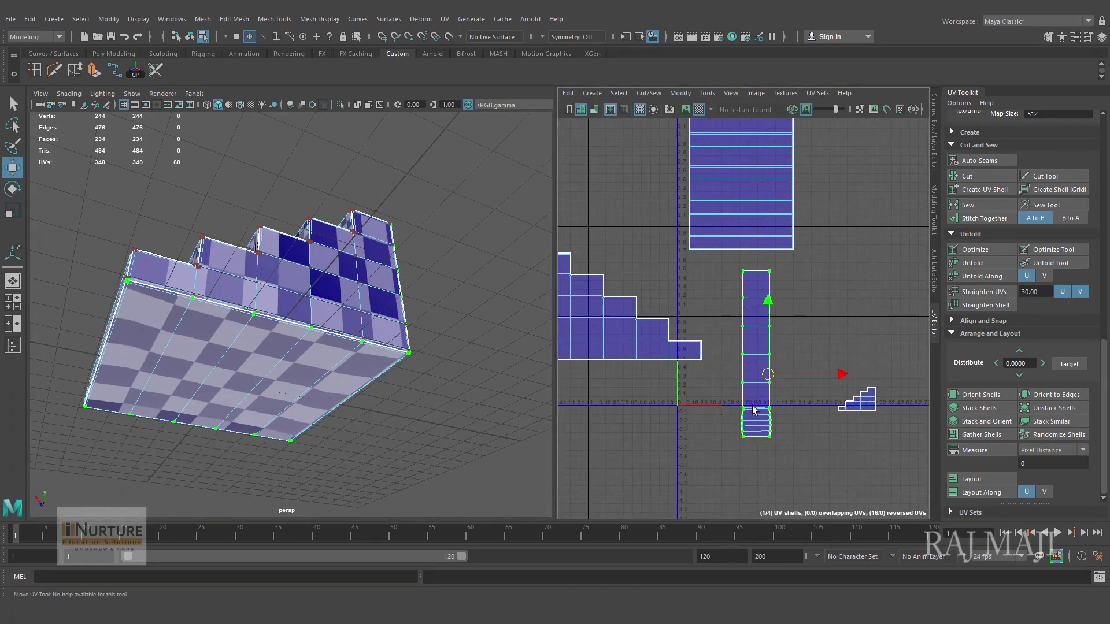
pyautogui.moveTo(769, 377); pyautogui.dragTo(764, 485)
pyautogui.keyDown('alt'); pyautogui.moveTo(764, 485); pyautogui.dragTo(756, 312, button='middle'); pyautogui.keyUp('alt')
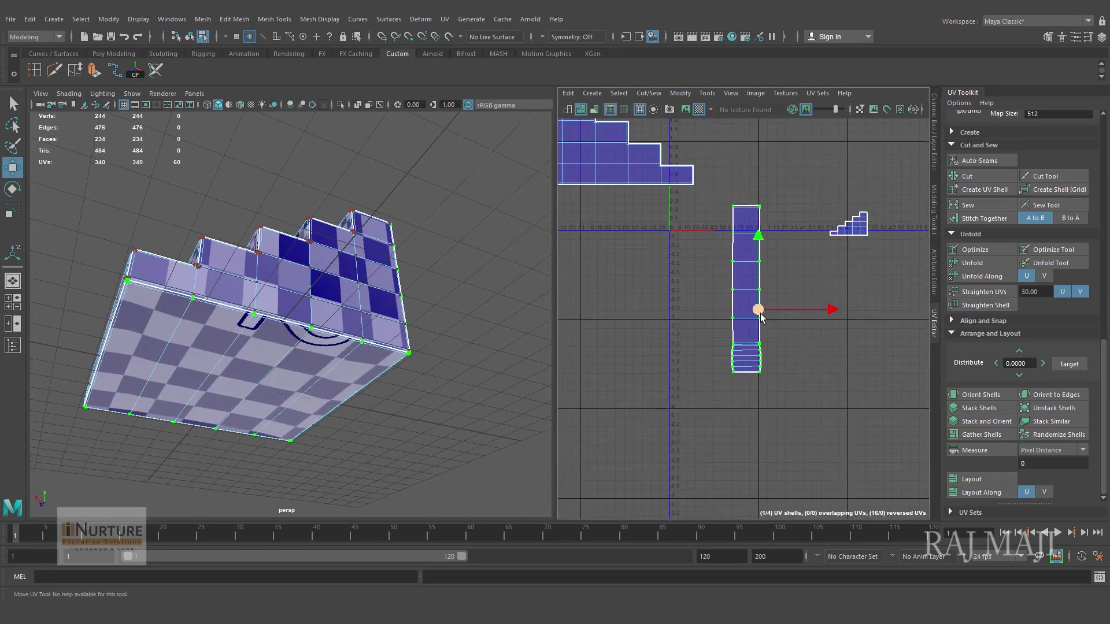
pyautogui.moveTo(760, 322); pyautogui.dragTo(801, 490)
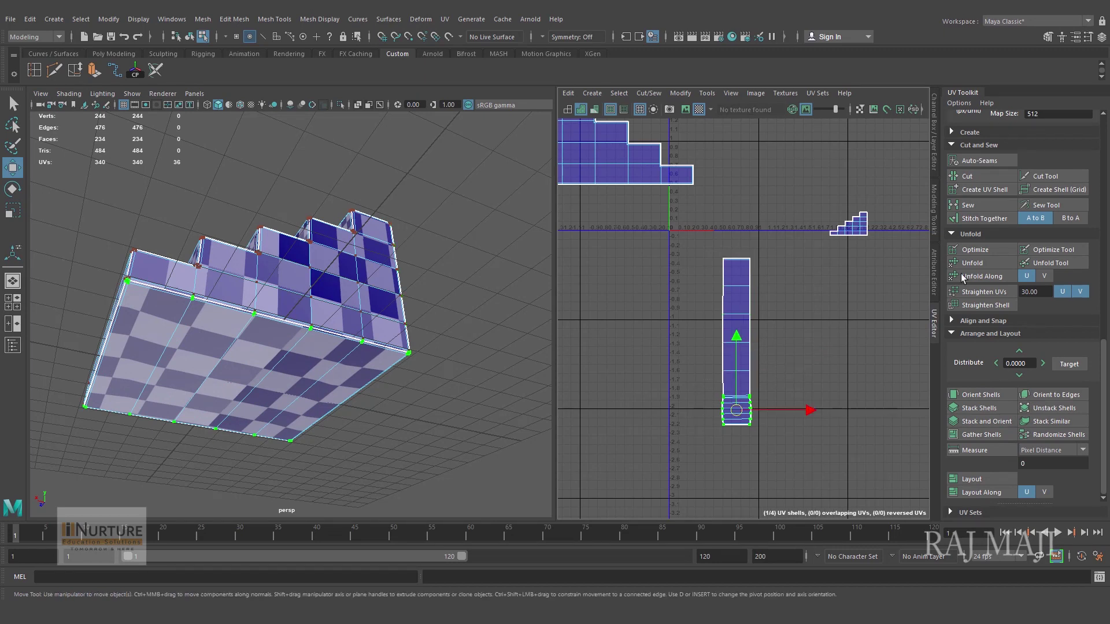
# Step: Unfold the densely divided lower section of the back-and-bottom shell and its upper section separately
pyautogui.click(977, 264)
pyautogui.moveTo(697, 245); pyautogui.dragTo(761, 373)
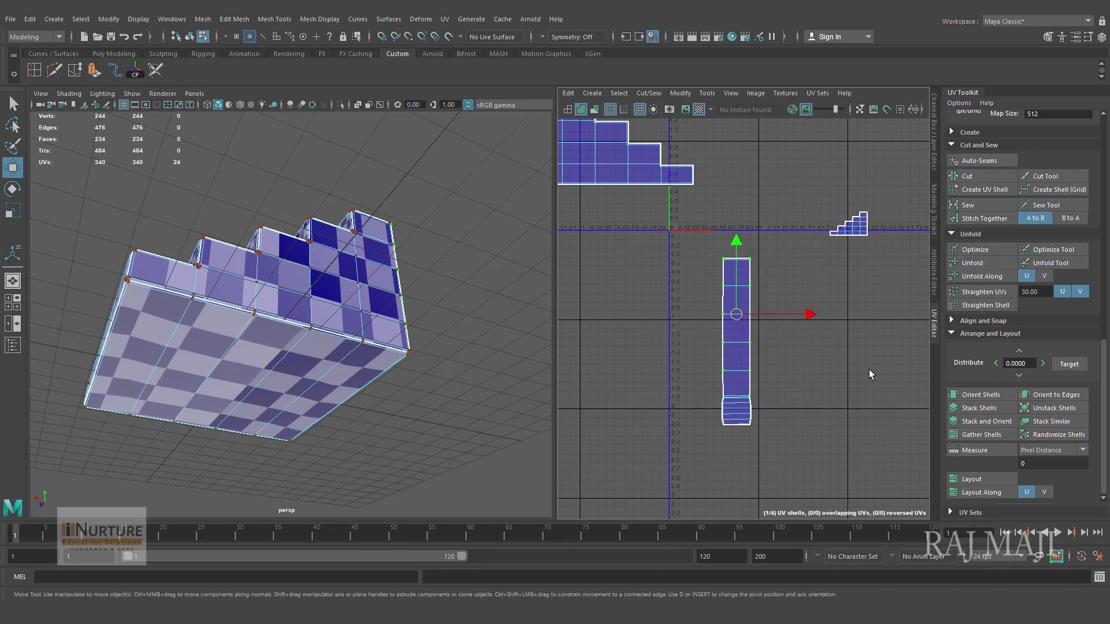
pyautogui.click(977, 264)
# Step: Unfold the whole back-and-bottom shell along U, along V, and along U again
pyautogui.moveTo(697, 234); pyautogui.dragTo(816, 496)
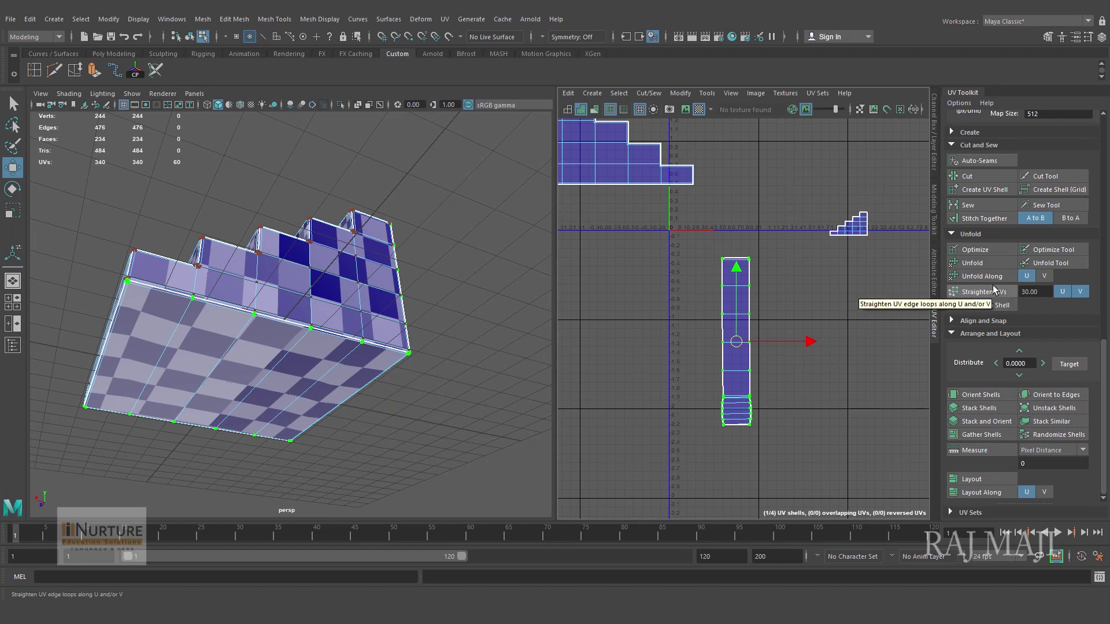
pyautogui.click(992, 278)
pyautogui.click(1044, 276)
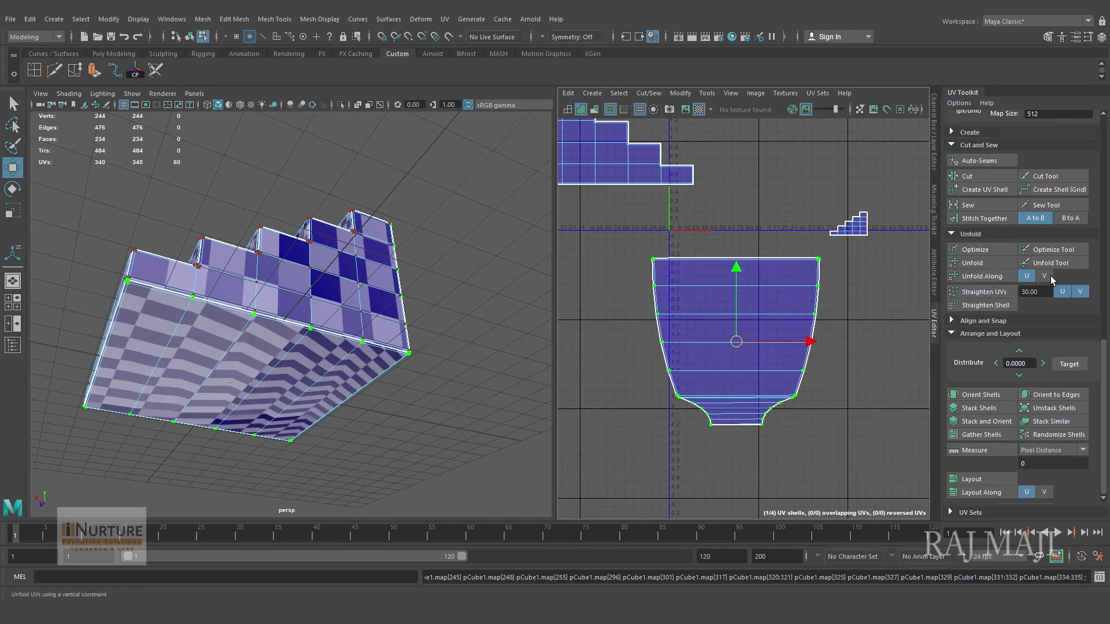
pyautogui.click(989, 276)
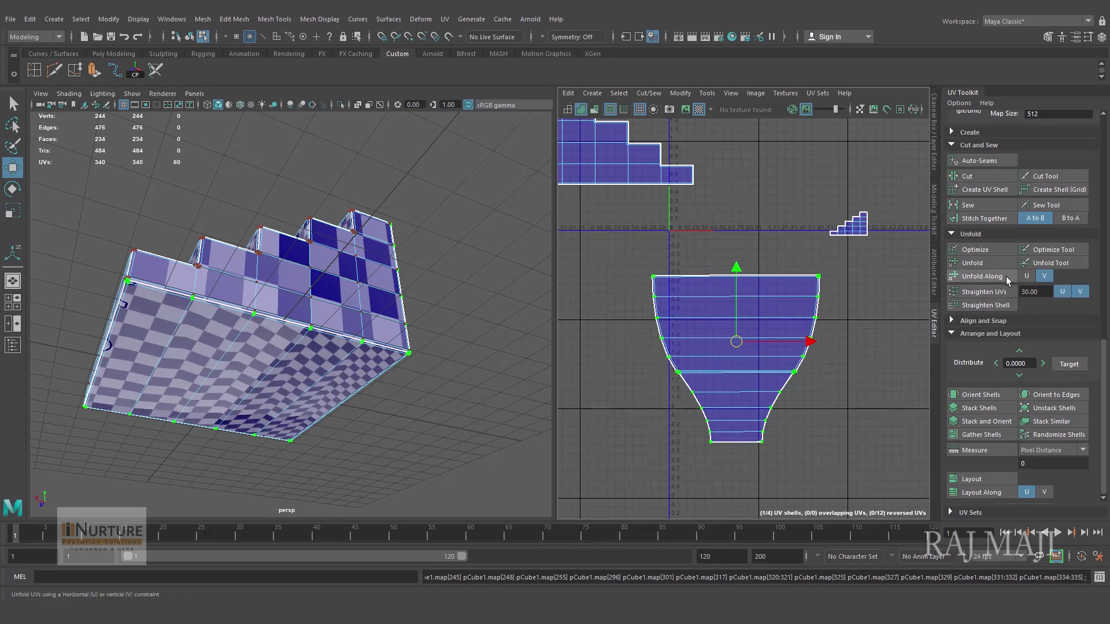
pyautogui.click(1026, 276)
pyautogui.click(1000, 276)
pyautogui.click(998, 277)
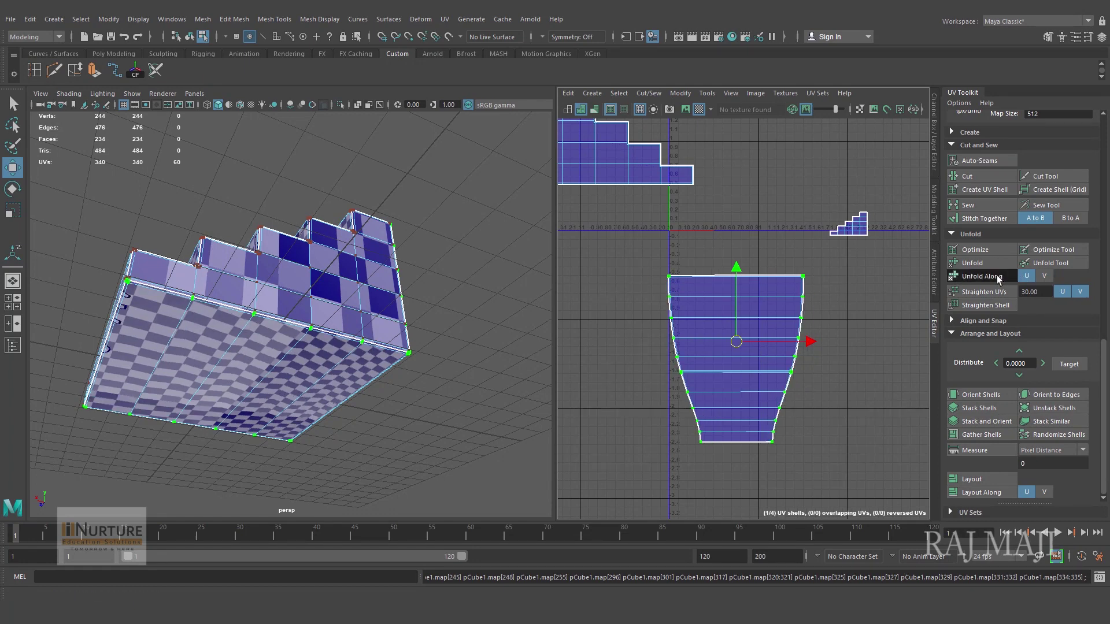
# Step: Unfold only the left border UVs of the back-and-bottom shell along V
pyautogui.moveTo(658, 257); pyautogui.dragTo(722, 468)
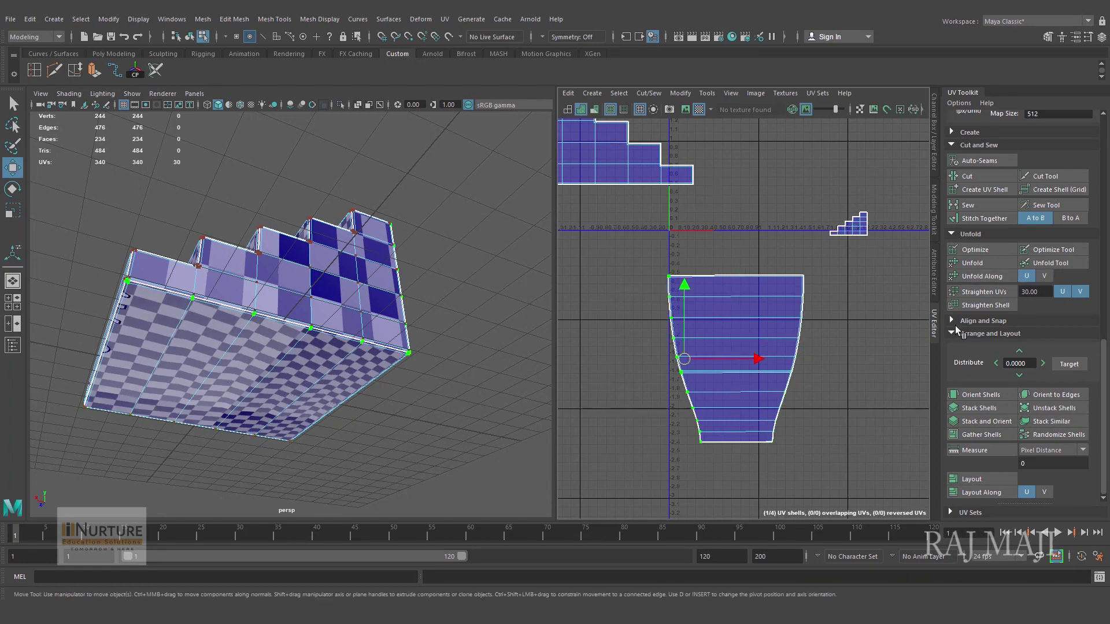
pyautogui.click(1046, 275)
pyautogui.click(993, 275)
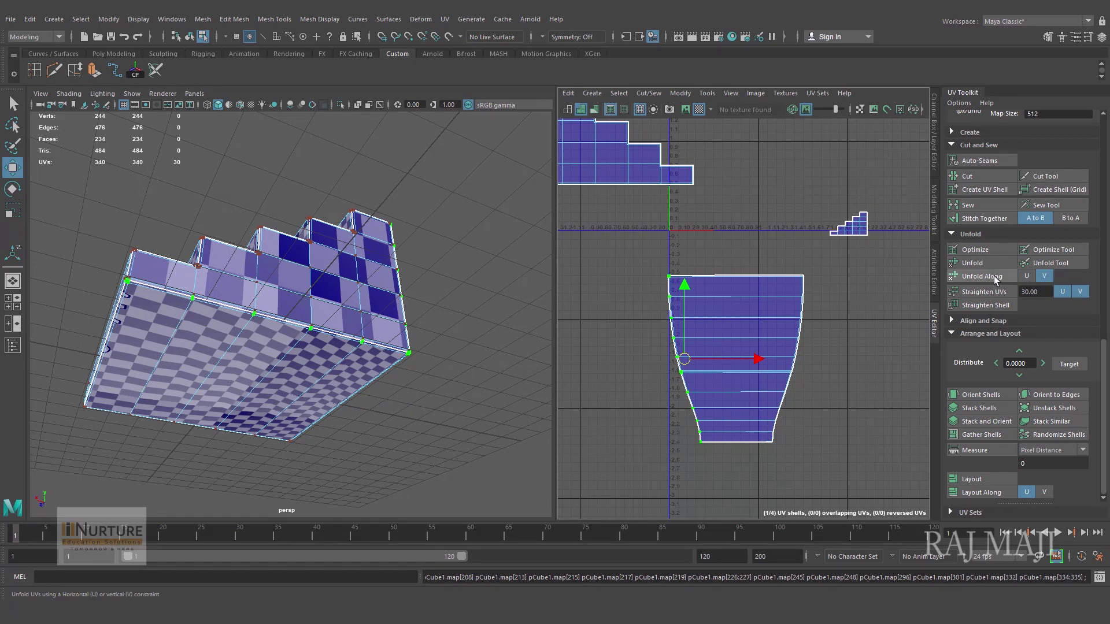
# Step: Unfold the right border UVs of the back-and-bottom shell along V and along U
pyautogui.moveTo(747, 261); pyautogui.dragTo(844, 479)
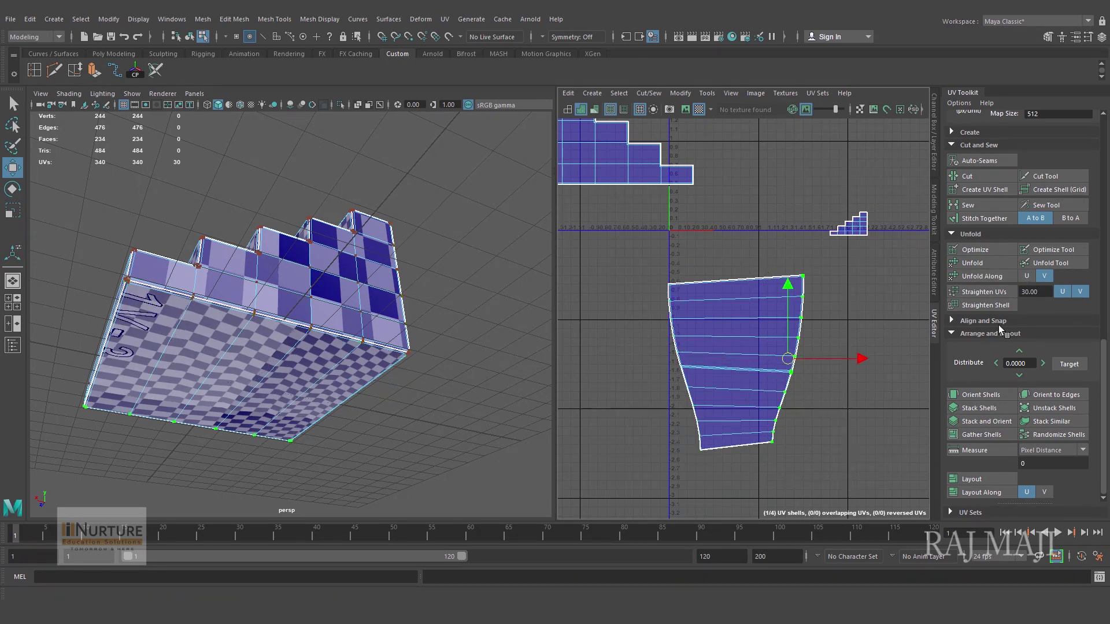
pyautogui.click(987, 277)
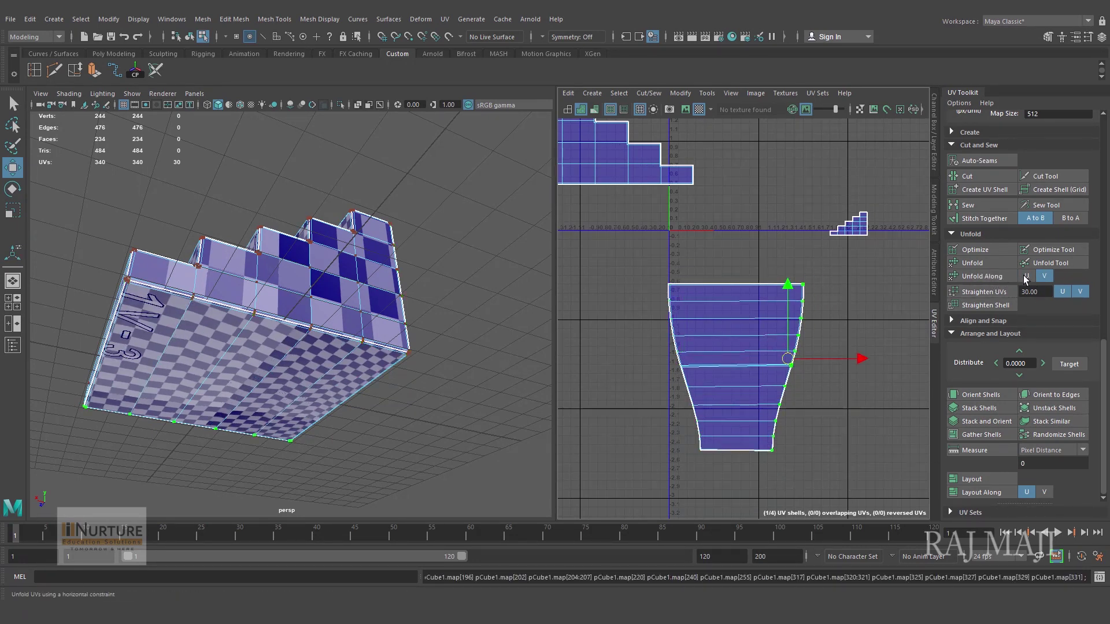
pyautogui.click(1027, 275)
pyautogui.click(993, 276)
pyautogui.click(991, 278)
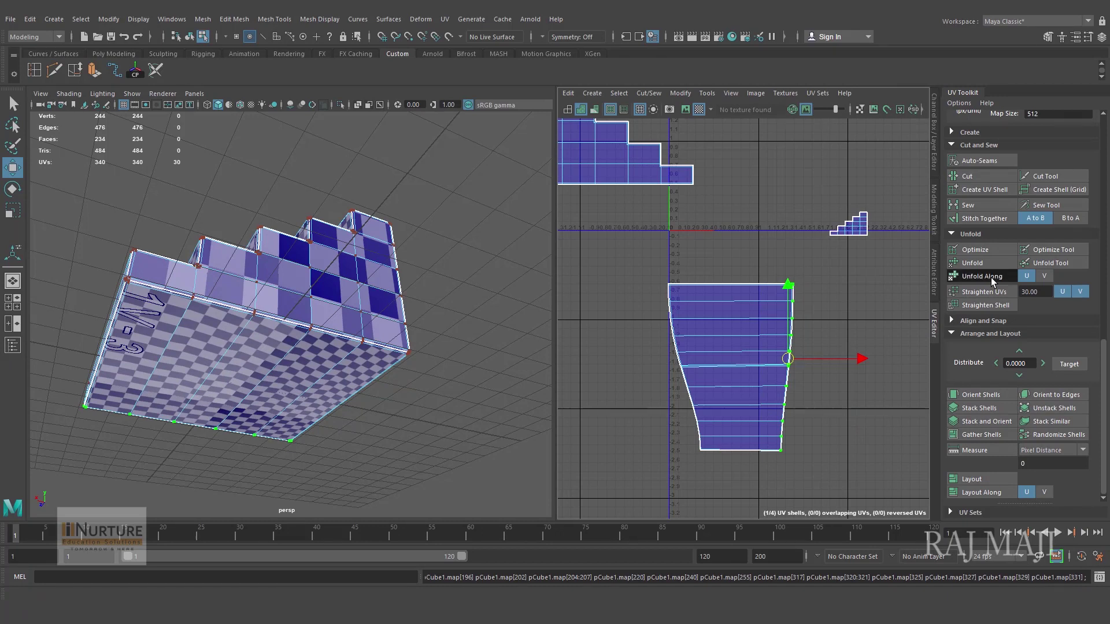
# Step: Unfold the left border UVs of the back-and-bottom shell along U and along V
pyautogui.moveTo(645, 259); pyautogui.dragTo(750, 495)
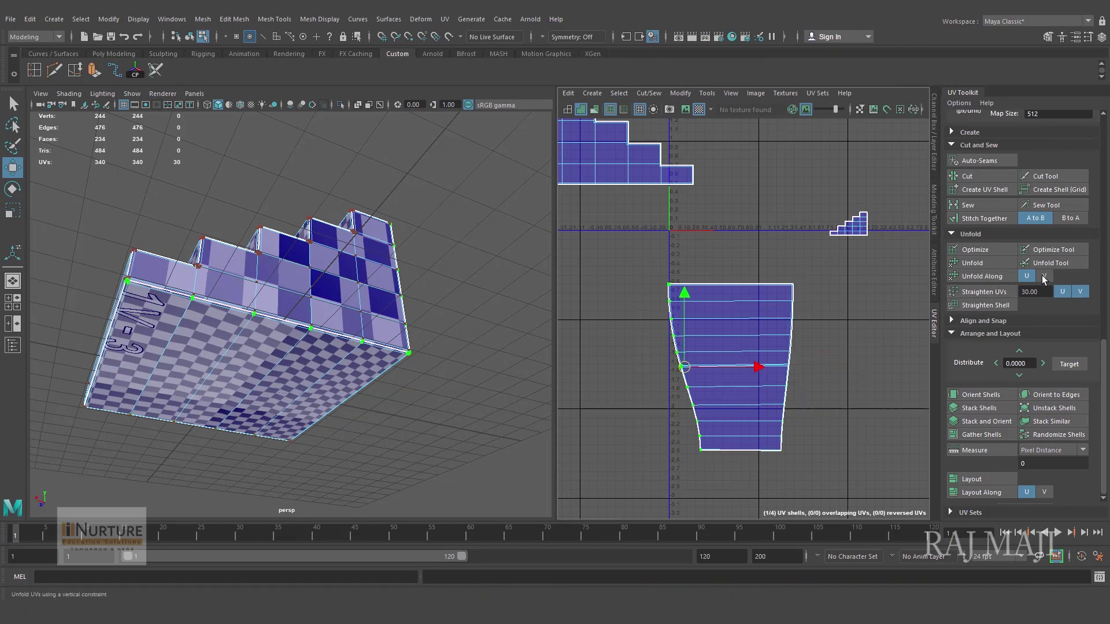
pyautogui.click(983, 276)
pyautogui.click(1044, 277)
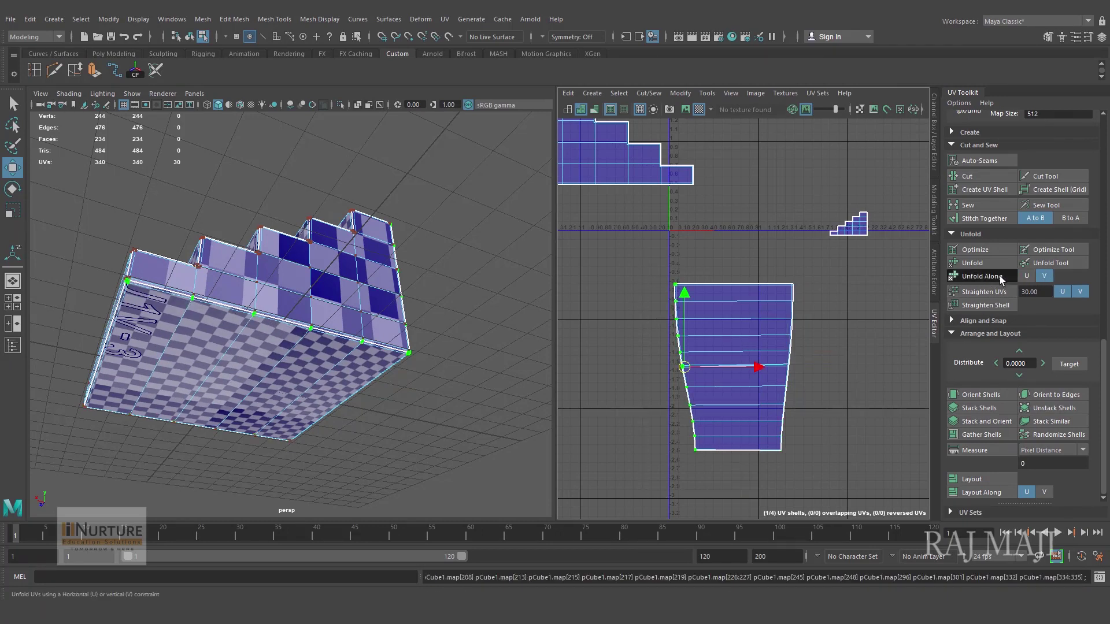
# Step: Select the entire back-and-bottom shell and unfold it along V and along U
pyautogui.moveTo(622, 267); pyautogui.dragTo(827, 529)
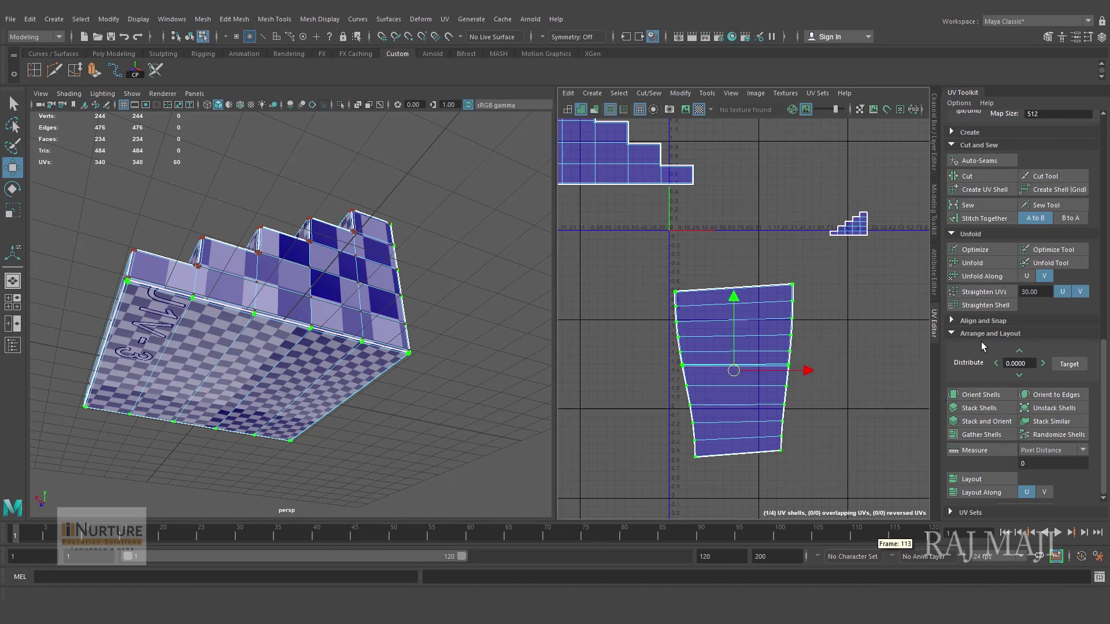
pyautogui.click(991, 276)
pyautogui.click(1027, 276)
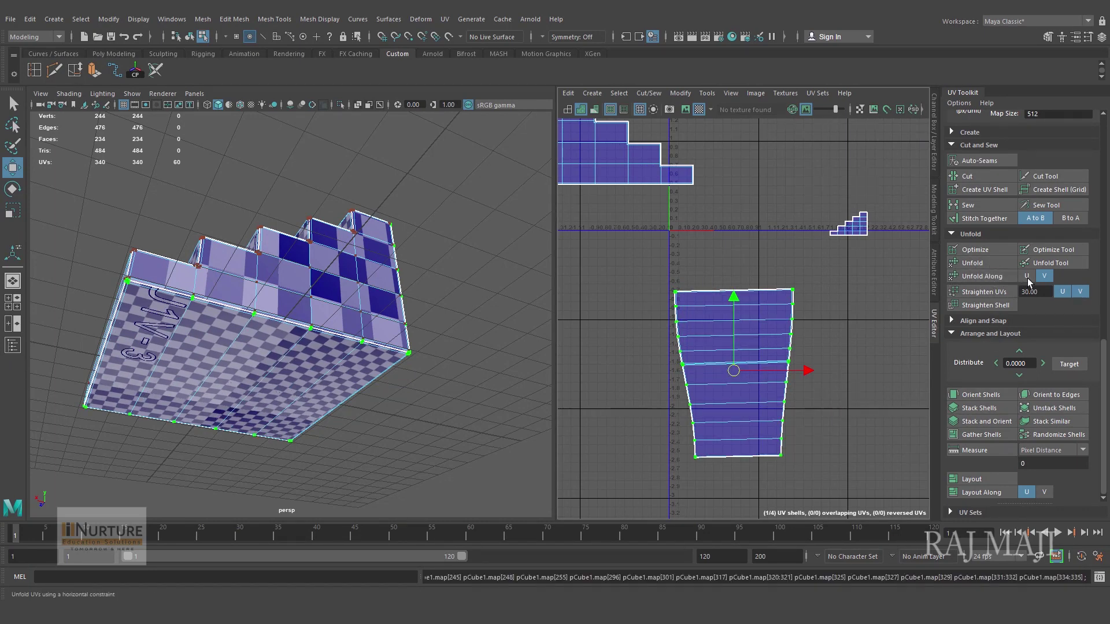
pyautogui.click(986, 279)
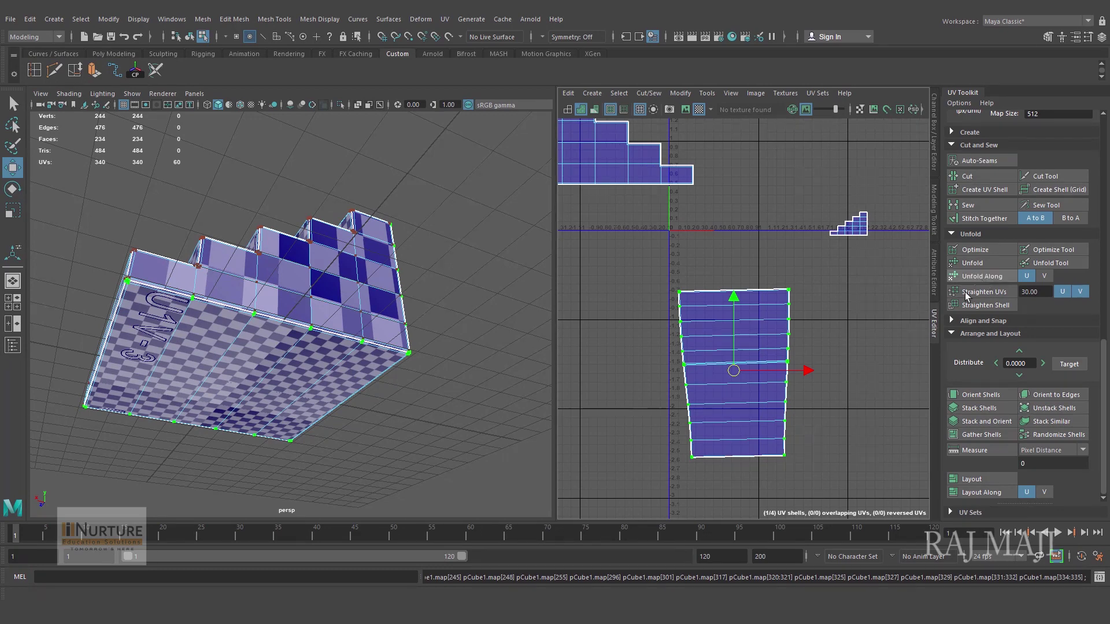
# Step: Straighten the left and right border UVs in U and V at an angle of 30, and straighten the entire back-and-bottom shell
pyautogui.moveTo(650, 276); pyautogui.dragTo(706, 475)
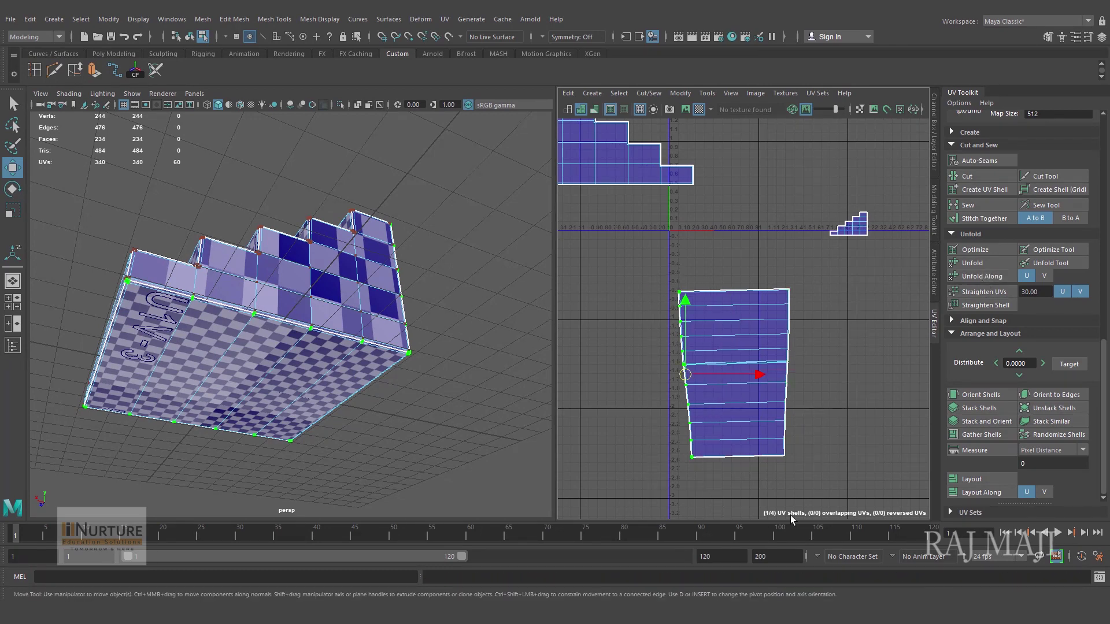
pyautogui.click(986, 291)
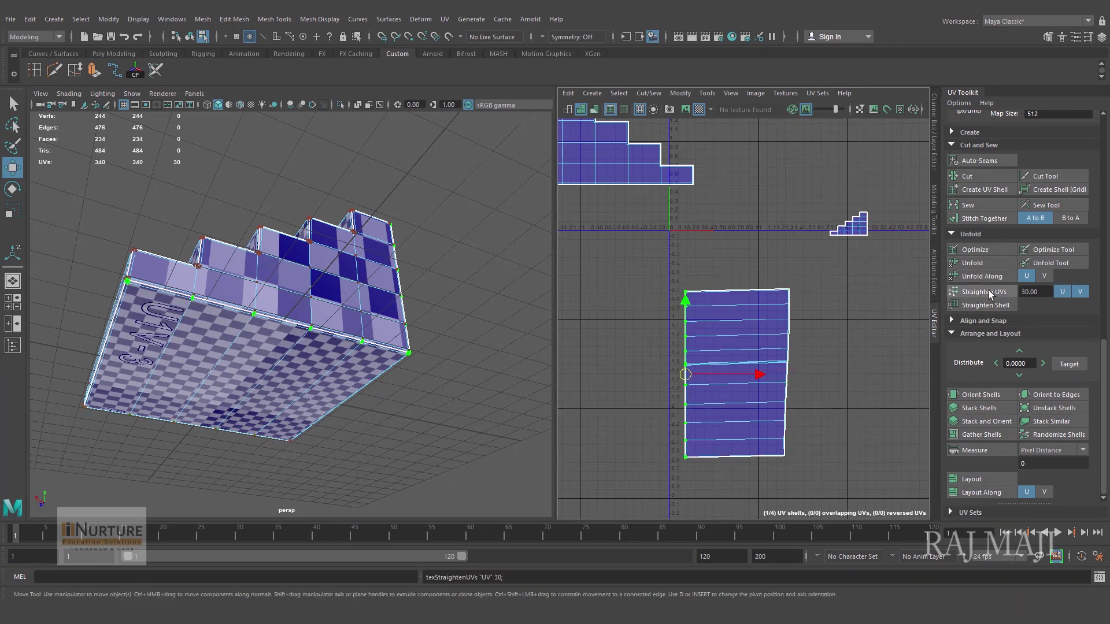
pyautogui.moveTo(755, 276); pyautogui.dragTo(810, 435)
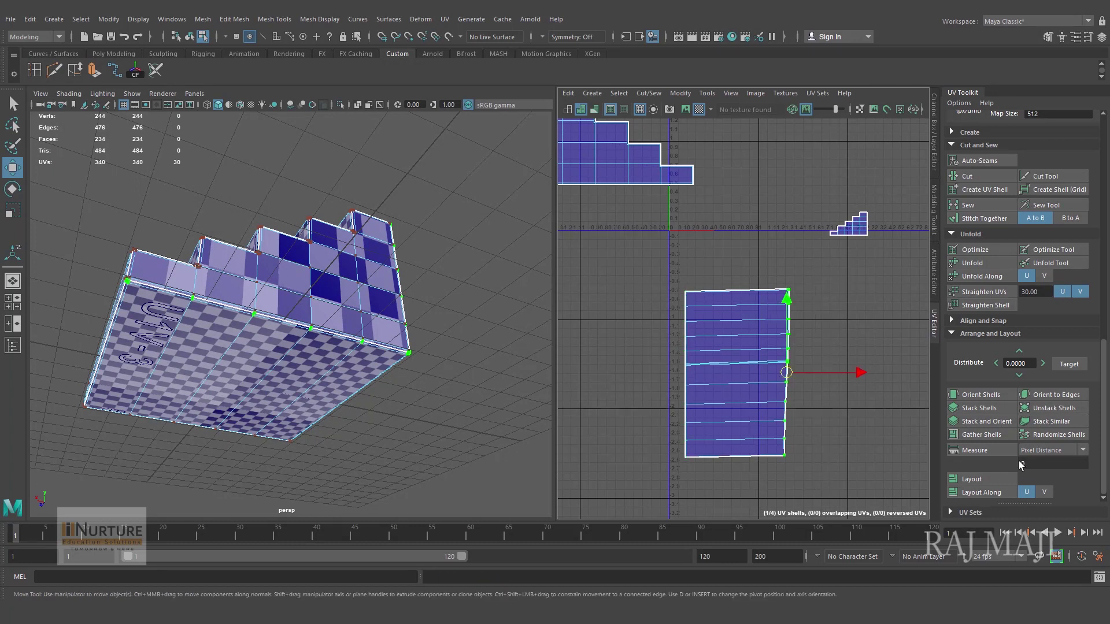
pyautogui.click(982, 291)
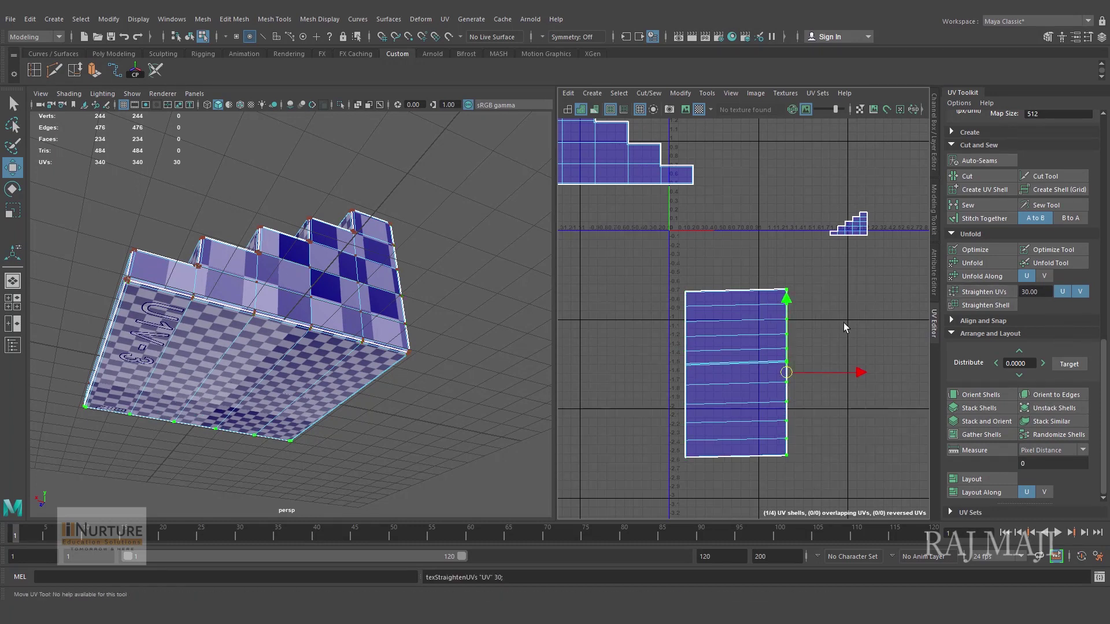
pyautogui.moveTo(649, 274); pyautogui.dragTo(823, 513)
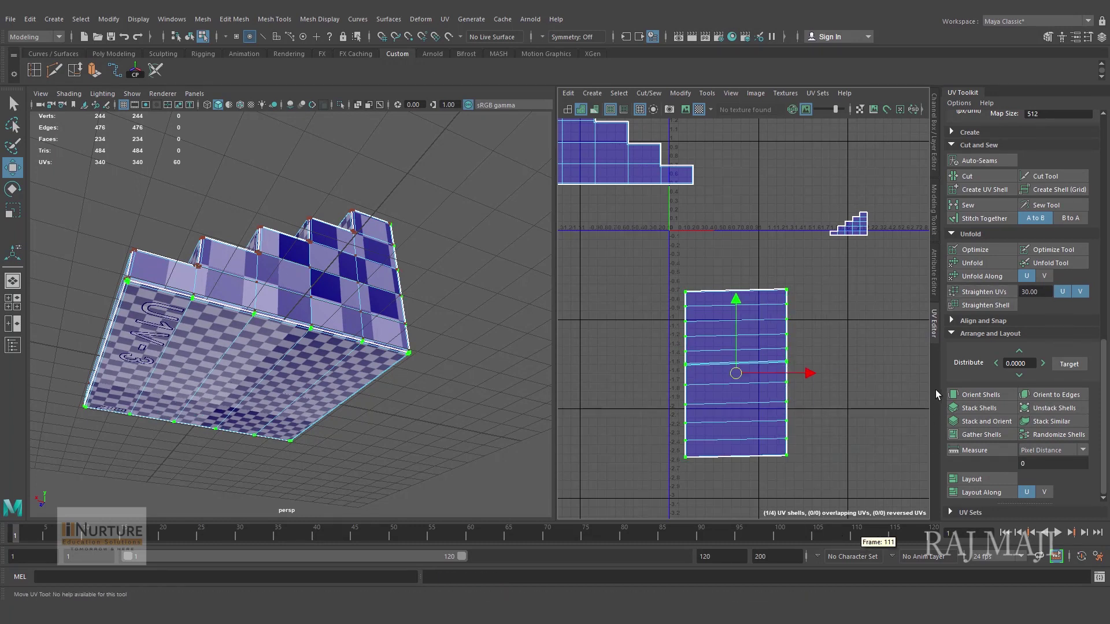
pyautogui.click(975, 305)
# Step: Select all four UV shells and lay them out automatically in the UV tile
pyautogui.scroll(-3, 823, 391)
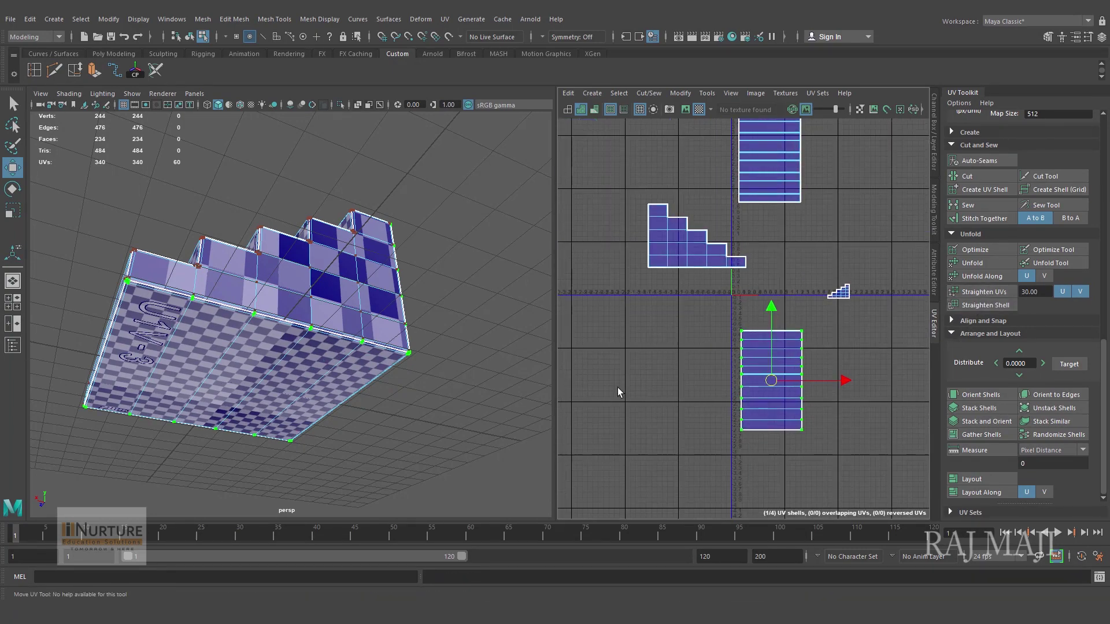
pyautogui.keyDown('alt'); pyautogui.moveTo(416, 379); pyautogui.dragTo(448, 378); pyautogui.keyUp('alt')
pyautogui.keyDown('alt'); pyautogui.moveTo(831, 377); pyautogui.dragTo(727, 352, button='right'); pyautogui.keyUp('alt')
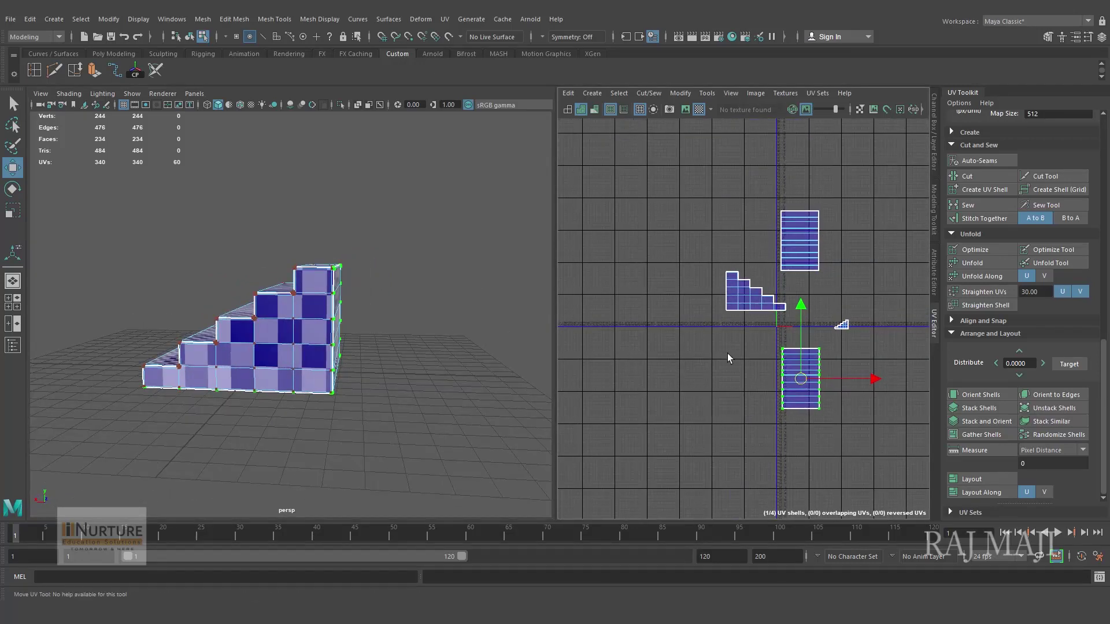
pyautogui.keyDown('alt'); pyautogui.moveTo(728, 353); pyautogui.dragTo(700, 380, button='middle'); pyautogui.keyUp('alt')
pyautogui.moveTo(604, 182); pyautogui.dragTo(872, 483)
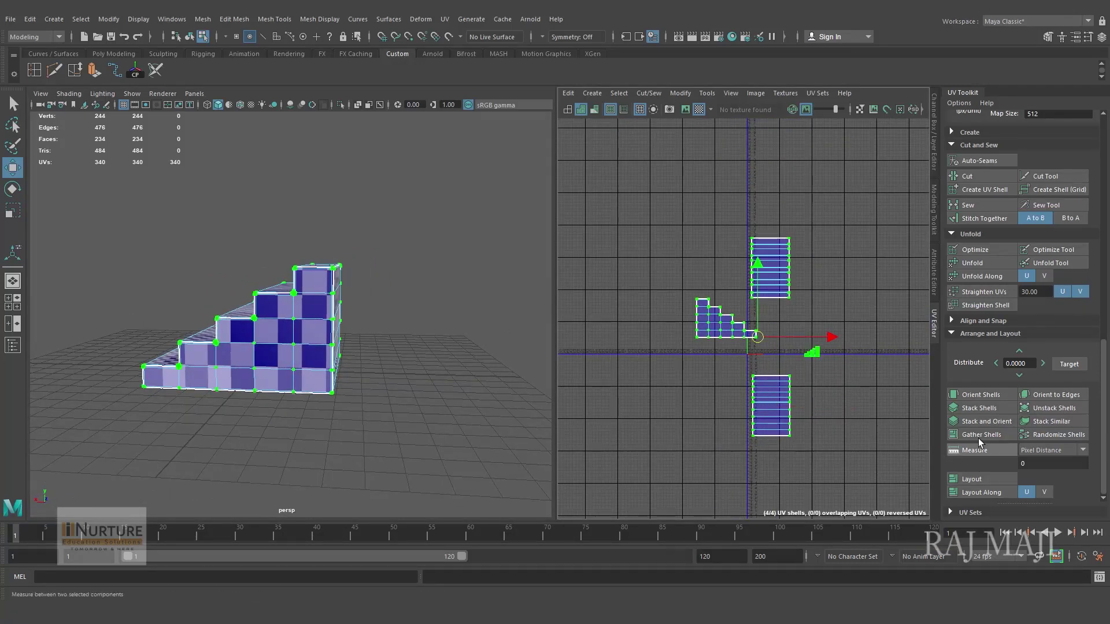
pyautogui.click(975, 479)
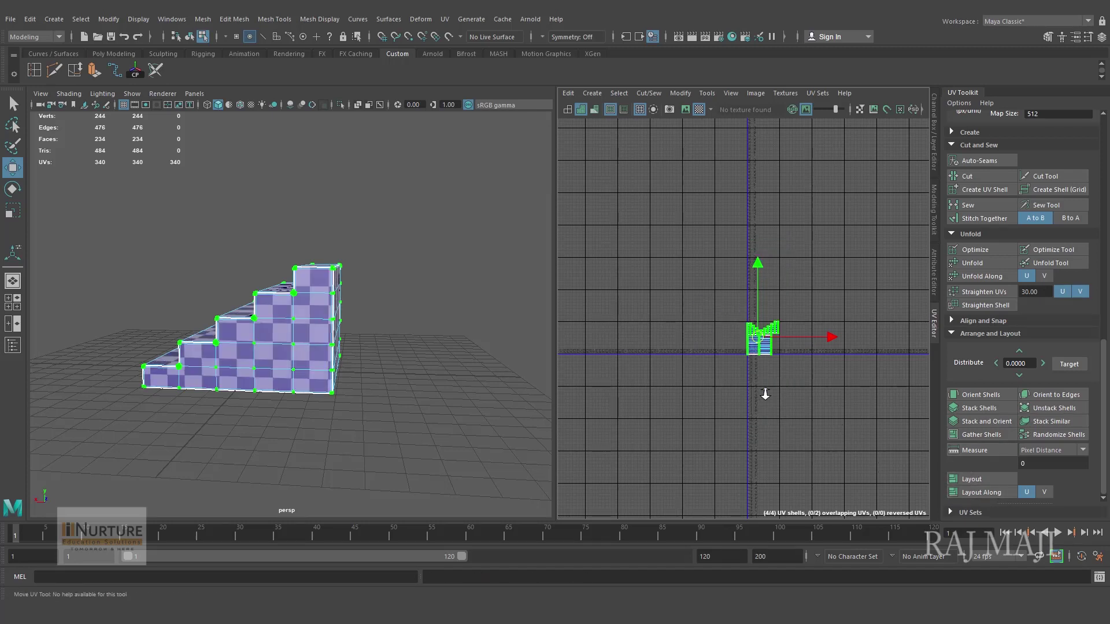
# Step: Select all UVs of the four shells and scale them down slightly and uniformly to leave a margin inside the UV tile
pyautogui.keyDown('alt'); pyautogui.moveTo(764, 390); pyautogui.dragTo(957, 385, button='right'); pyautogui.keyUp('alt')
pyautogui.keyDown('alt'); pyautogui.moveTo(836, 345); pyautogui.dragTo(768, 407, button='middle'); pyautogui.keyUp('alt')
pyautogui.keyDown('alt'); pyautogui.moveTo(769, 406); pyautogui.dragTo(982, 428, button='right'); pyautogui.keyUp('alt')
pyautogui.keyDown('alt'); pyautogui.moveTo(759, 381); pyautogui.dragTo(832, 438, button='right'); pyautogui.keyUp('alt')
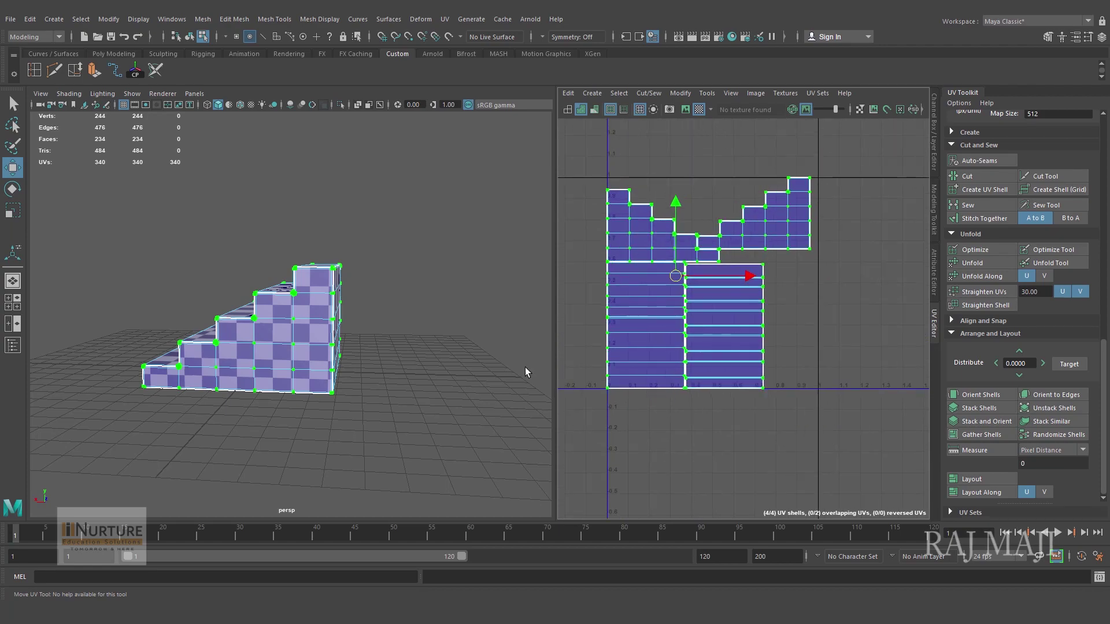
pyautogui.keyDown('alt'); pyautogui.moveTo(301, 370); pyautogui.dragTo(438, 367); pyautogui.keyUp('alt')
pyautogui.moveTo(742, 304); pyautogui.dragTo(793, 303, button='right')
pyautogui.moveTo(581, 154); pyautogui.dragTo(885, 510)
pyautogui.press('r')
pyautogui.moveTo(840, 156); pyautogui.dragTo(575, 471)
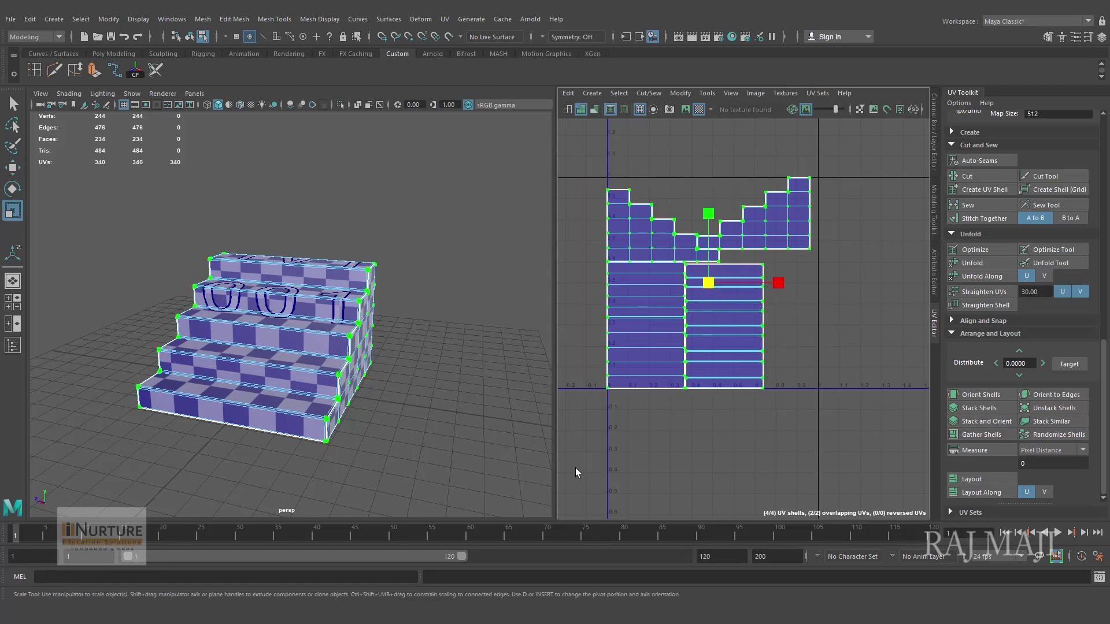
pyautogui.click(709, 286)
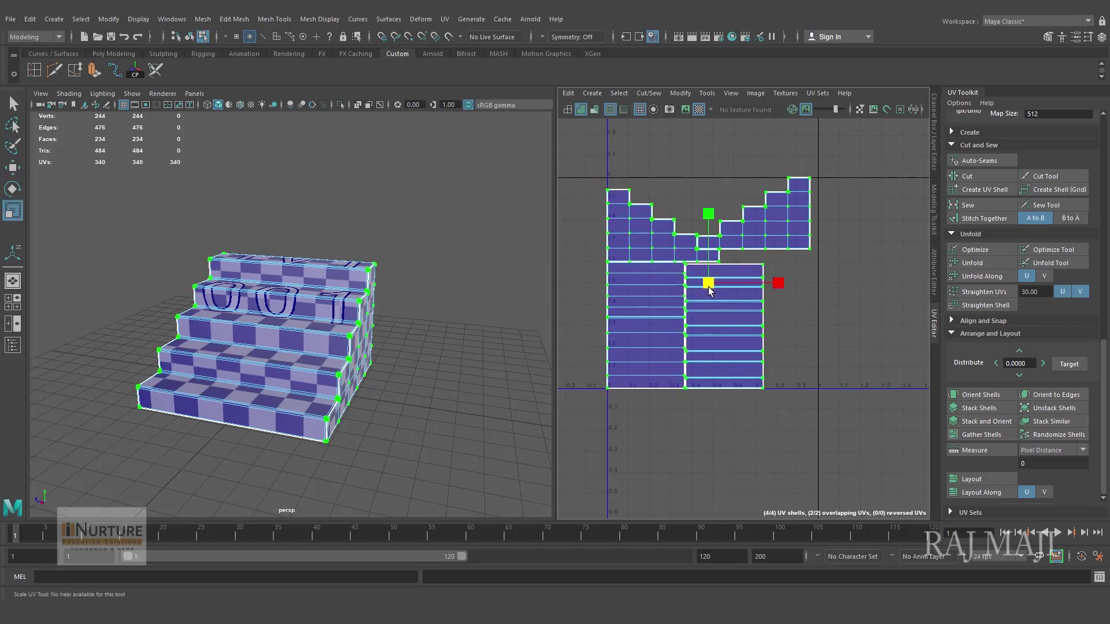
pyautogui.moveTo(709, 287); pyautogui.dragTo(707, 286)
pyautogui.click(723, 460)
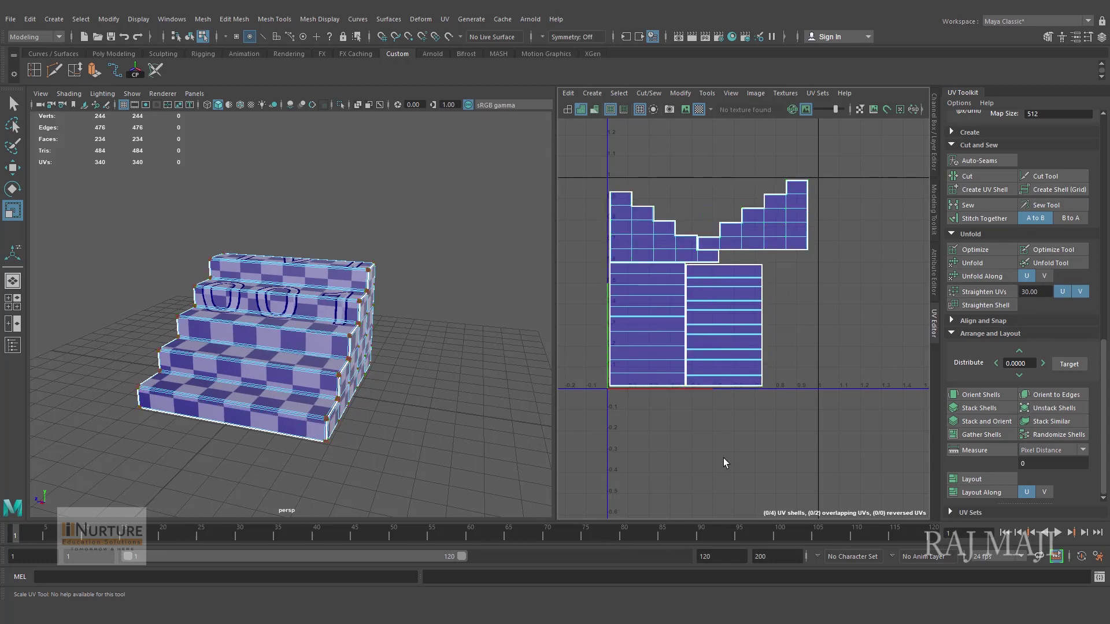
# Step: Examine the margins between the scaled UV shells and the edges of the UV tile
pyautogui.scroll(6, 723, 440)
pyautogui.keyDown('alt'); pyautogui.moveTo(768, 395); pyautogui.dragTo(787, 475, button='middle'); pyautogui.keyUp('alt')
pyautogui.scroll(-2, 834, 422)
pyautogui.scroll(1, 764, 389)
pyautogui.keyDown('alt'); pyautogui.moveTo(728, 379); pyautogui.dragTo(729, 380, button='middle'); pyautogui.keyUp('alt')
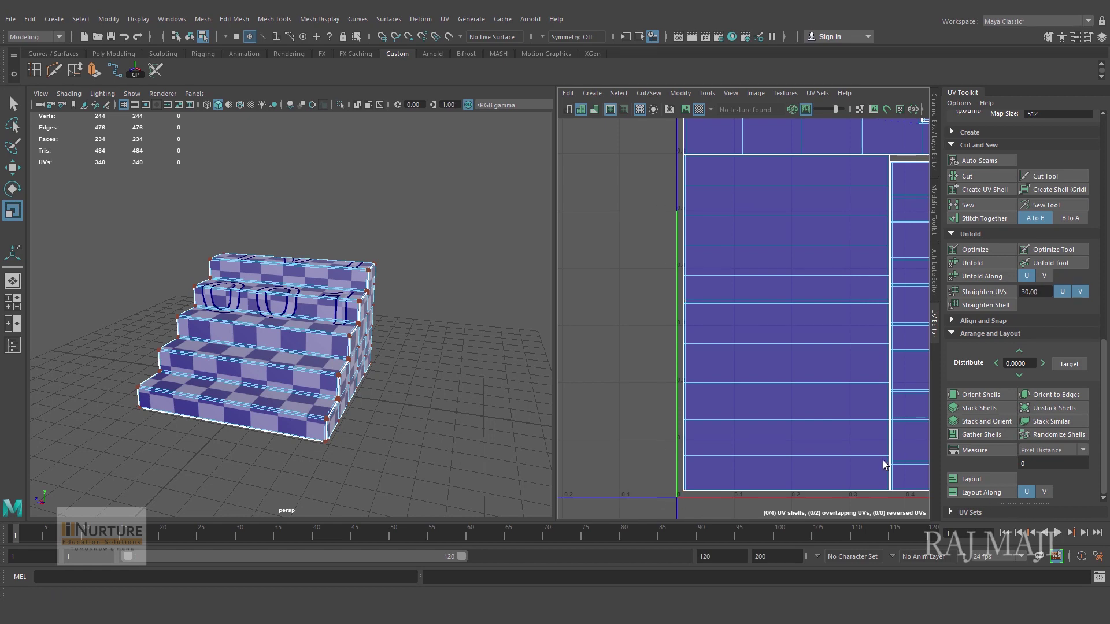
pyautogui.scroll(-5, 696, 497)
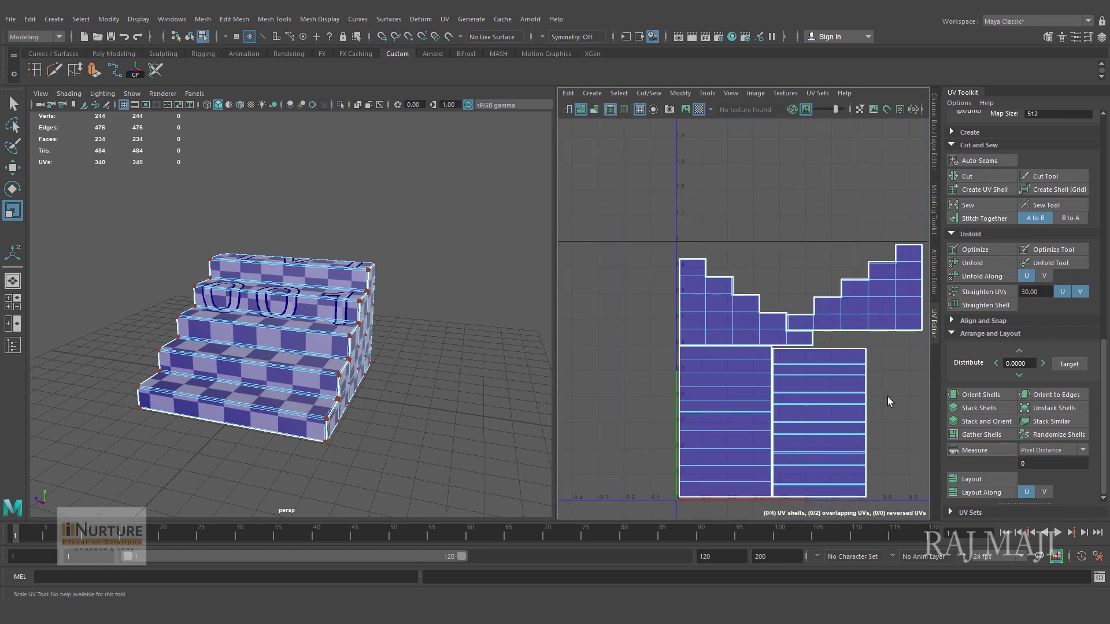
pyautogui.scroll(-3, 783, 379)
# Step: Return the staircase to object mode and save the scene as Steps.ma
pyautogui.keyDown('alt'); pyautogui.moveTo(440, 394); pyautogui.dragTo(316, 333); pyautogui.keyUp('alt')
pyautogui.moveTo(310, 315); pyautogui.dragTo(345, 287, button='right')
pyautogui.keyDown('alt'); pyautogui.moveTo(336, 361); pyautogui.dragTo(376, 356); pyautogui.keyUp('alt')
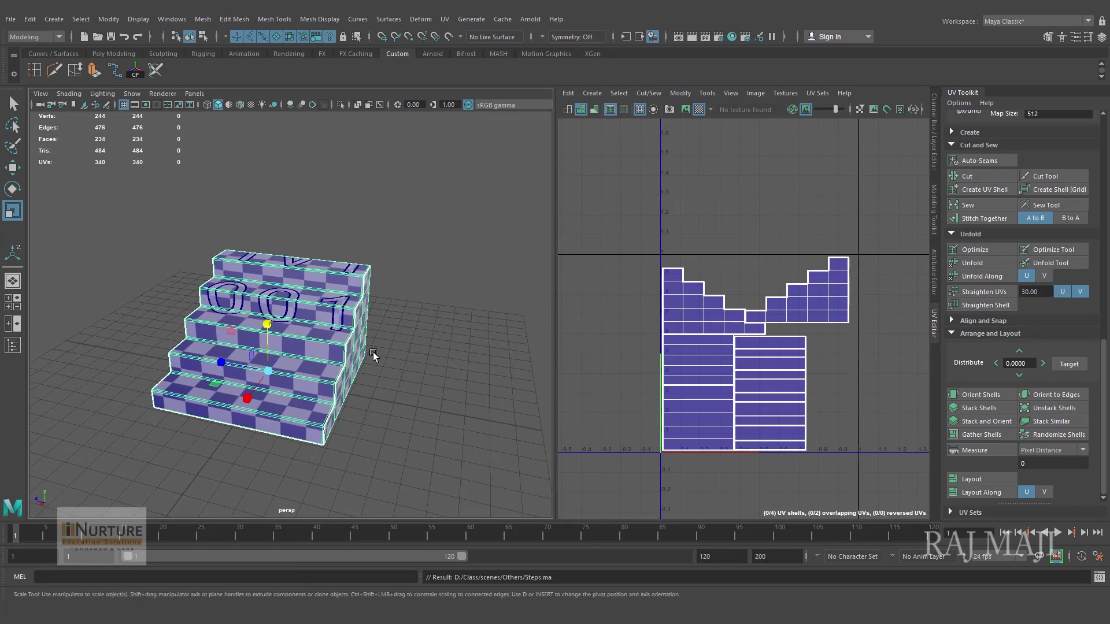
pyautogui.keyDown('alt'); pyautogui.moveTo(425, 381); pyautogui.dragTo(382, 367, button='right'); pyautogui.keyUp('alt')
pyautogui.keyDown('alt'); pyautogui.moveTo(382, 366); pyautogui.dragTo(345, 355, button='middle'); pyautogui.keyUp('alt')
pyautogui.press('q')
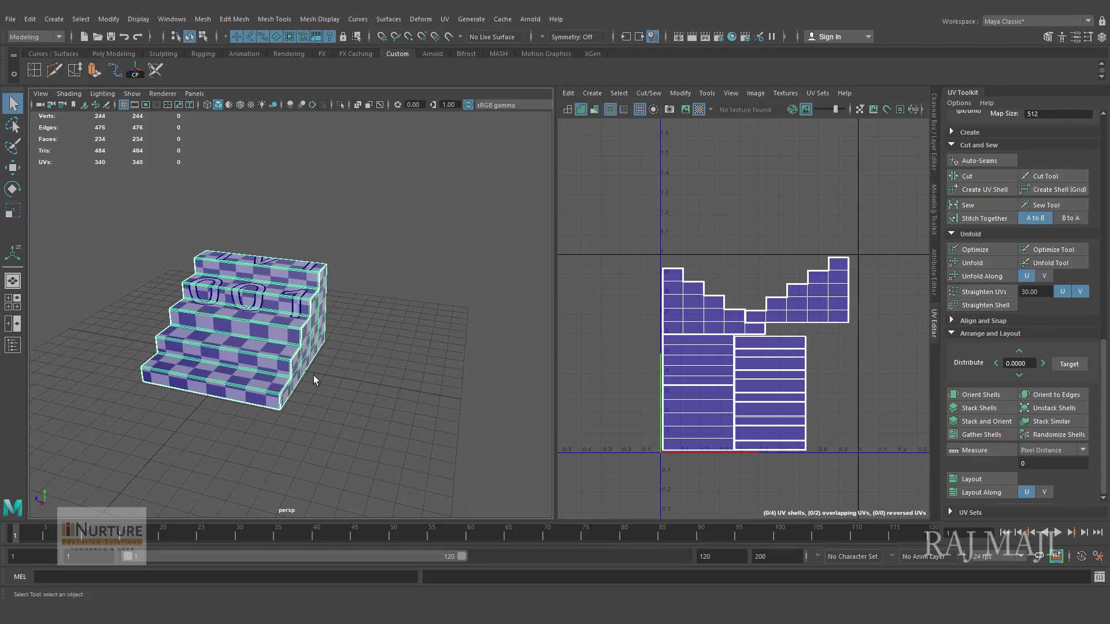
# Step: Duplicate the staircase and move the copy along Z to about -11.6, beside the original
pyautogui.press('w')
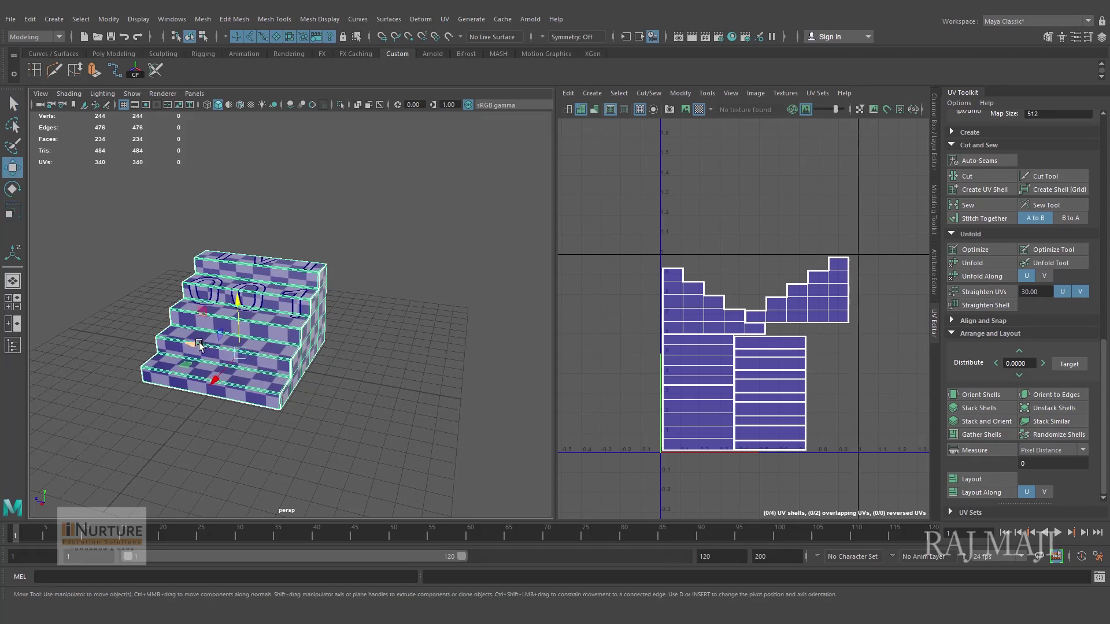
pyautogui.hotkey('ctrl', 'd')
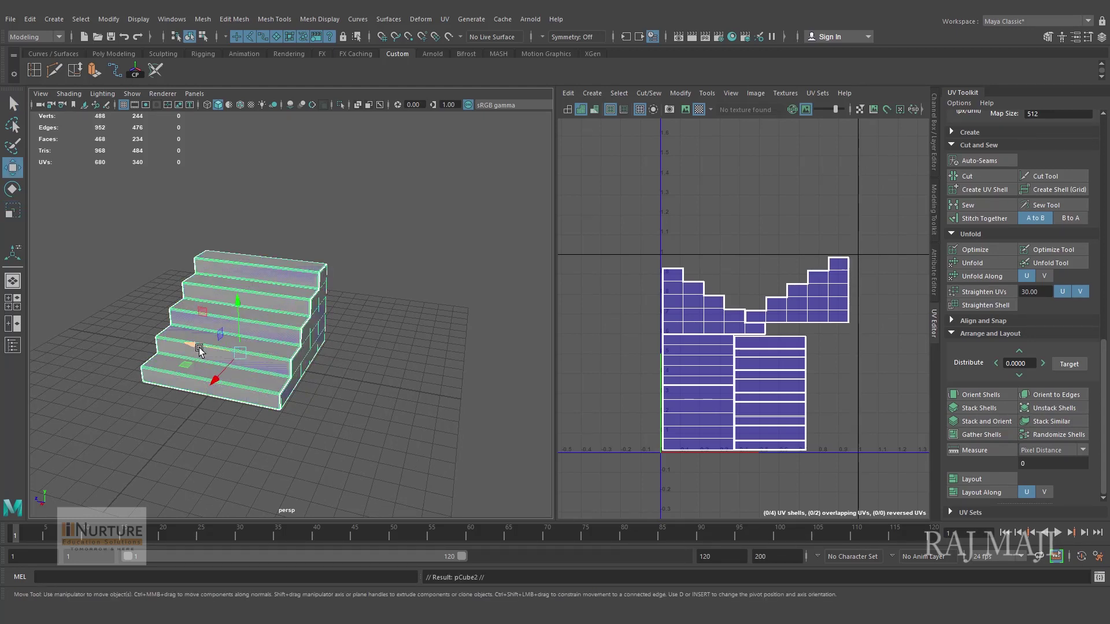
pyautogui.moveTo(196, 345); pyautogui.dragTo(364, 353)
pyautogui.keyDown('alt'); pyautogui.moveTo(364, 351); pyautogui.dragTo(390, 355, button='right'); pyautogui.keyUp('alt')
pyautogui.keyDown('alt'); pyautogui.moveTo(390, 356); pyautogui.dragTo(399, 378, button='middle'); pyautogui.keyUp('alt')
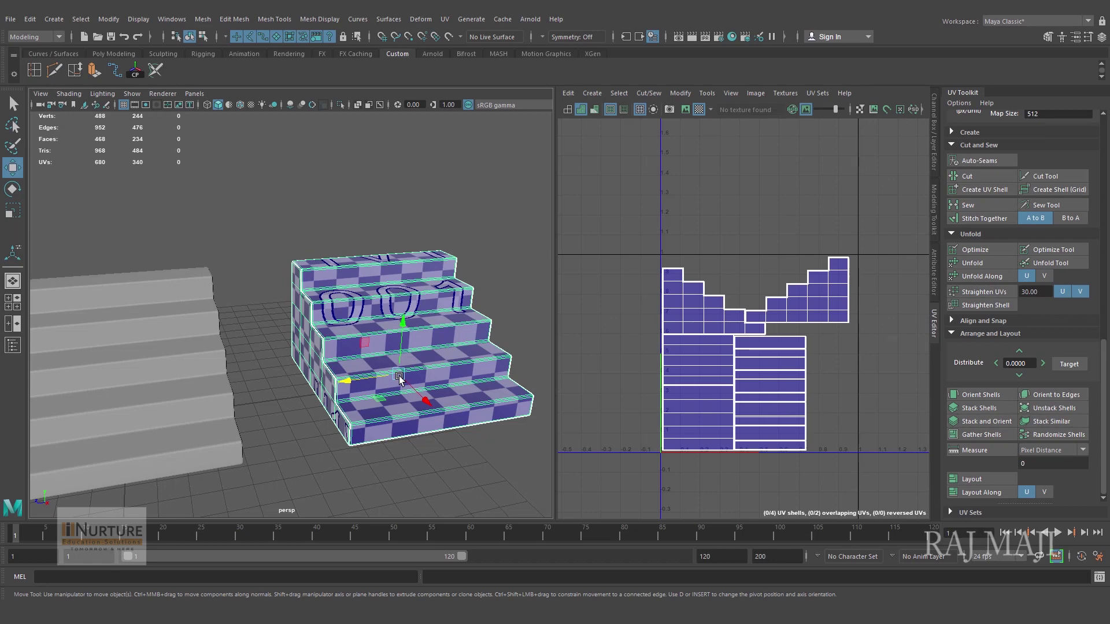
pyautogui.keyDown('alt'); pyautogui.moveTo(400, 377); pyautogui.dragTo(333, 352, button='right'); pyautogui.keyUp('alt')
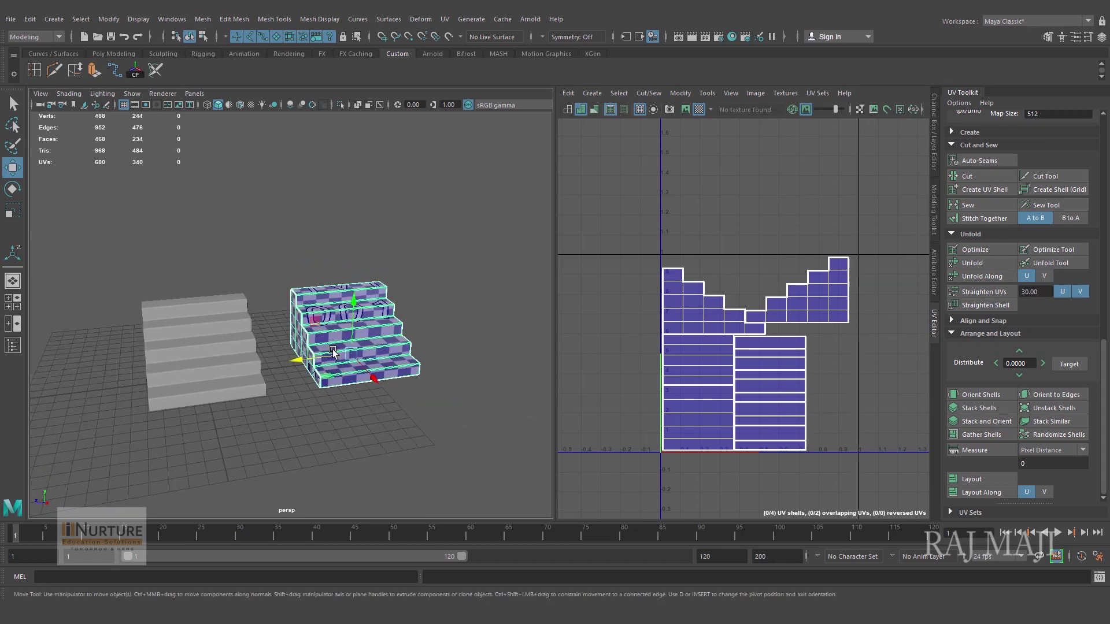
# Step: Replace the UV Editor with the Channel Box, and undock and close the UV Toolkit
pyautogui.click(933, 107)
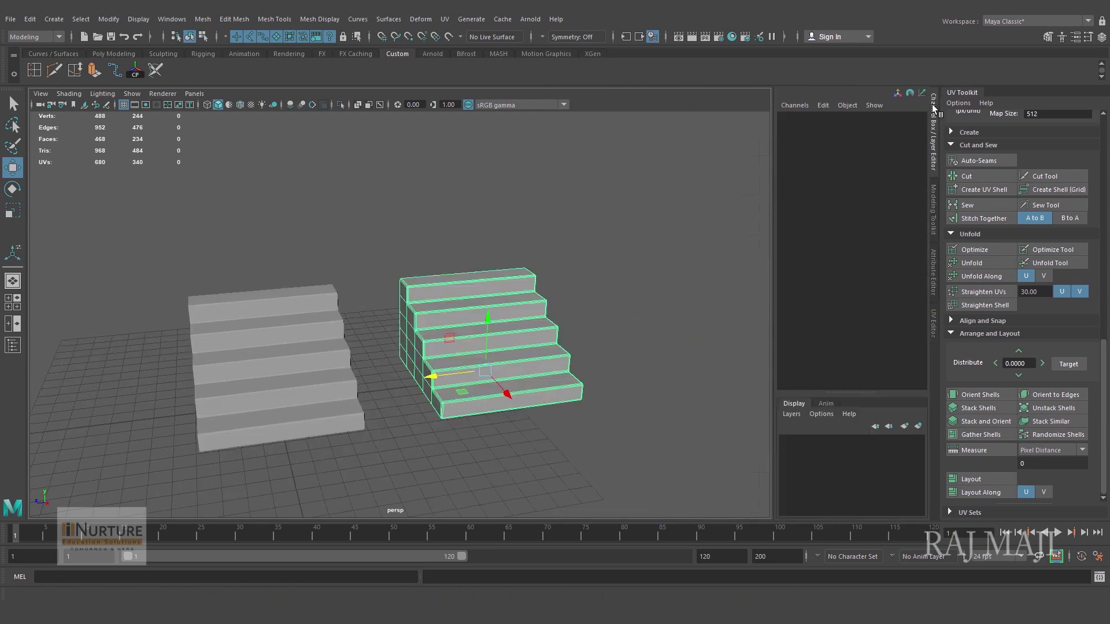
pyautogui.moveTo(964, 92); pyautogui.dragTo(521, 209)
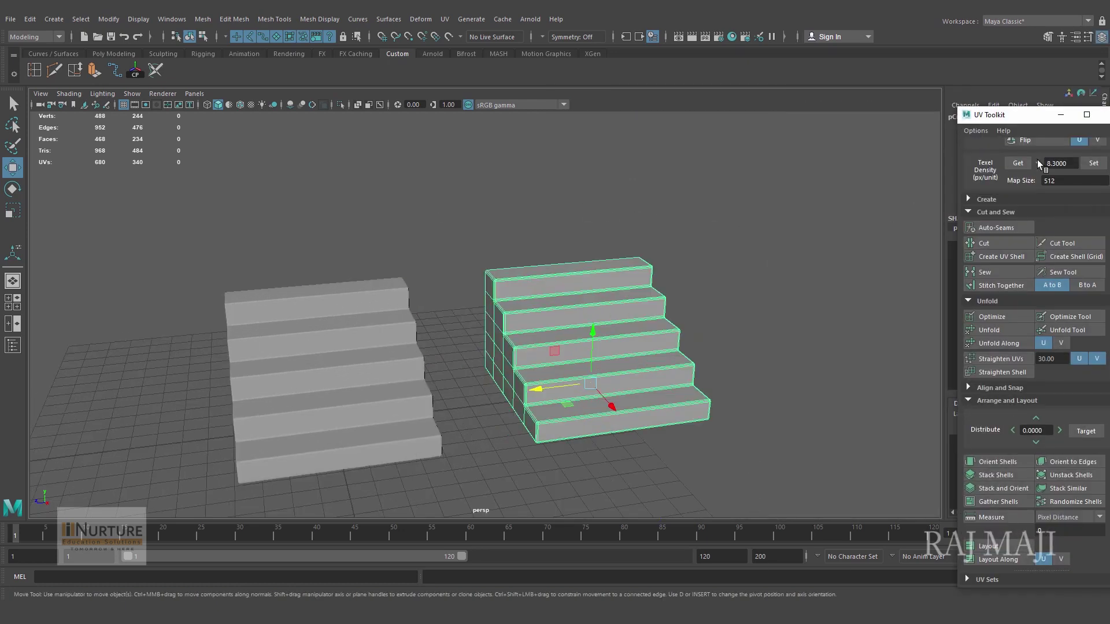
pyautogui.moveTo(1022, 121); pyautogui.dragTo(825, 153)
pyautogui.click(917, 148)
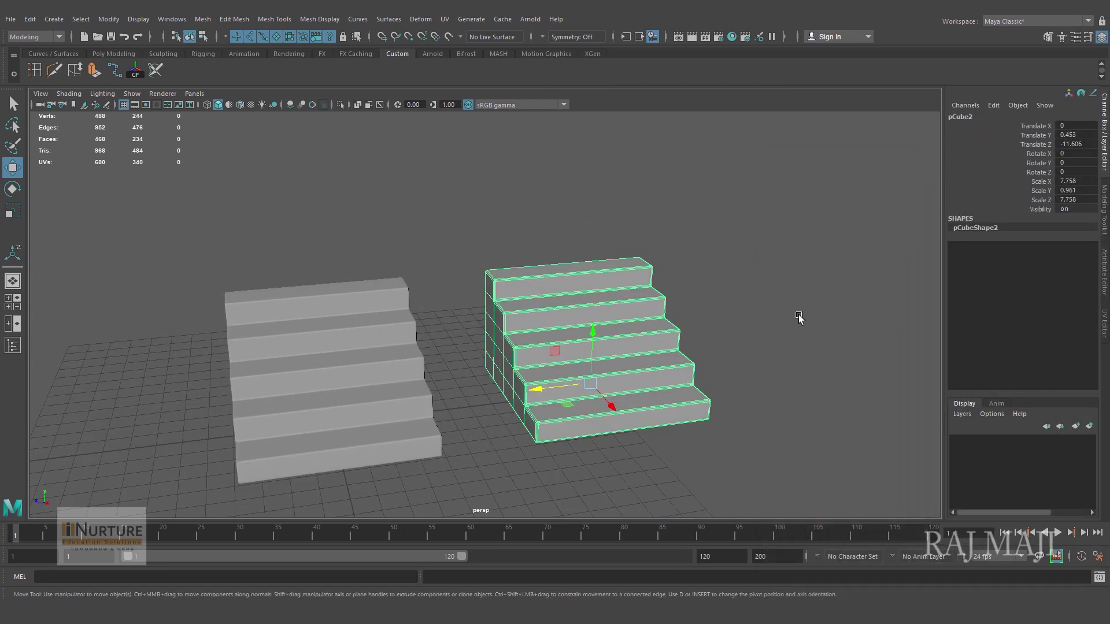
# Step: Compare the original staircase with its duplicate from several angles, selecting each to inspect its channels and construction history
pyautogui.keyDown('alt'); pyautogui.moveTo(798, 318); pyautogui.dragTo(612, 335, button='right'); pyautogui.keyUp('alt')
pyautogui.click(342, 372)
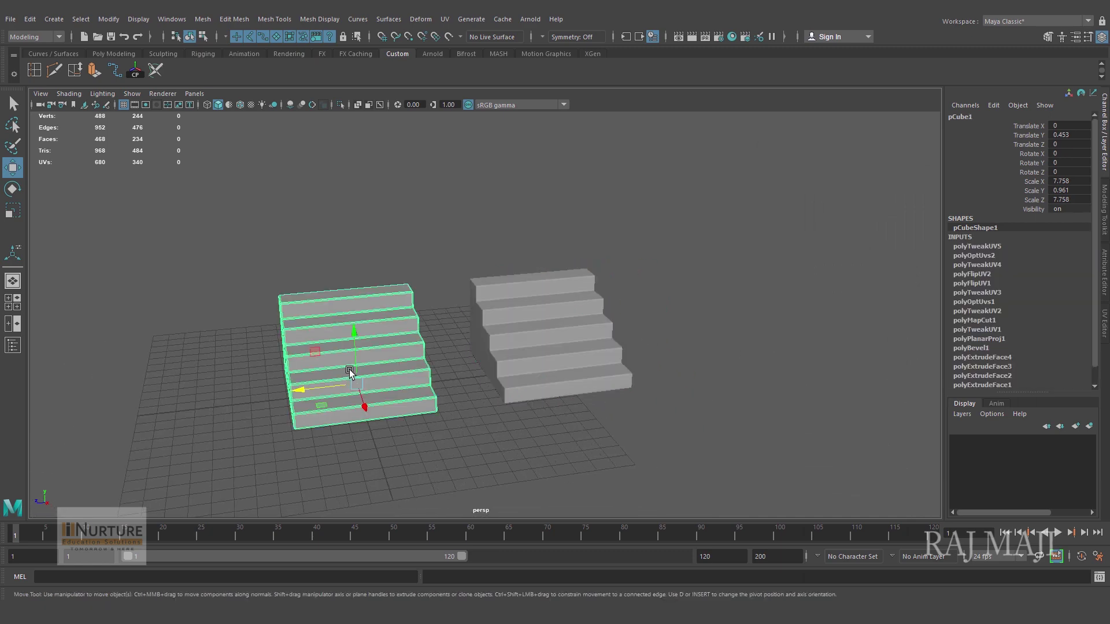
pyautogui.moveTo(361, 377)
pyautogui.keyDown('alt'); pyautogui.mouseDown()
pyautogui.moveTo(392, 365)
pyautogui.moveTo(368, 370)
pyautogui.mouseUp(); pyautogui.keyUp('alt')
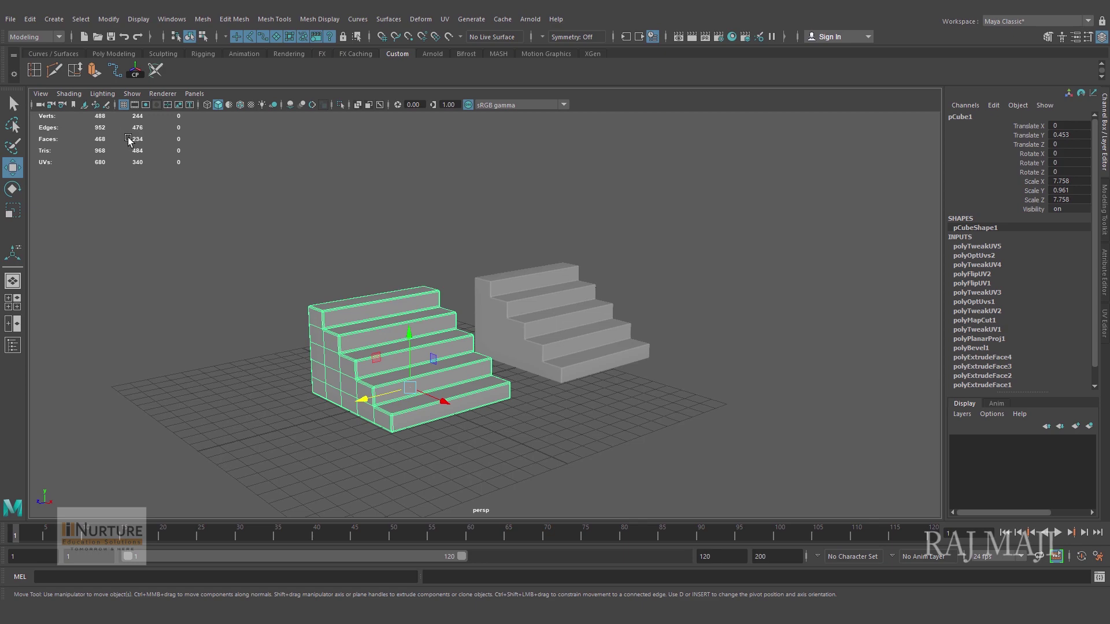
pyautogui.keyDown('alt'); pyautogui.moveTo(362, 307); pyautogui.dragTo(294, 317); pyautogui.keyUp('alt')
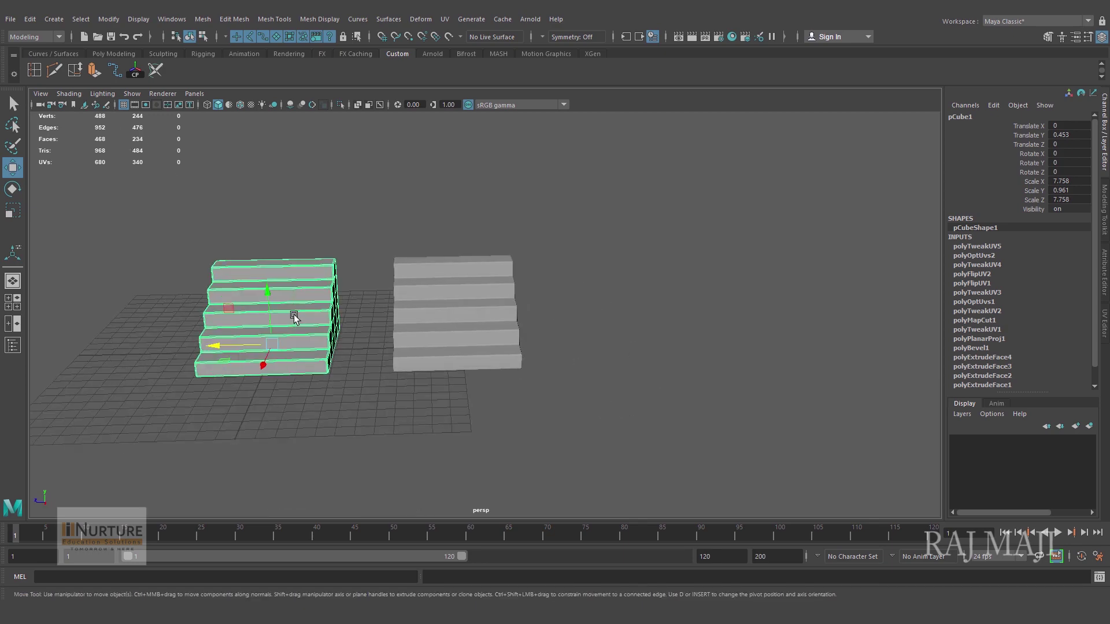
pyautogui.keyDown('alt'); pyautogui.moveTo(421, 362); pyautogui.dragTo(570, 372); pyautogui.keyUp('alt')
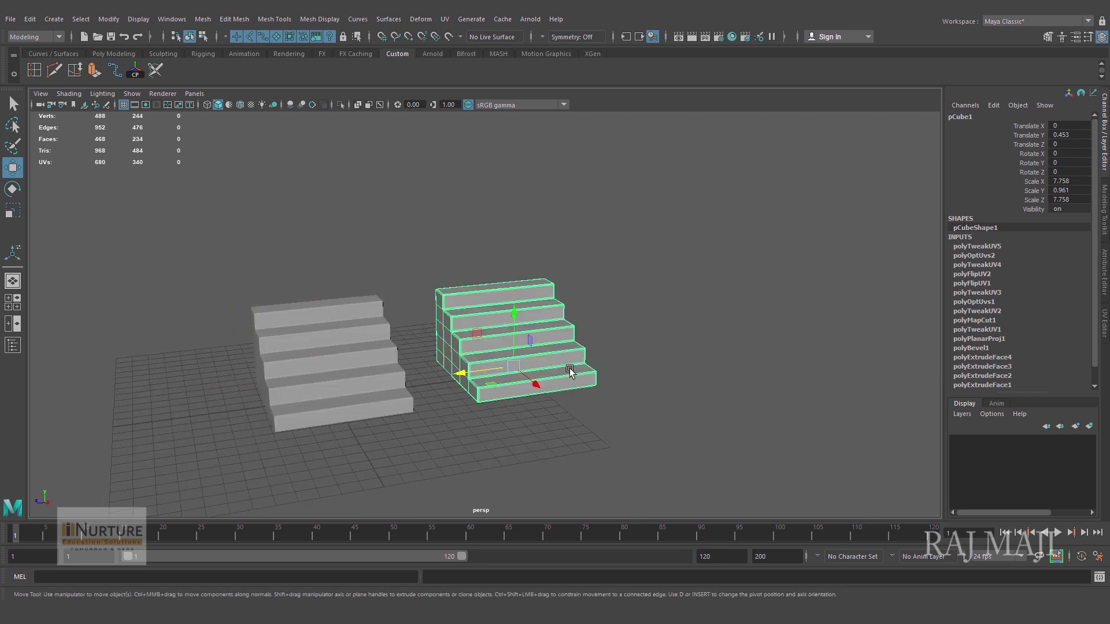
pyautogui.click(570, 372)
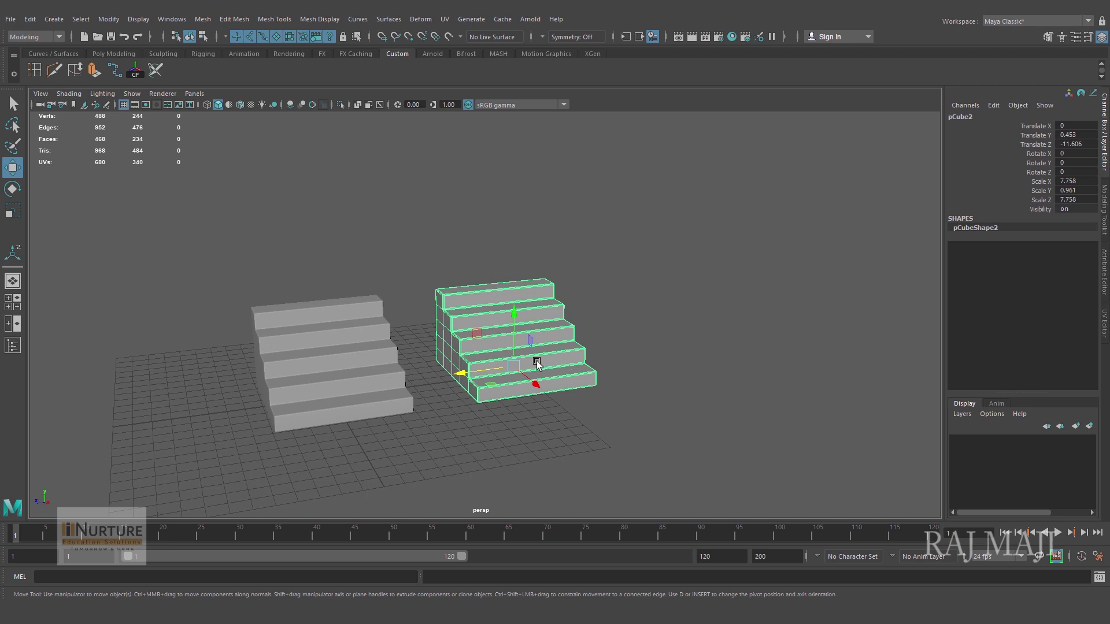